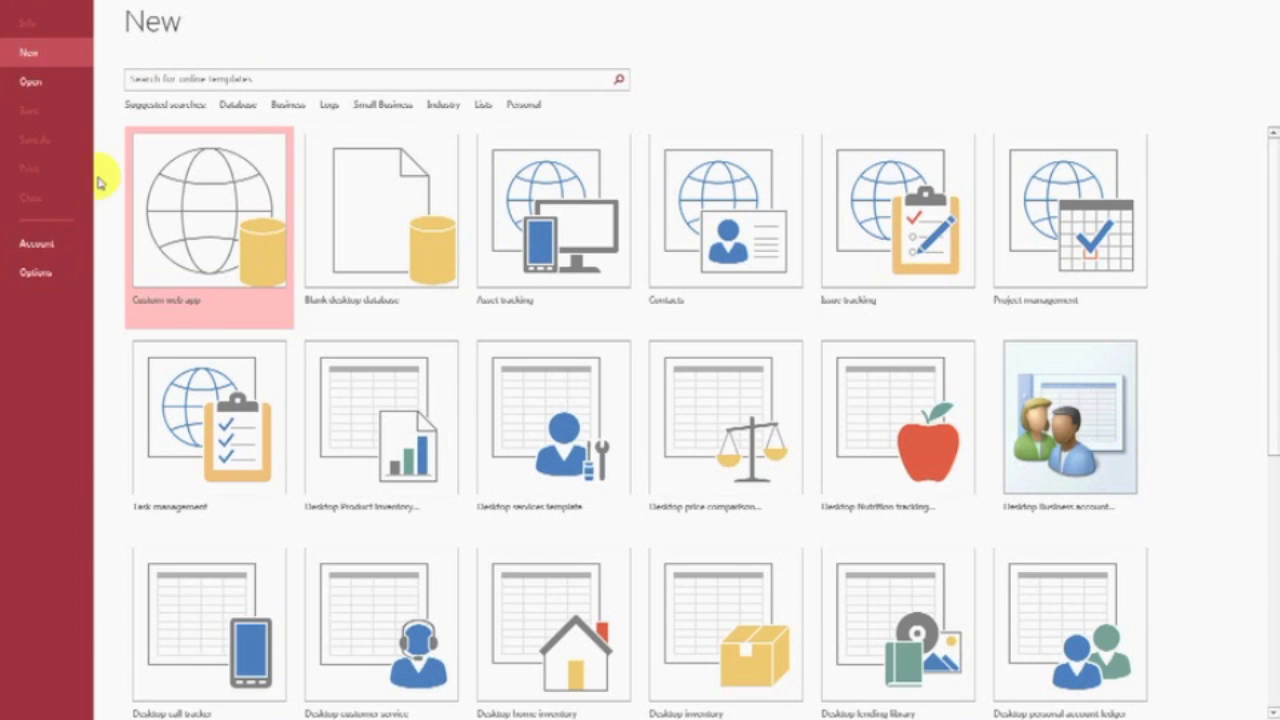
# Create a blank desktop database, using the owner's last name followed by first name as the file name, with the .accdb extension.
pyautogui.click(368, 218)
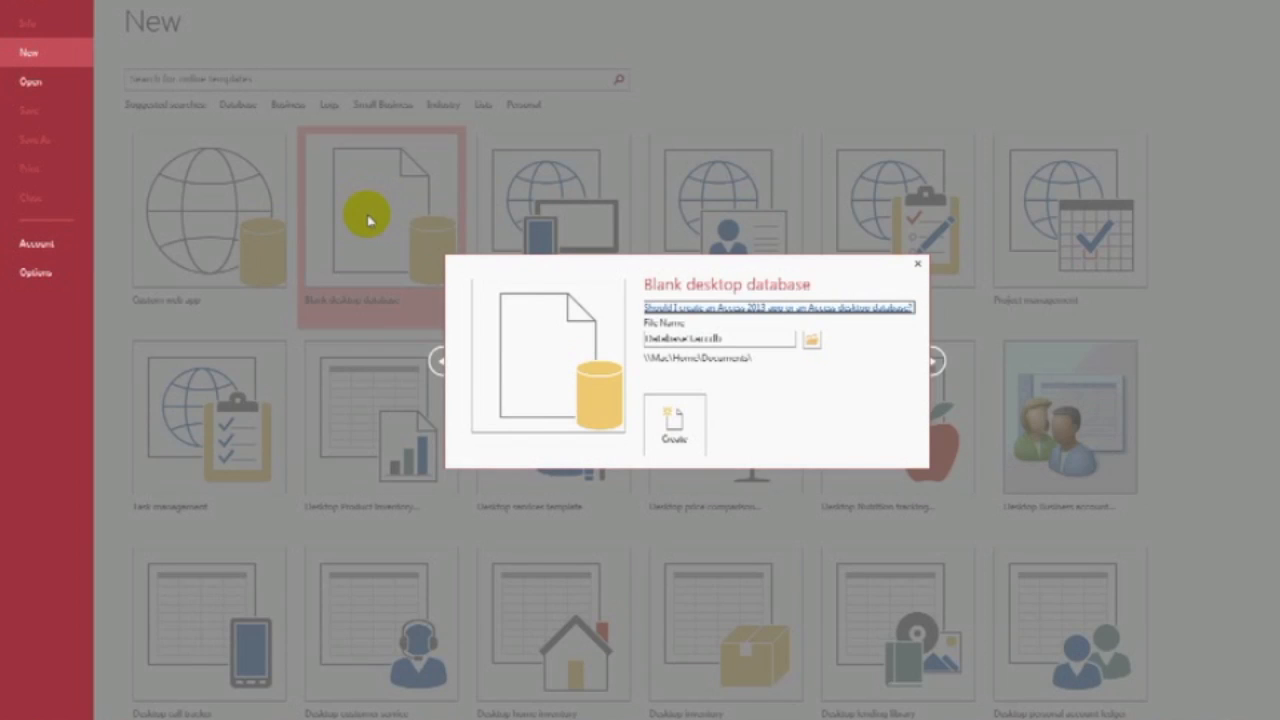
pyautogui.doubleClick(720, 340)
pyautogui.click(700, 340)
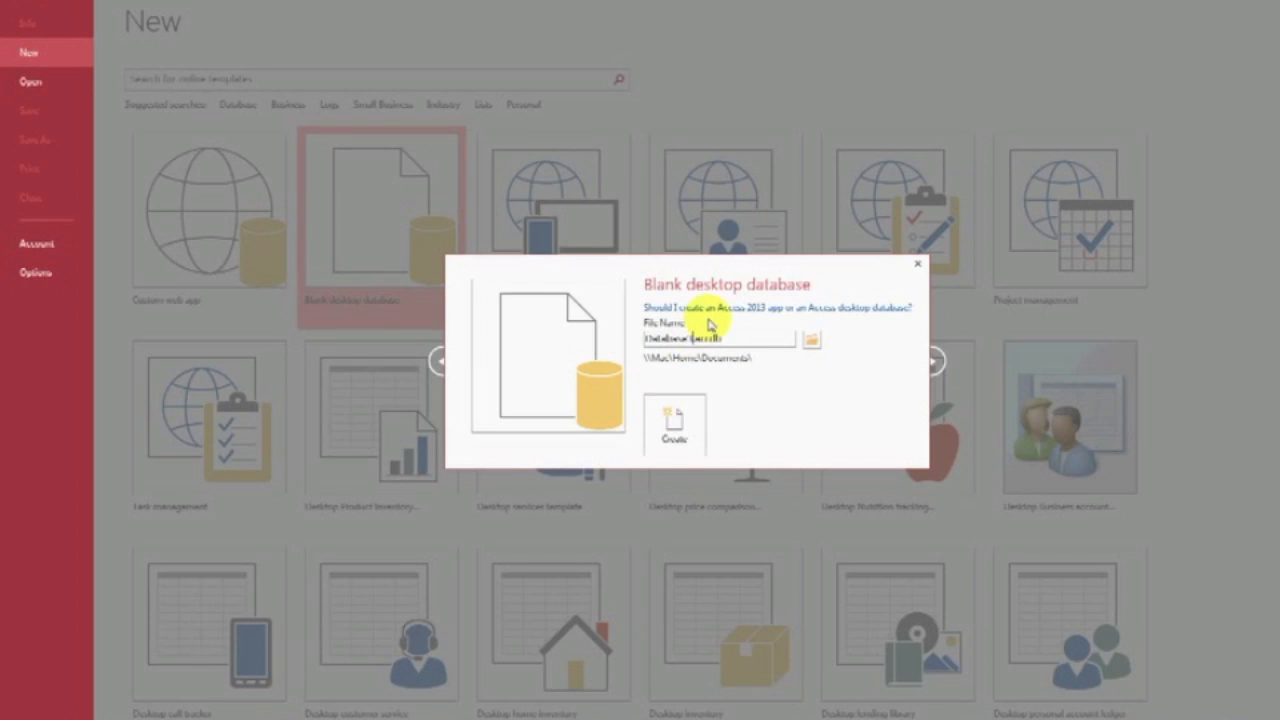
pyautogui.press('BackSpace')
pyautogui.press('BackSpace')
pyautogui.press('BackSpace')
pyautogui.press('BackSpace')
pyautogui.press('BackSpace')
pyautogui.press('BackSpace')
pyautogui.press('BackSpace')
pyautogui.press('BackSpace')
pyautogui.press('BackSpace')
pyautogui.press('BackSpace')
pyautogui.write('Cu')
pyautogui.write('keshop')
pyautogui.write('.')
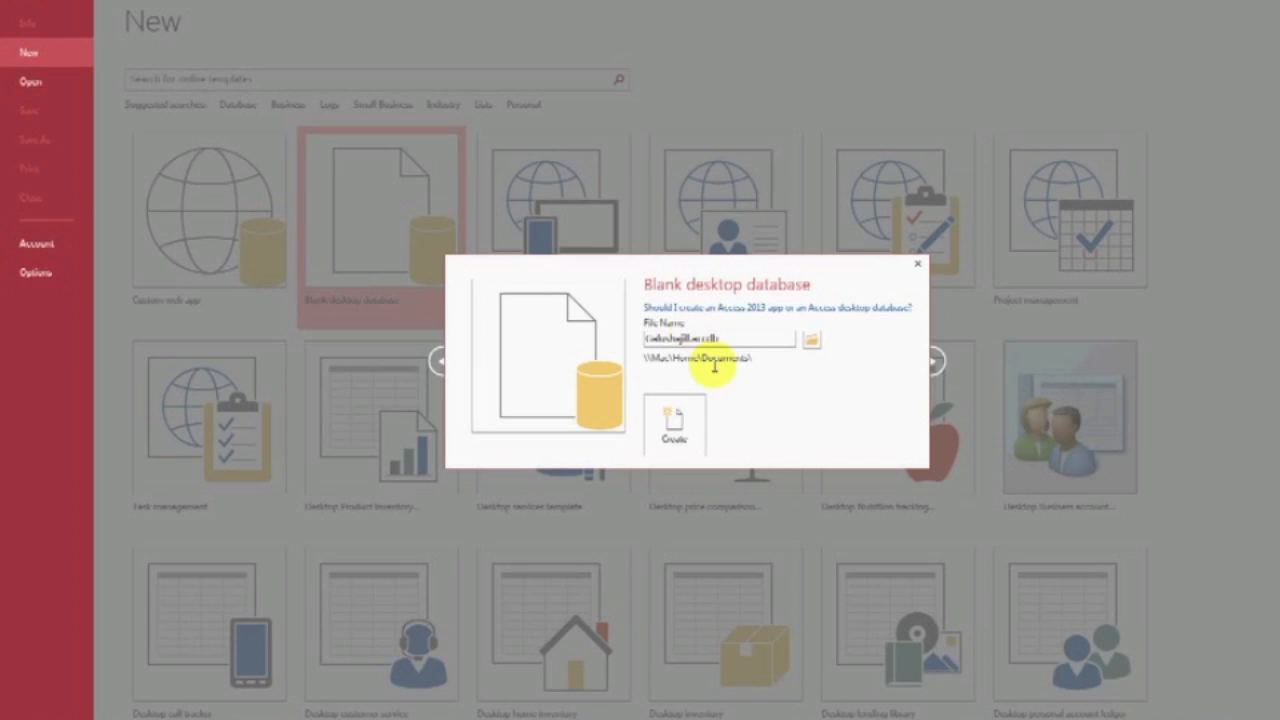
pyautogui.click(674, 432)
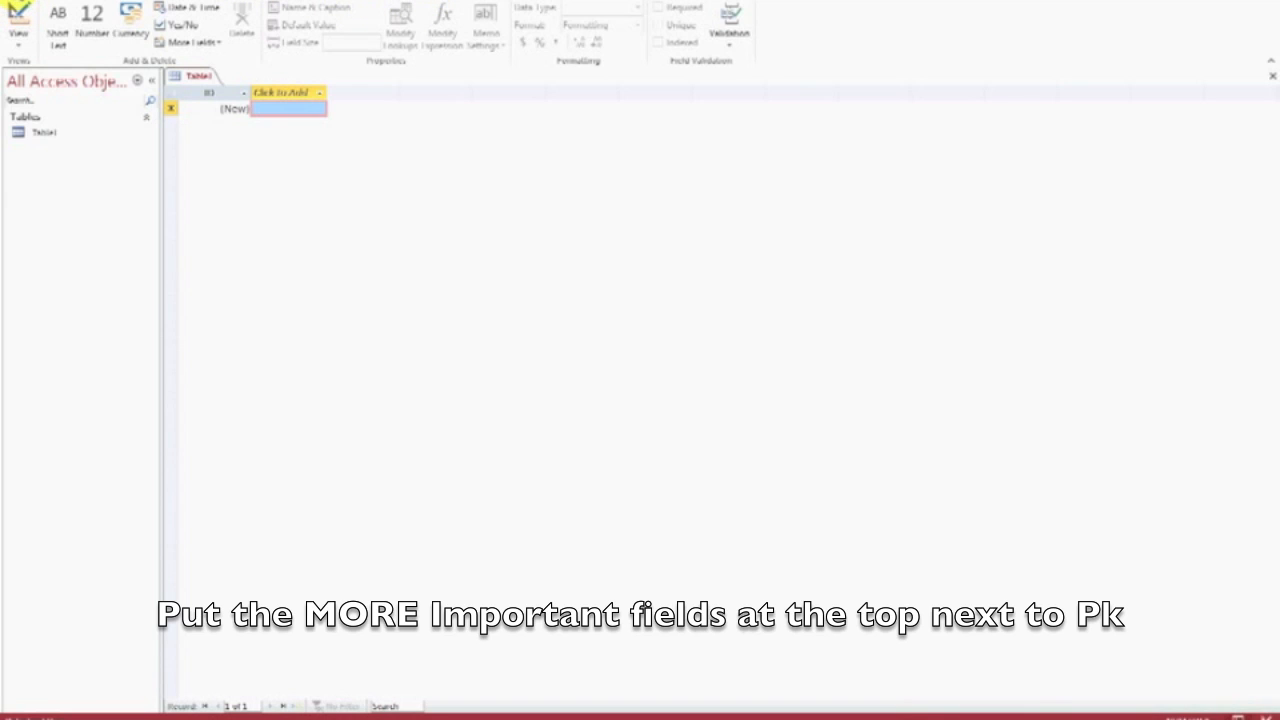
pyautogui.click(18, 6)
pyautogui.click(23, 6)
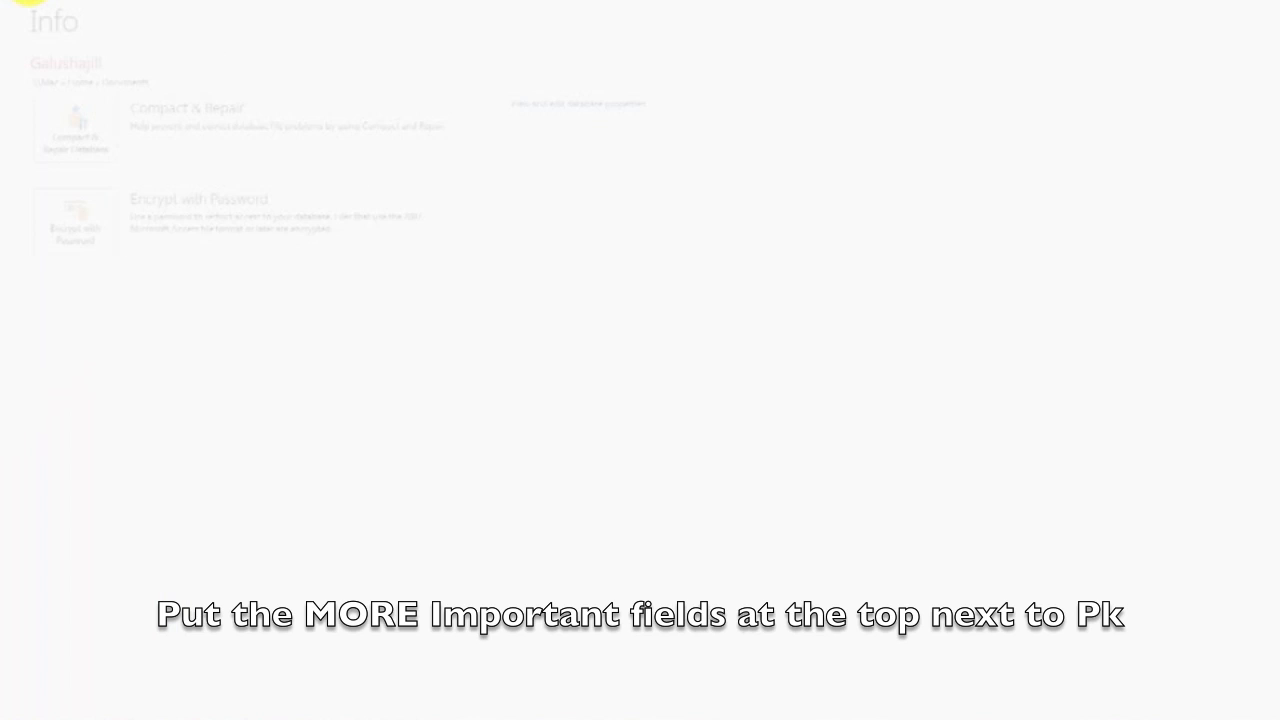
pyautogui.click(68, 2)
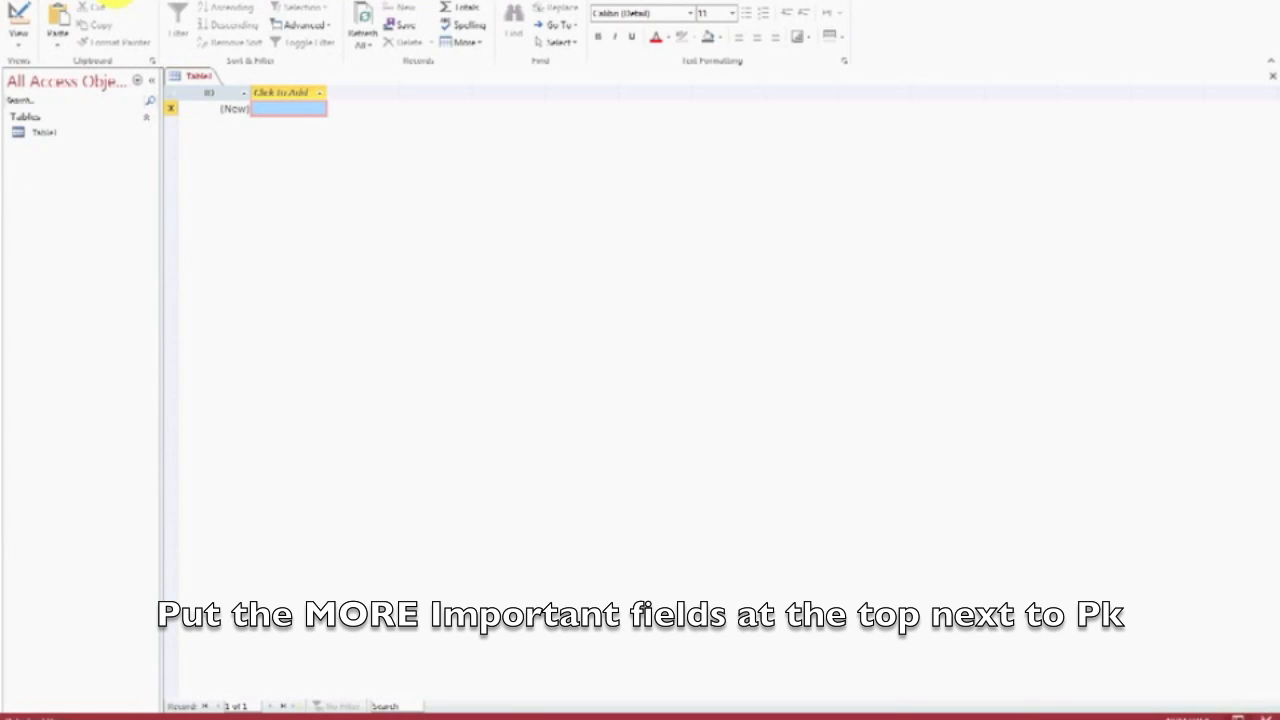
pyautogui.click(115, 2)
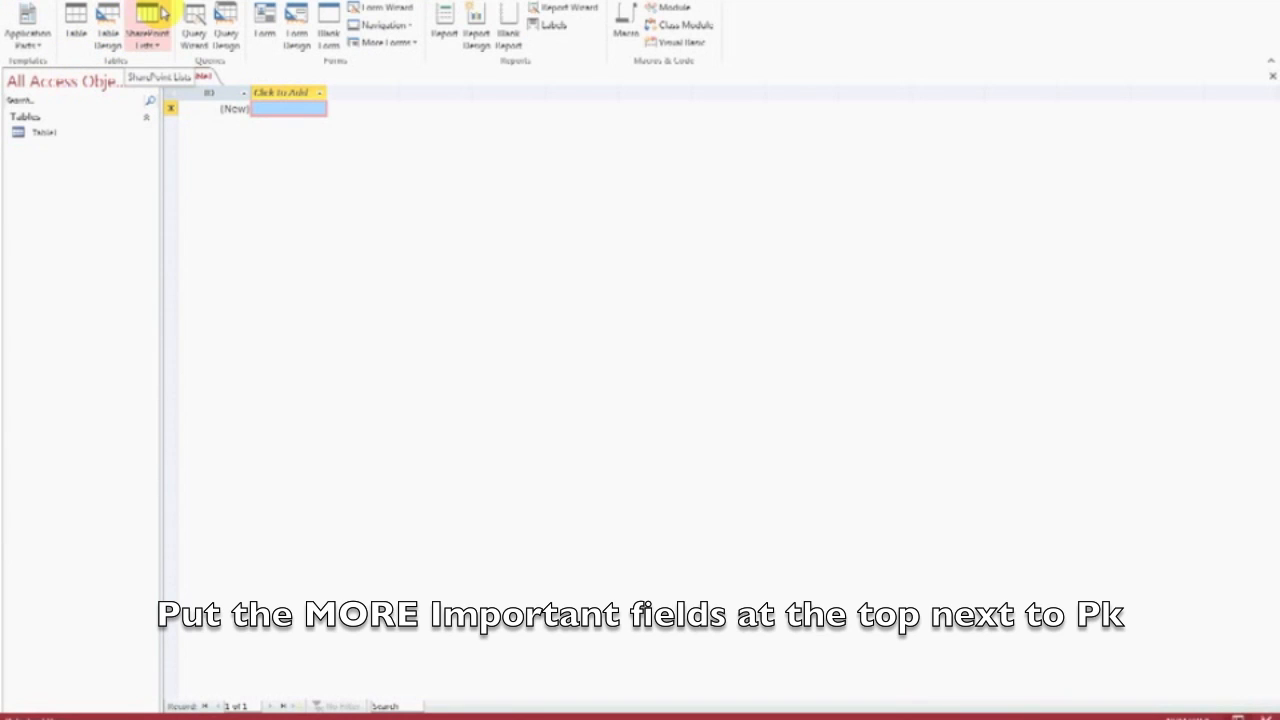
pyautogui.click(281, 2)
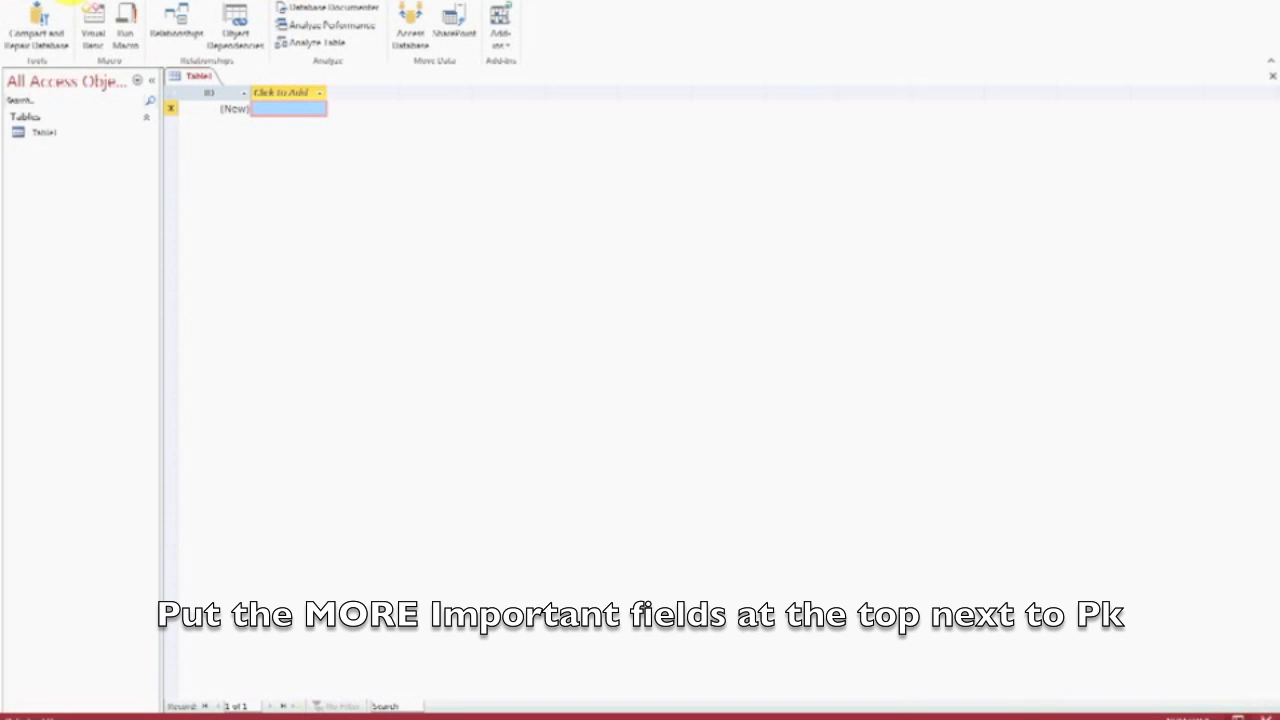
pyautogui.click(60, 2)
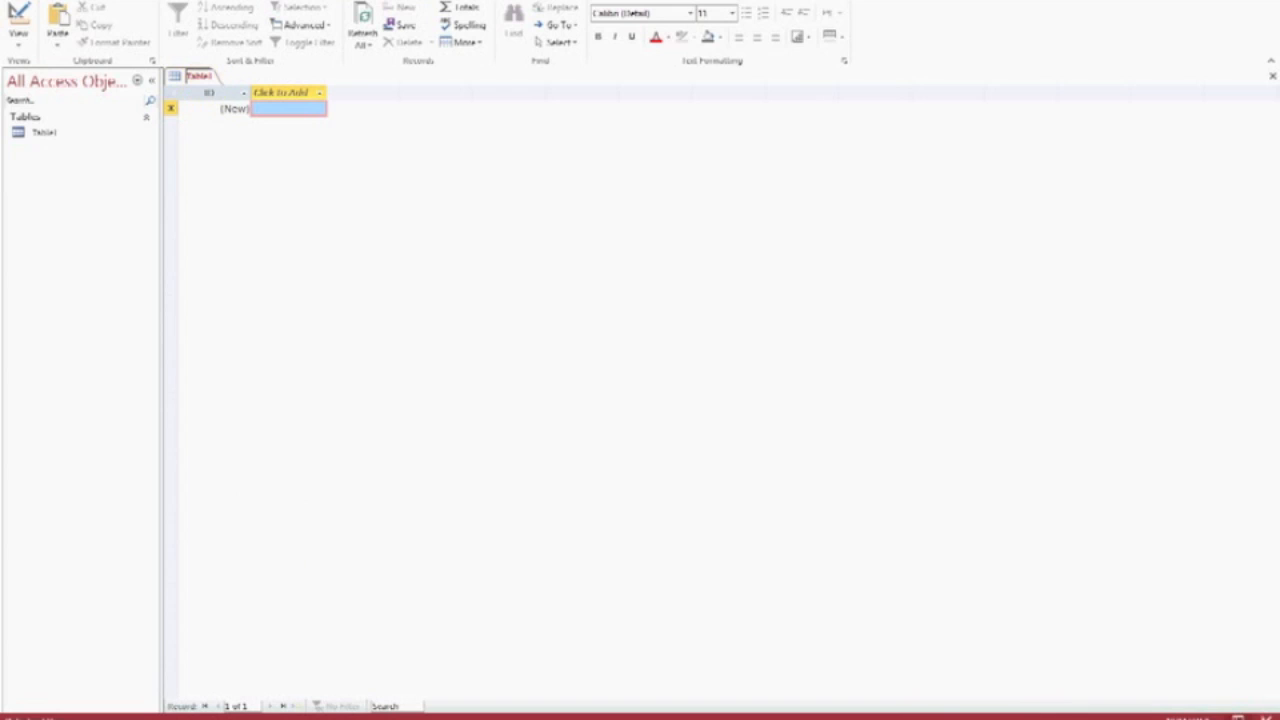
# Switch to Word to read the table and field rules in the Access project checklist, and return to the database in Access.
pyautogui.hotkey('alt', 'Tab')
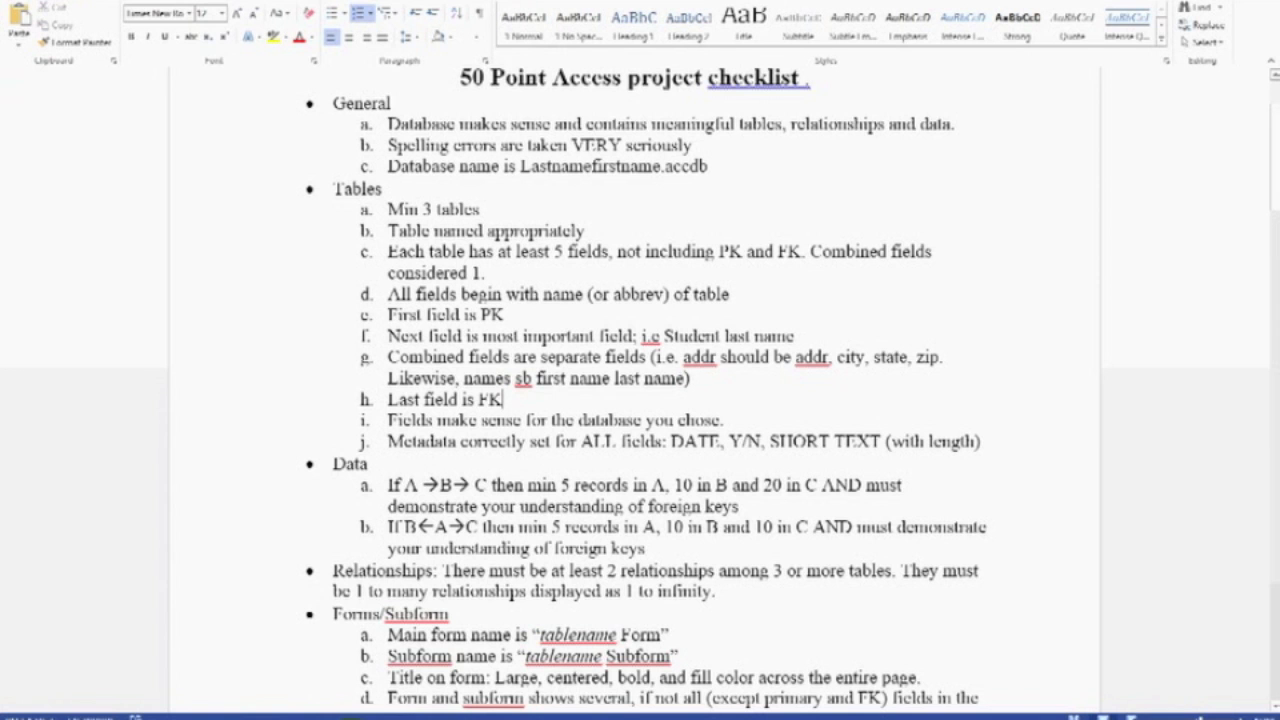
pyautogui.hotkey('alt', 'Tab')
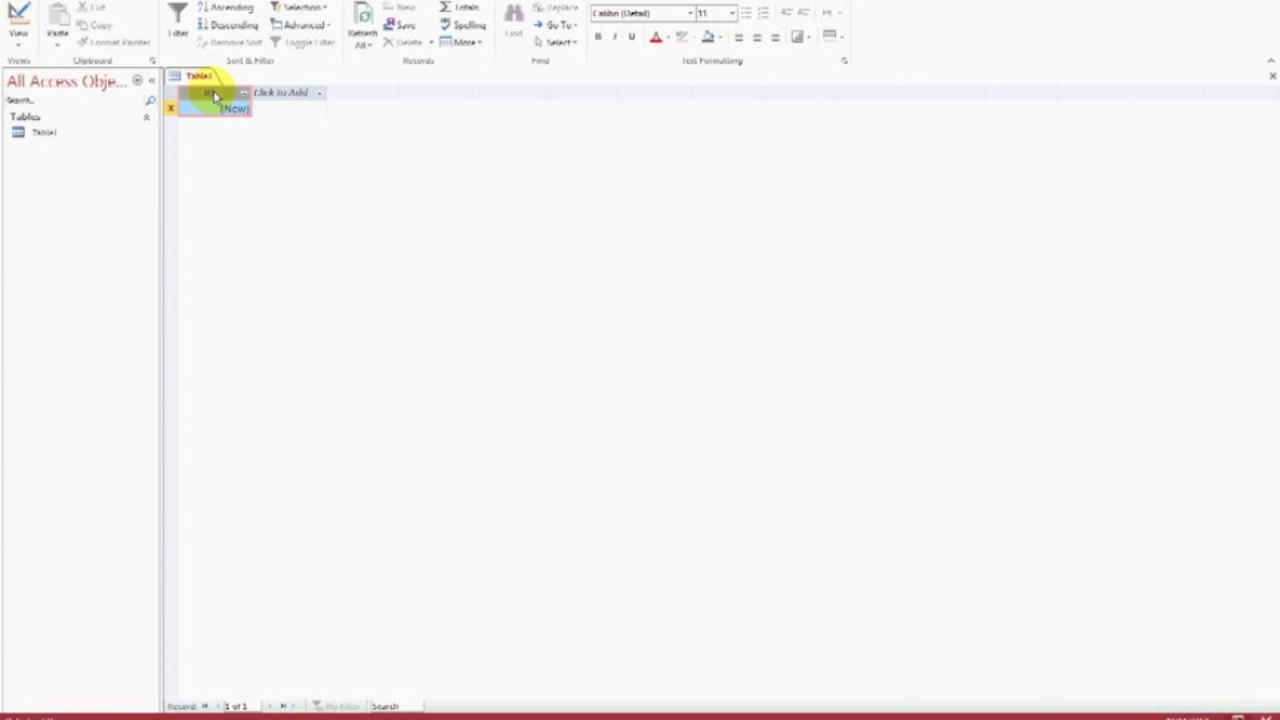
# Rename the ID field of the table as Univ ID.
pyautogui.doubleClick(213, 95)
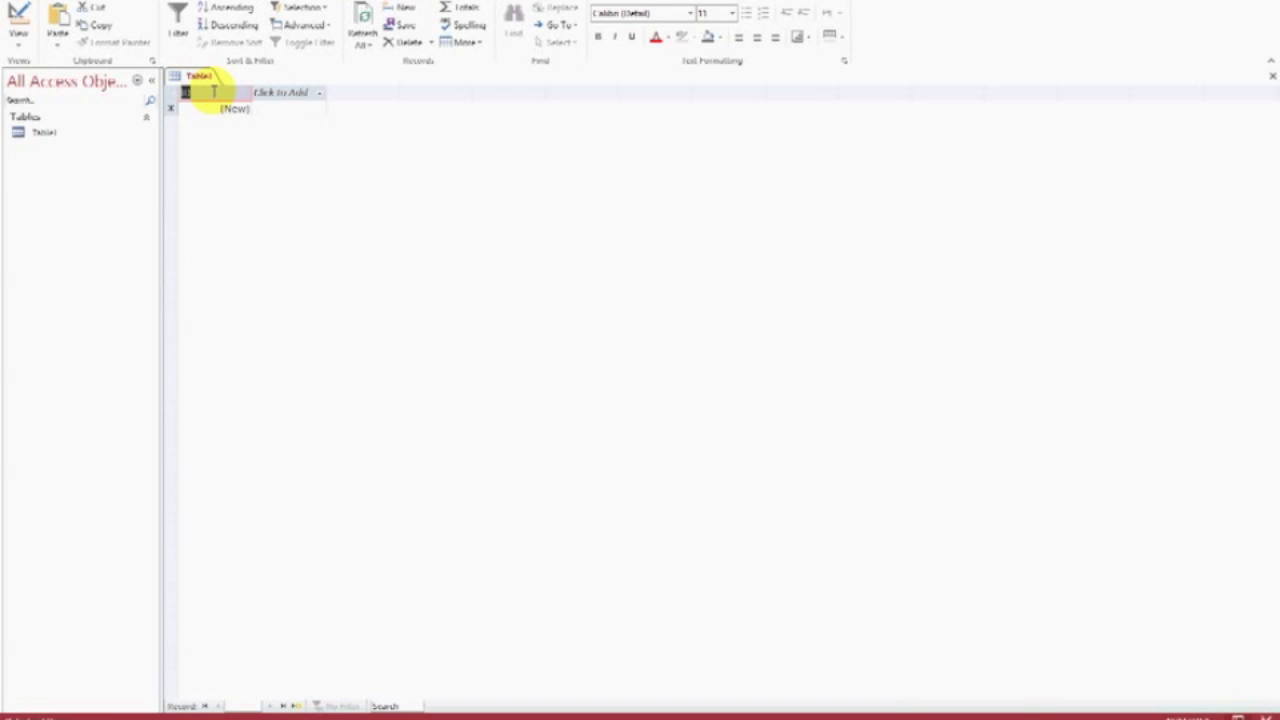
pyautogui.write('Ub')
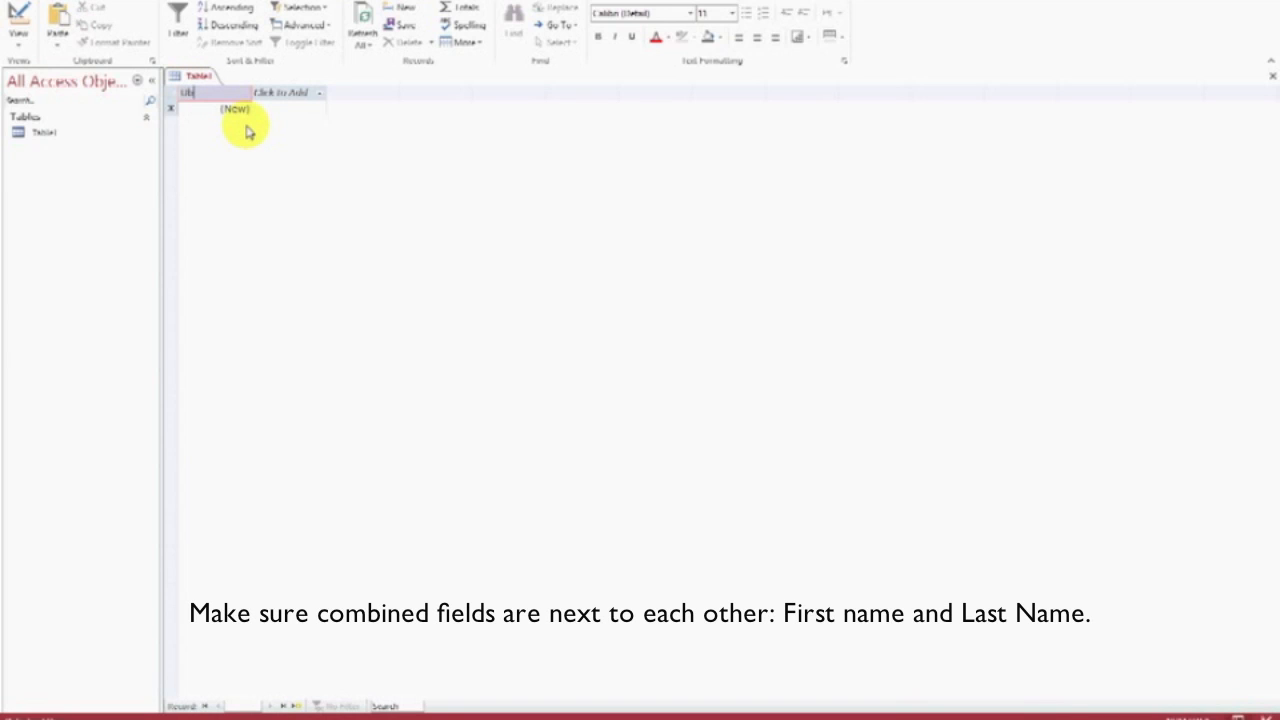
pyautogui.press('BackSpace')
pyautogui.write('s')
pyautogui.write('ern')
pyautogui.press('BackSpace')
pyautogui.press('BackSpace')
pyautogui.press('BackSpace')
pyautogui.press('BackSpace')
pyautogui.press('BackSpace')
pyautogui.write('Unit ID')
pyautogui.click(280, 93)
pyautogui.click(280, 93)
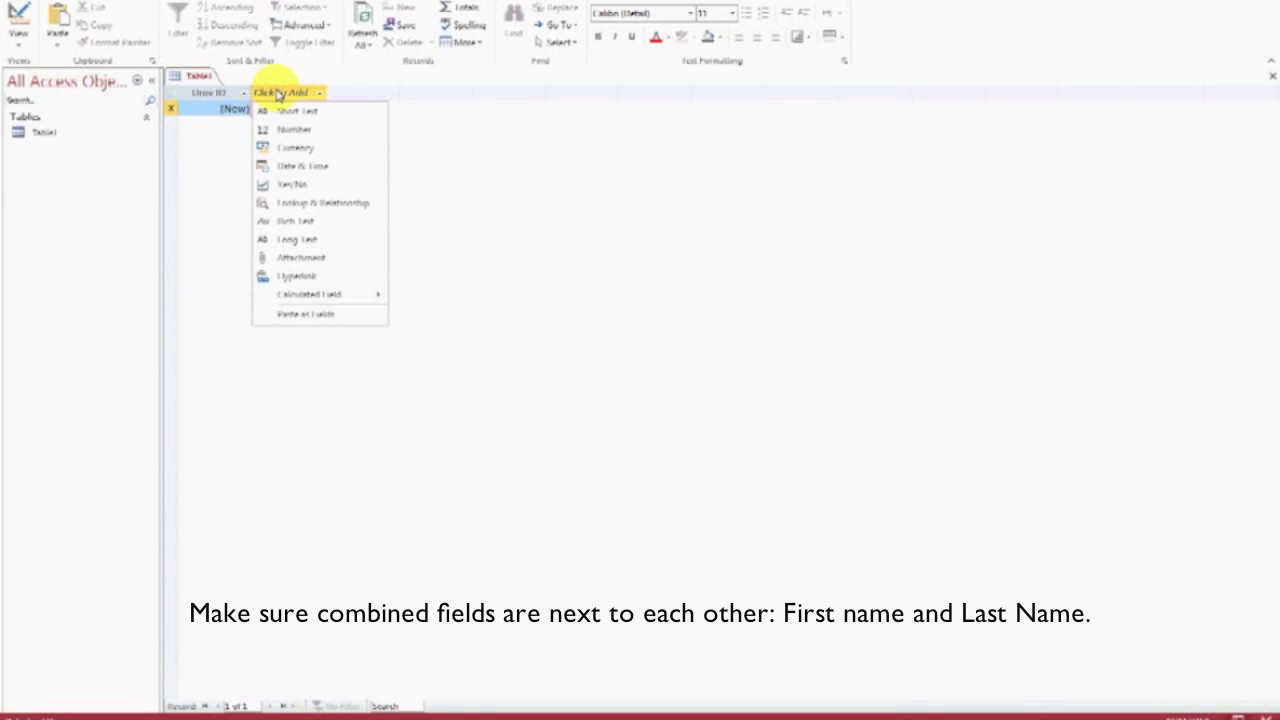
pyautogui.press('c')
pyautogui.press('BackSpace')
pyautogui.write('UnitsSold')
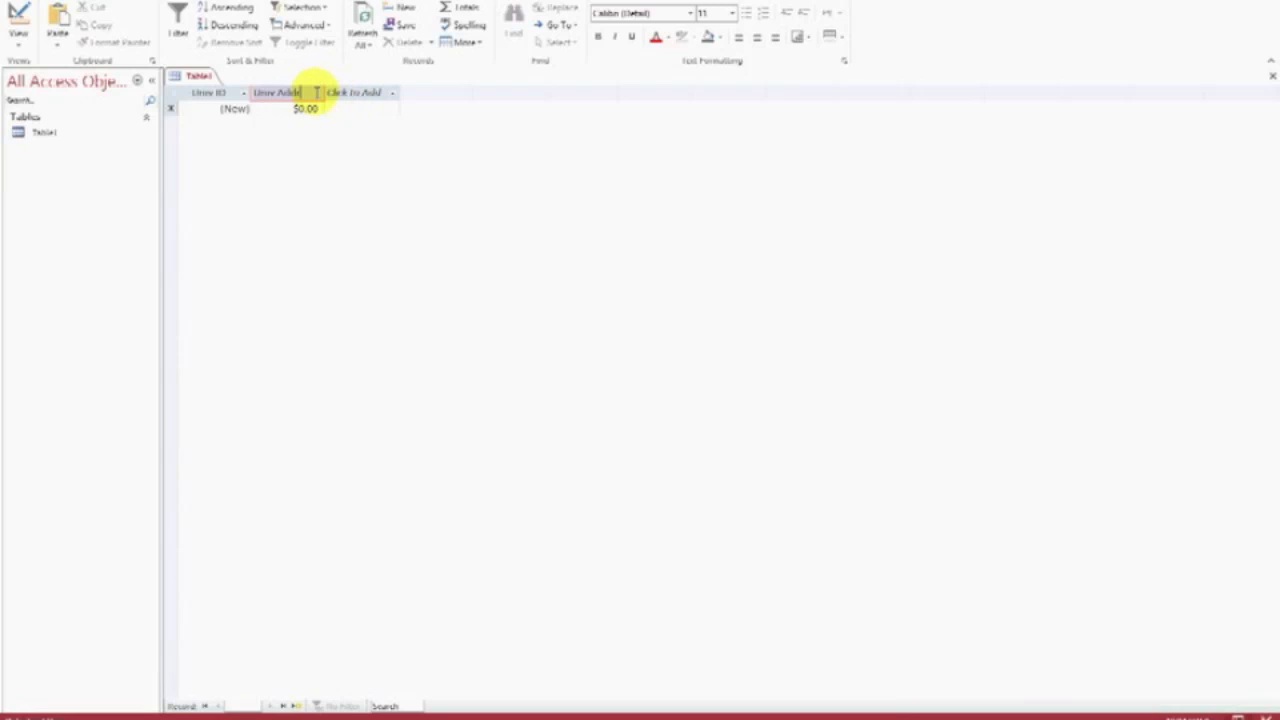
pyautogui.click(352, 93)
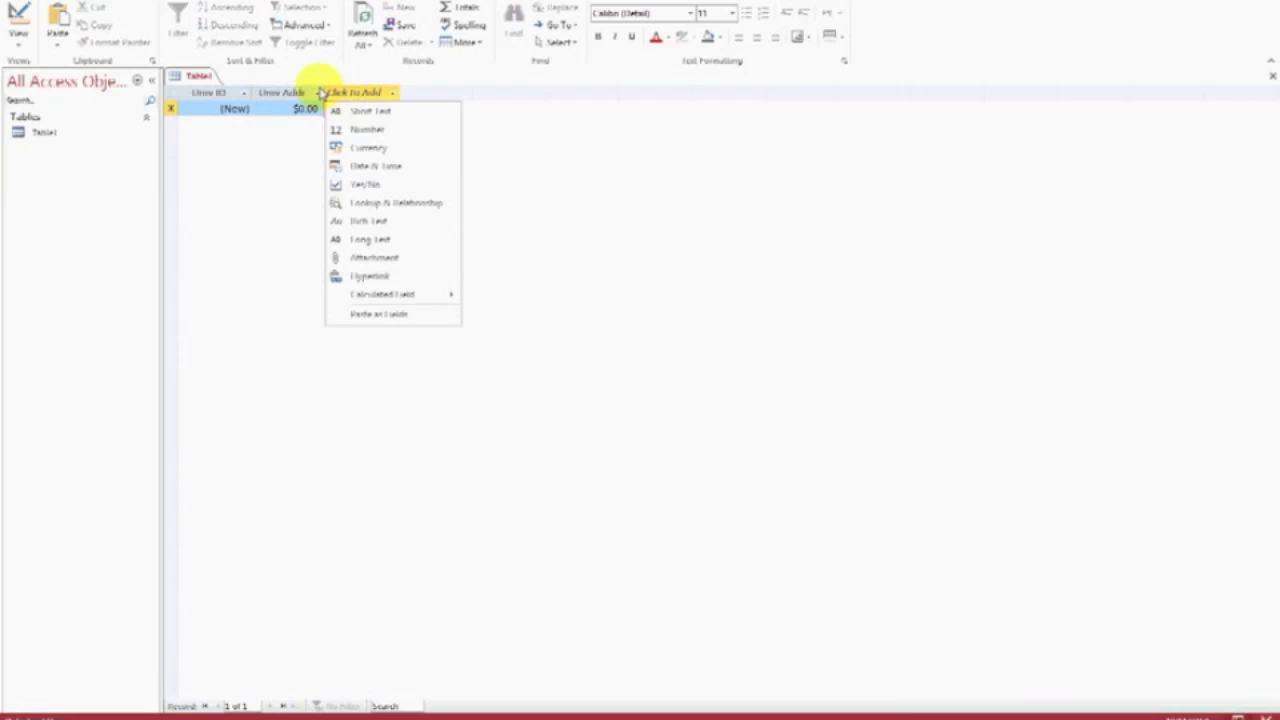
pyautogui.click(317, 93)
pyautogui.click(317, 93)
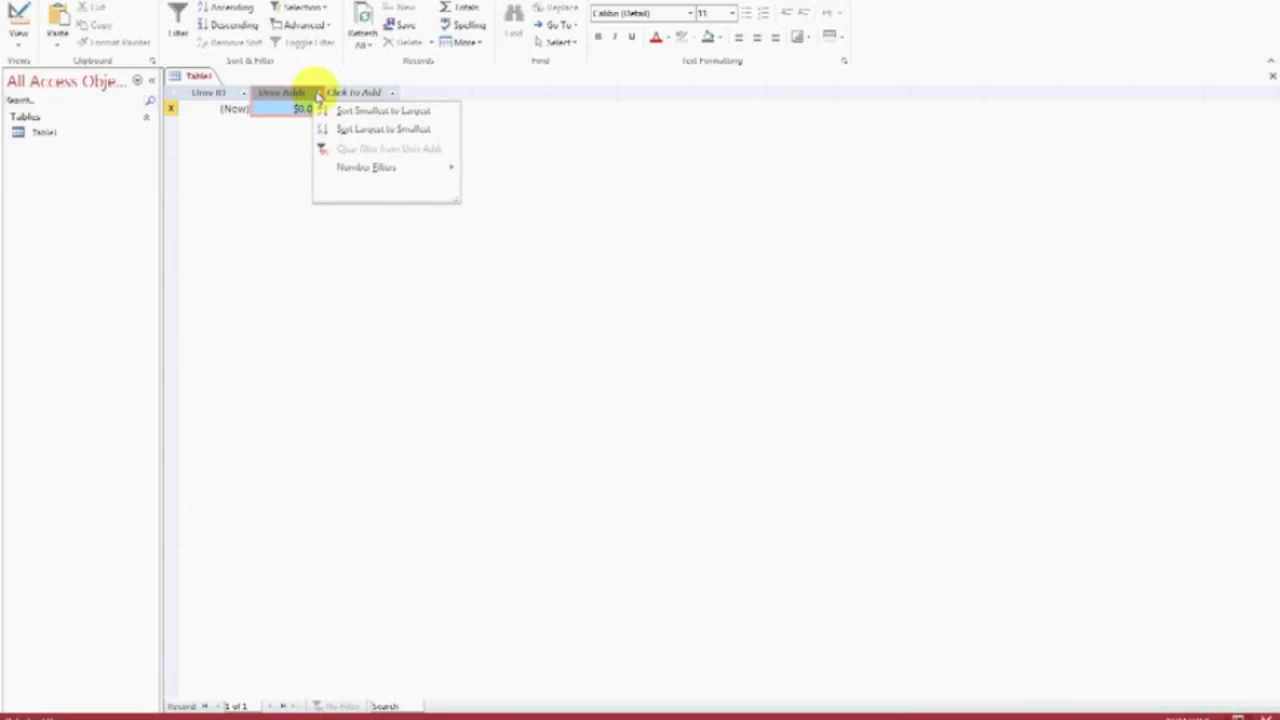
pyautogui.click(317, 93)
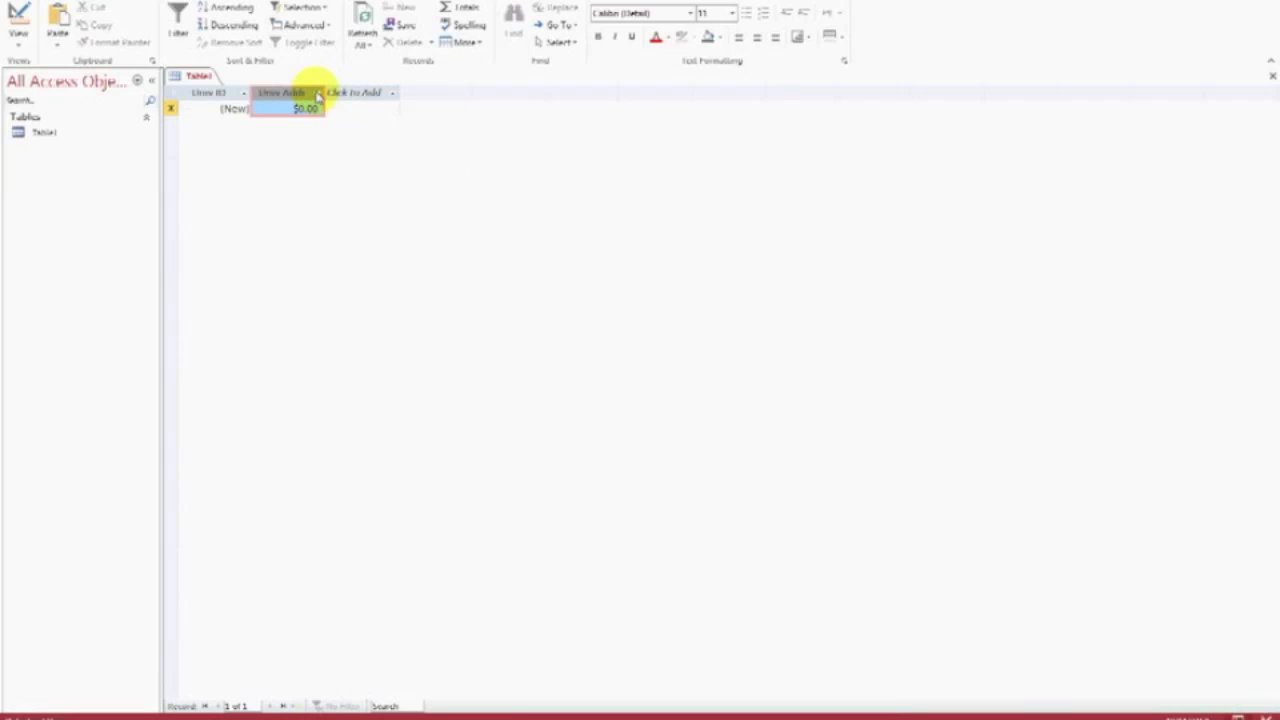
pyautogui.hotkey('ctrl', 'z')
# Add a Short Text field named Univ Name after the Univ ID field.
pyautogui.click(283, 93)
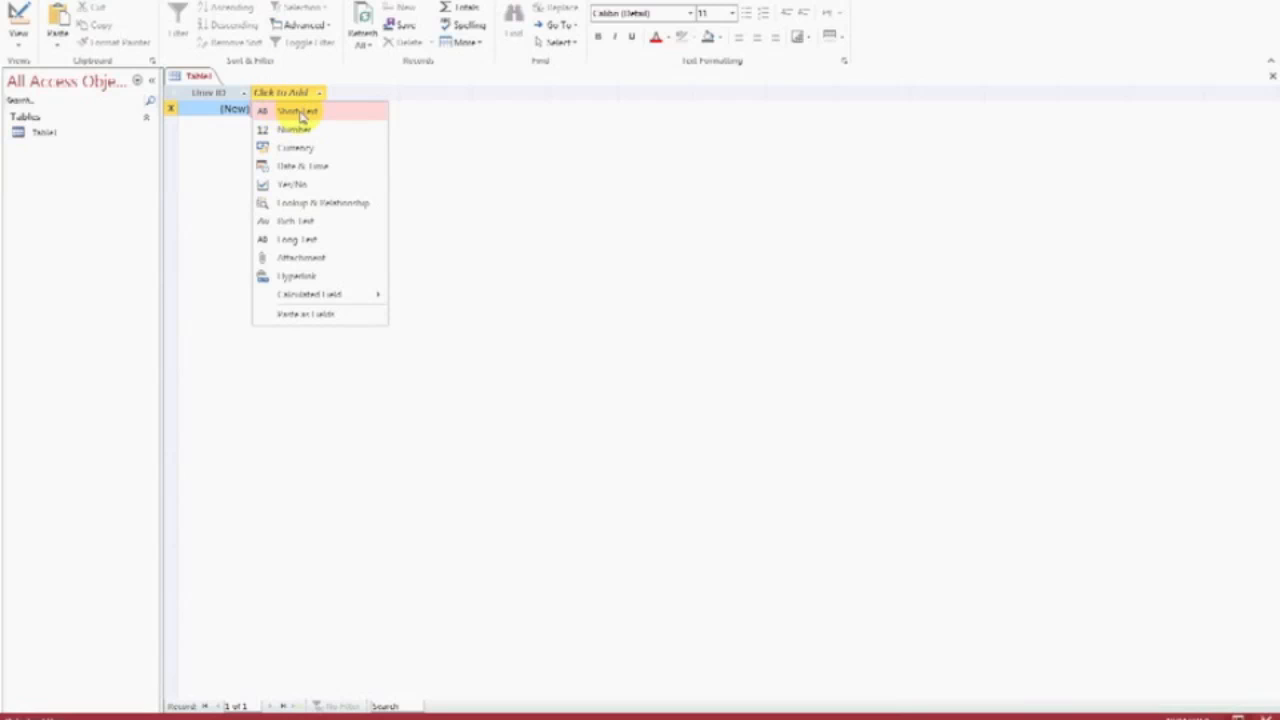
pyautogui.click(298, 112)
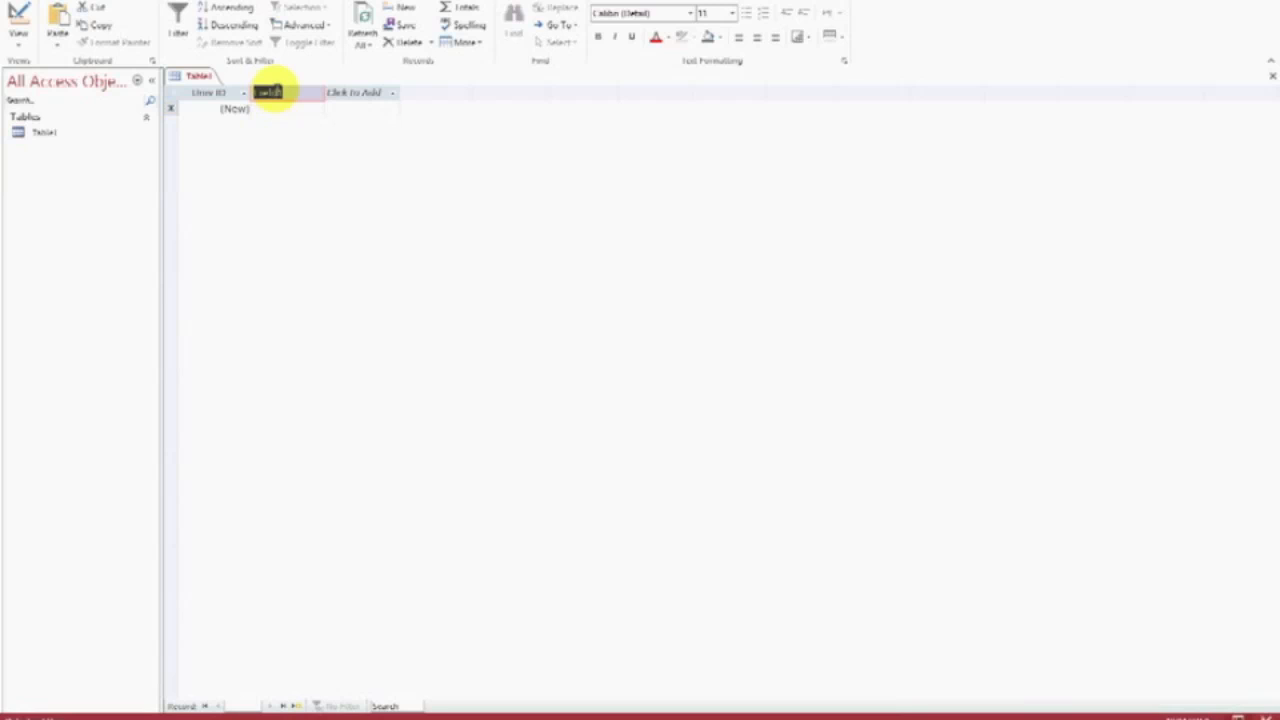
pyautogui.write('L')
pyautogui.write('in')
pyautogui.write('e No')
pyautogui.write('me')
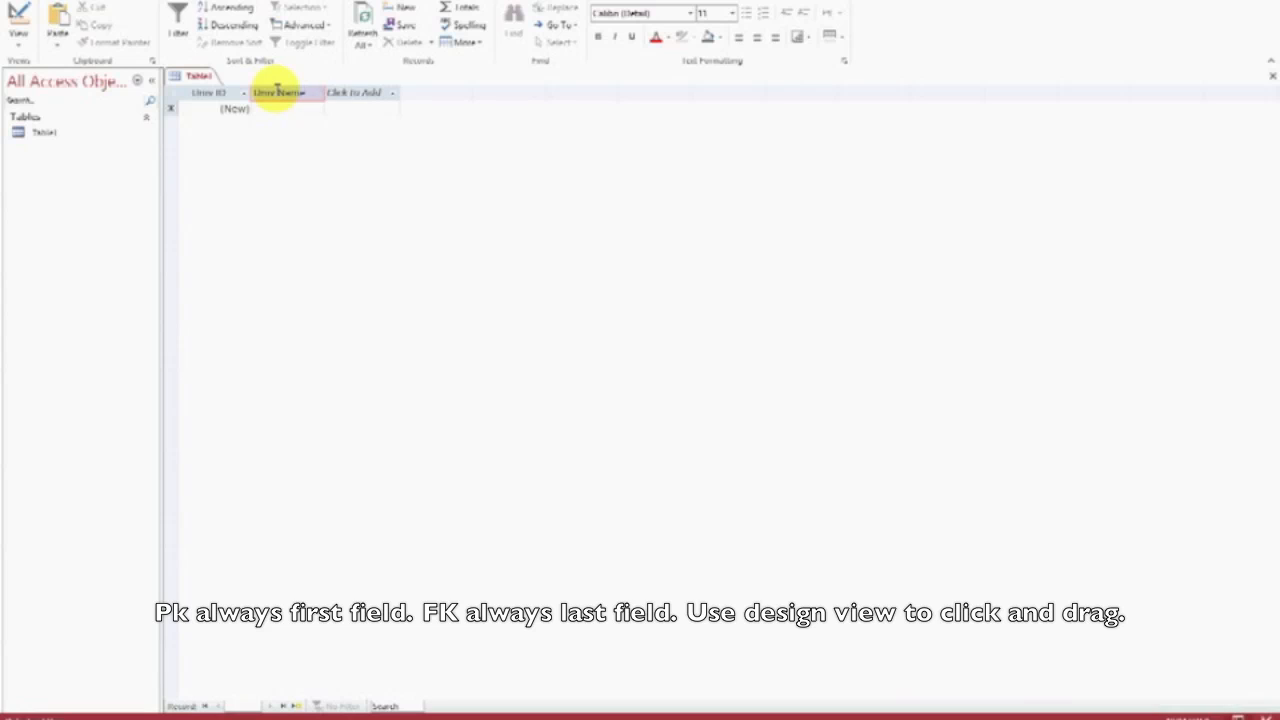
# Add a Short Text field named Univ addr after the Univ Name field.
pyautogui.click(351, 94)
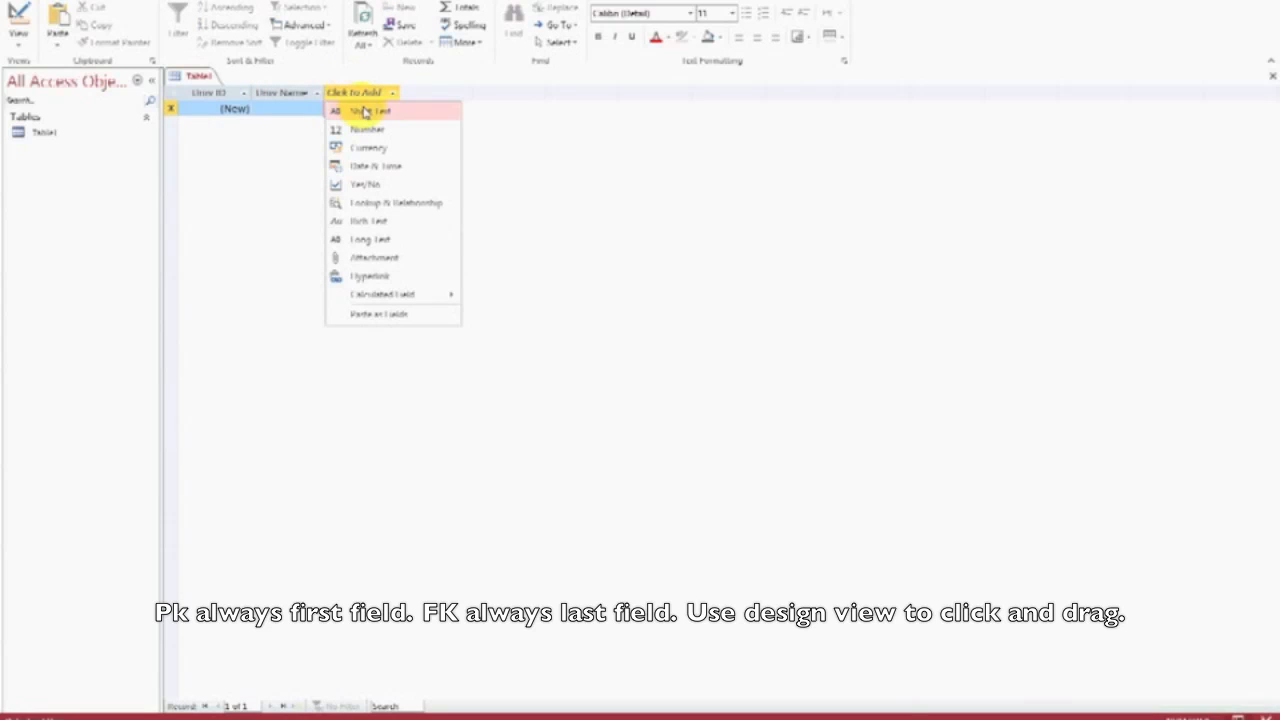
pyautogui.click(363, 110)
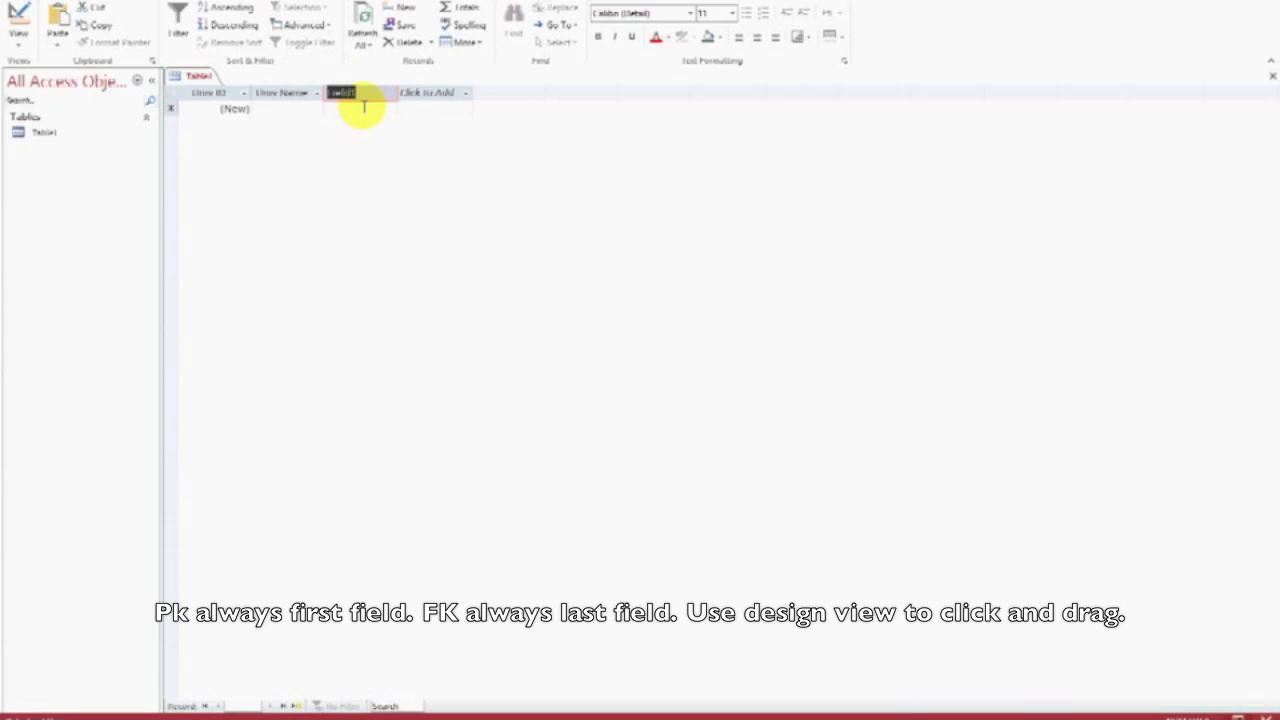
pyautogui.write('Line width')
pyautogui.press('Return')
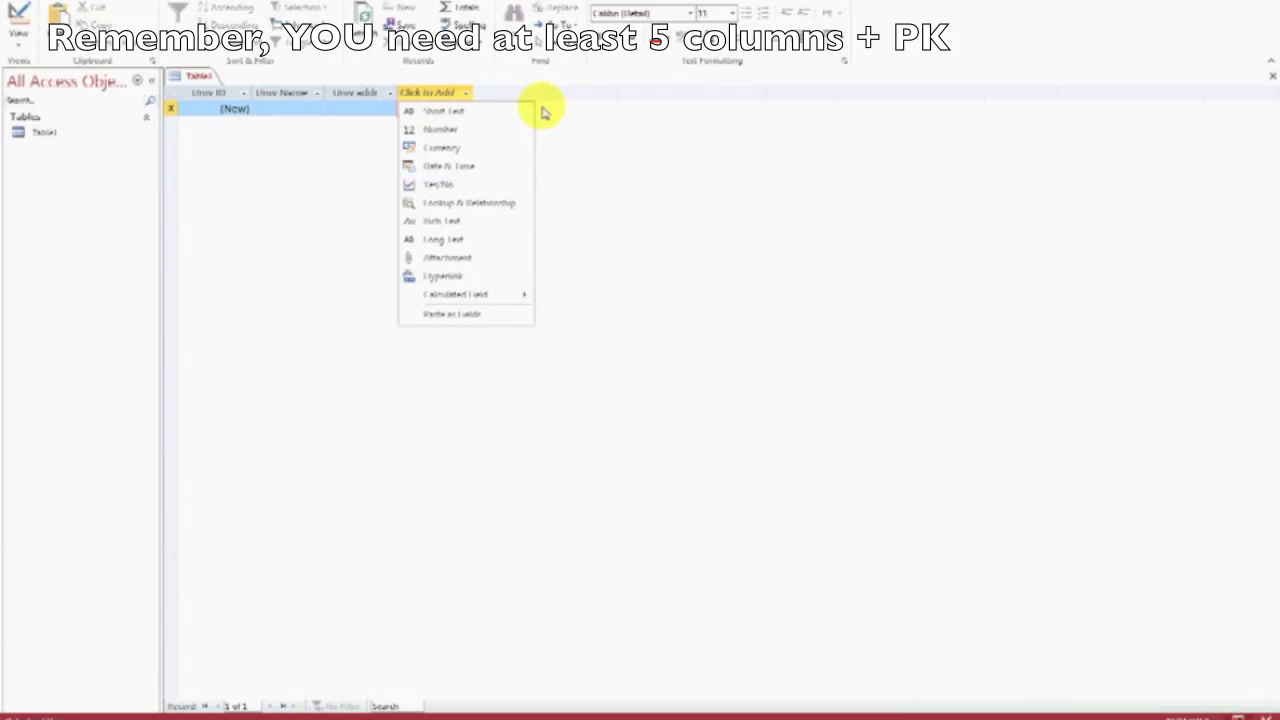
pyautogui.click(305, 292)
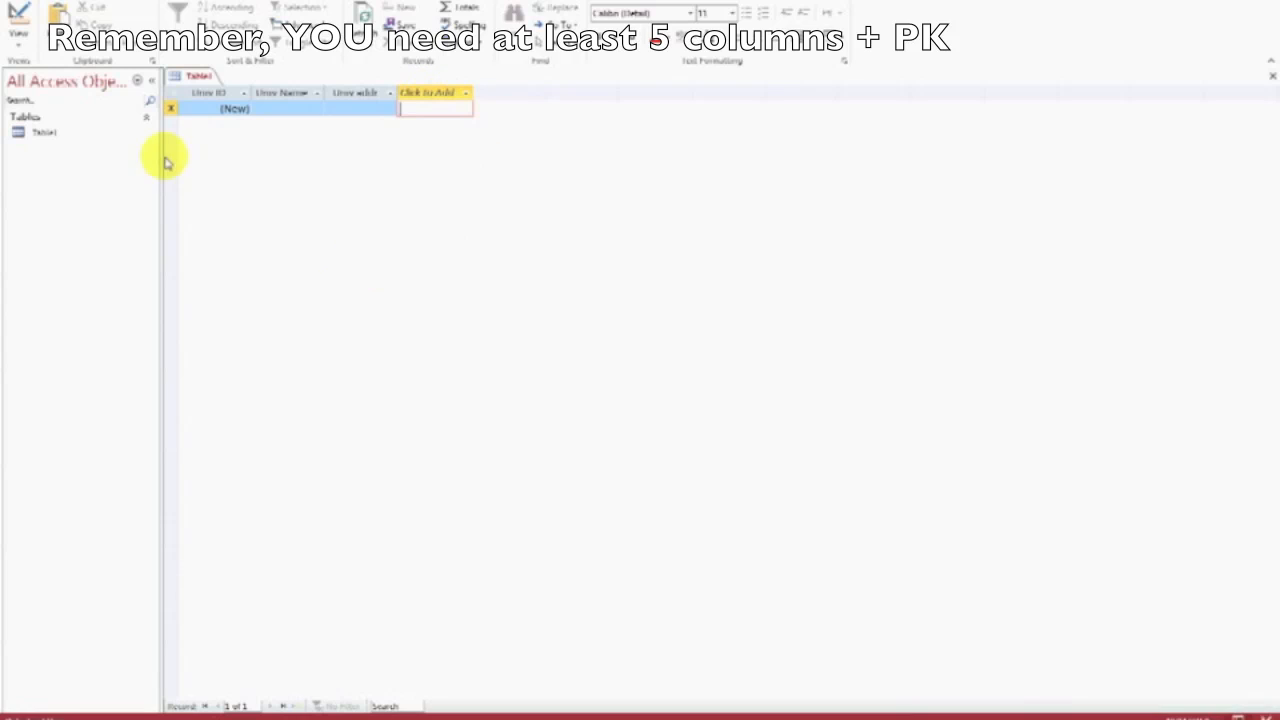
# Save Table1 and close it.
pyautogui.rightClick(198, 80)
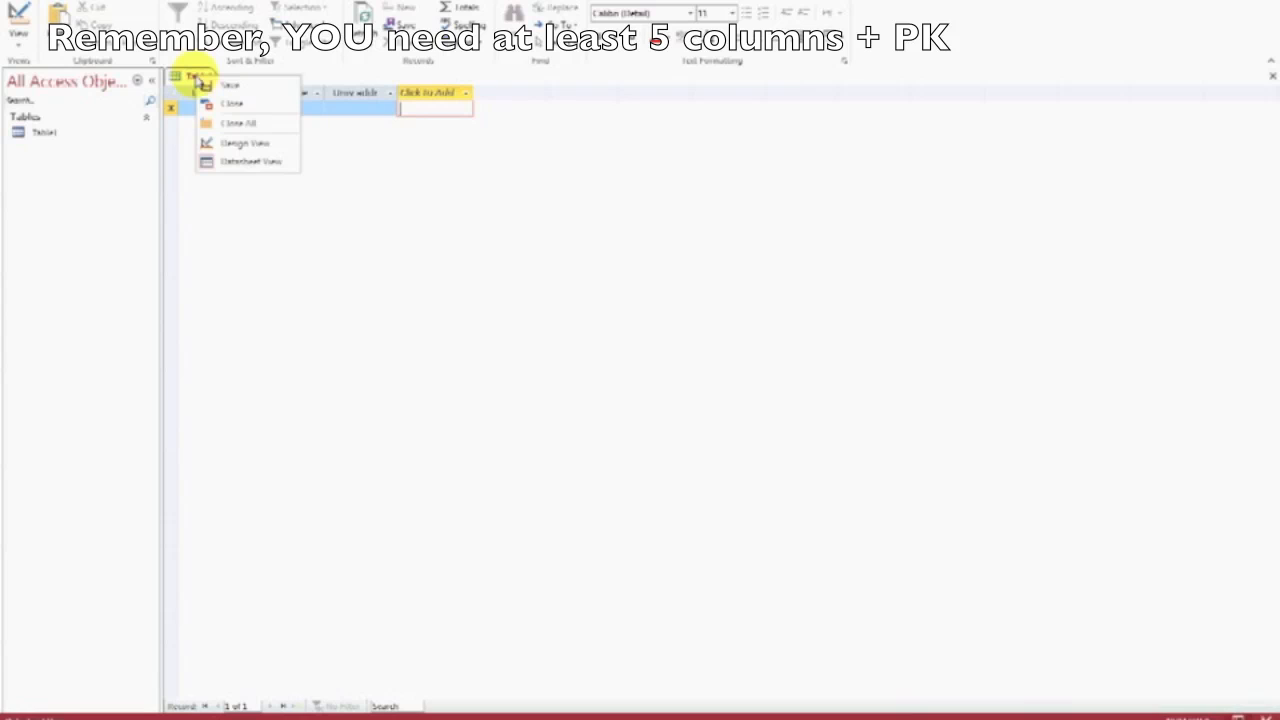
pyautogui.click(238, 86)
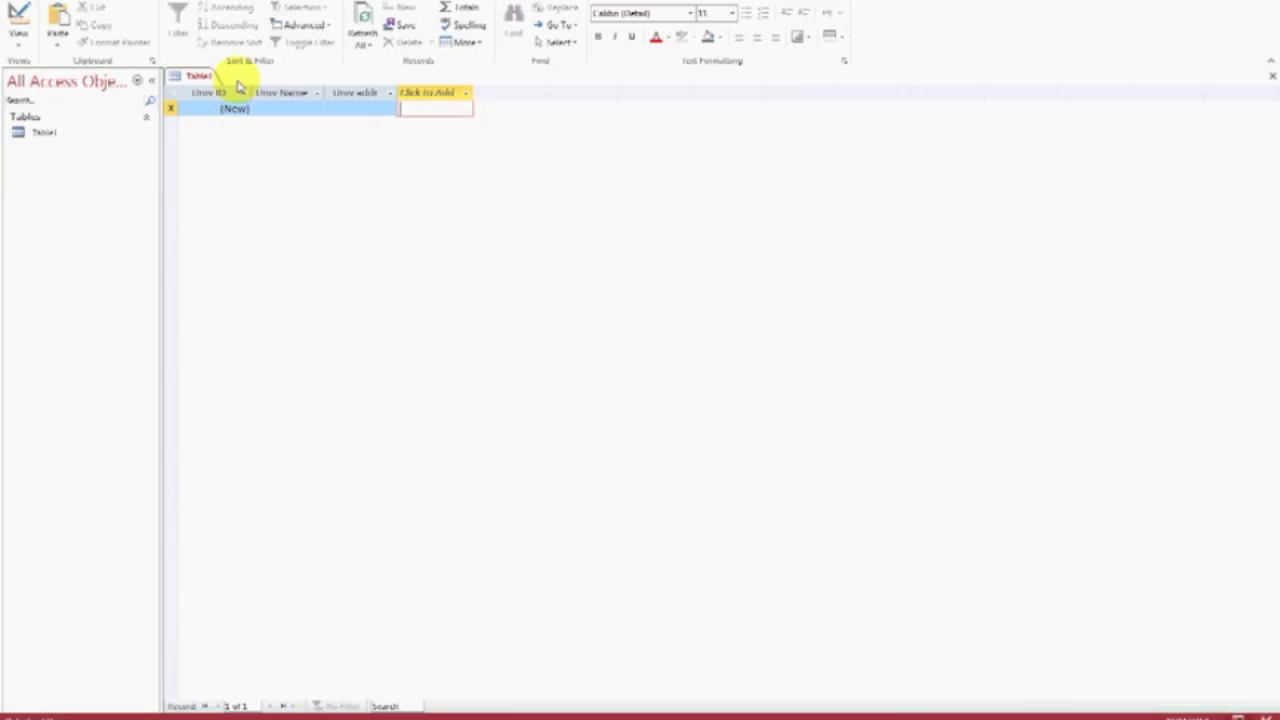
pyautogui.rightClick(196, 80)
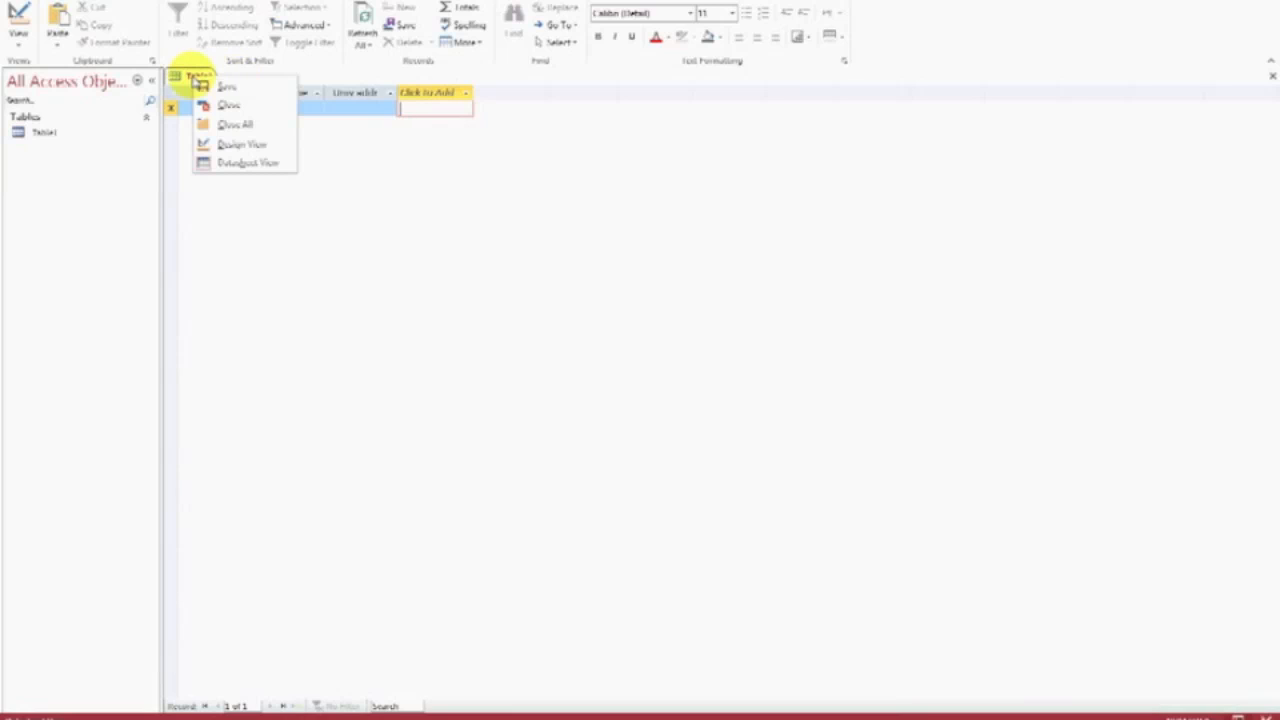
pyautogui.click(241, 108)
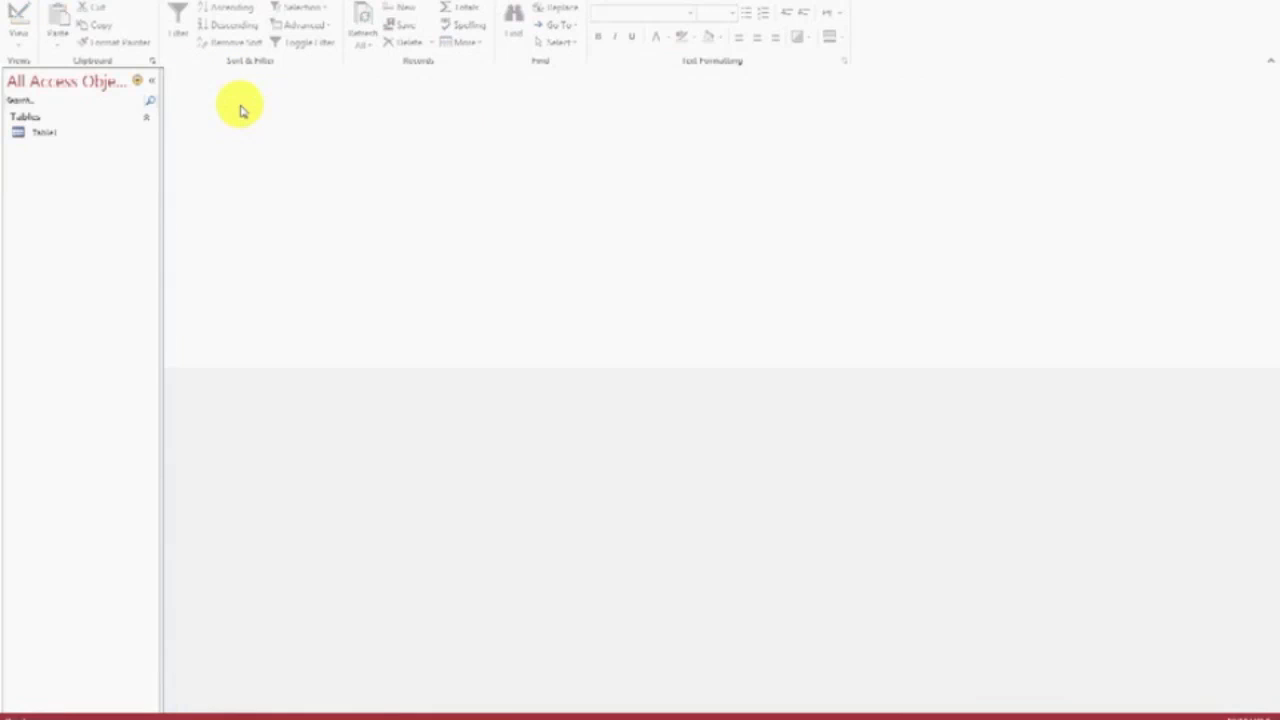
# Rename Table1 as University.
pyautogui.click(59, 137)
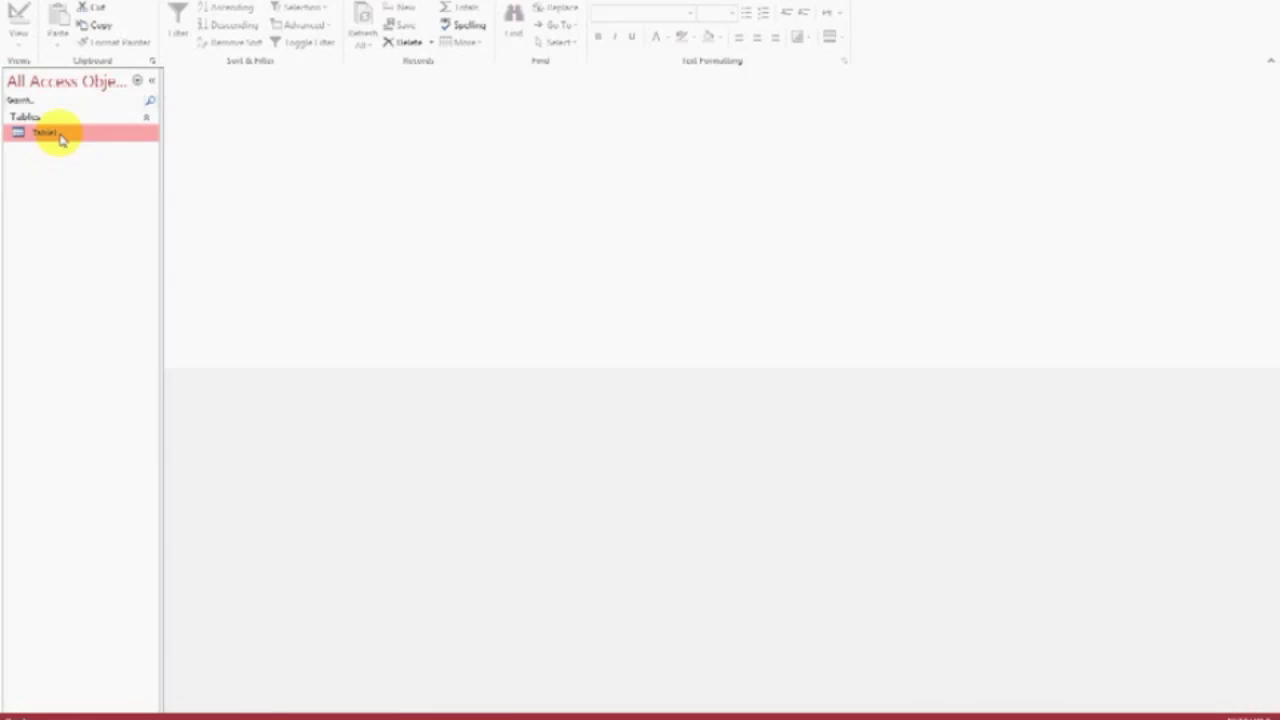
pyautogui.rightClick(59, 136)
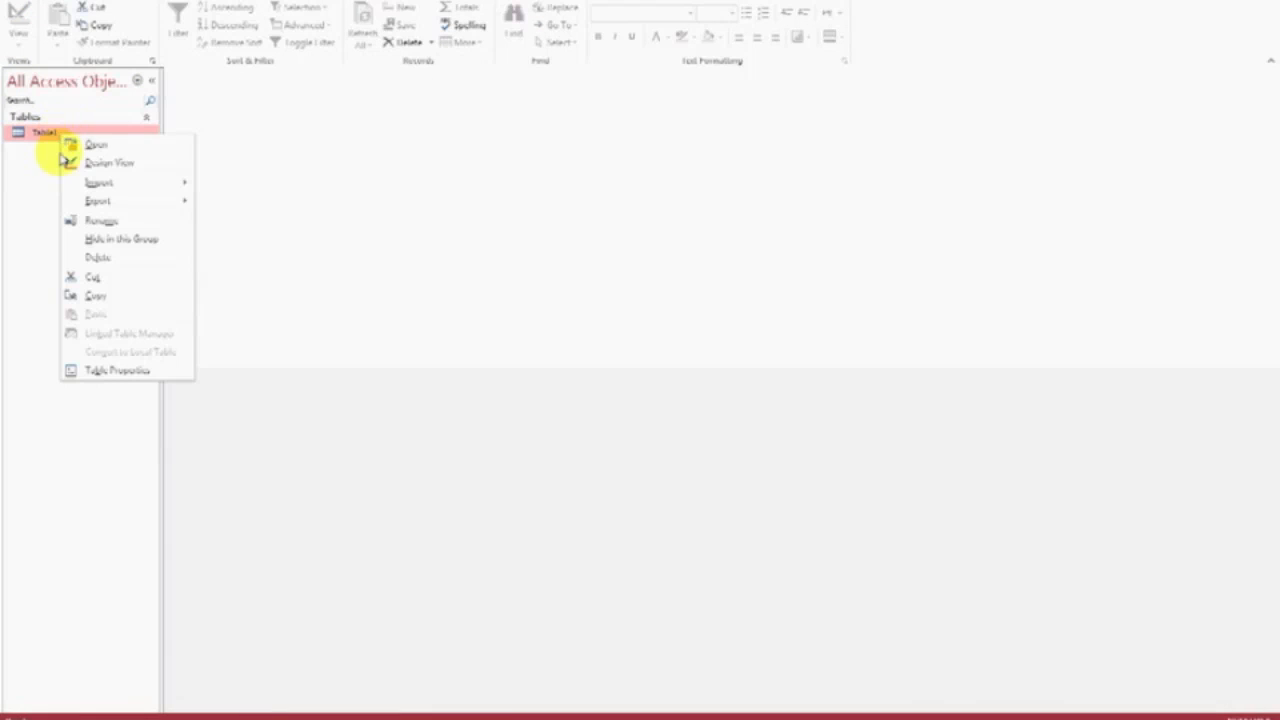
pyautogui.click(128, 222)
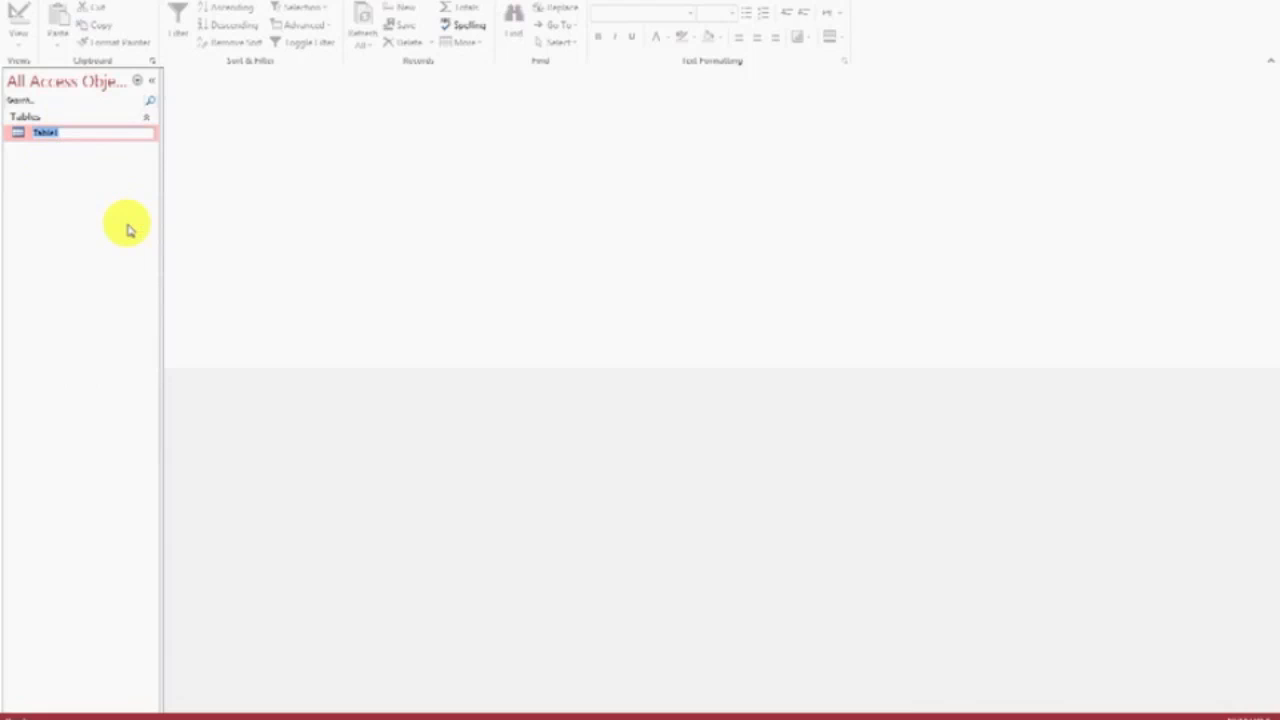
pyautogui.write('University')
pyautogui.press('Return')
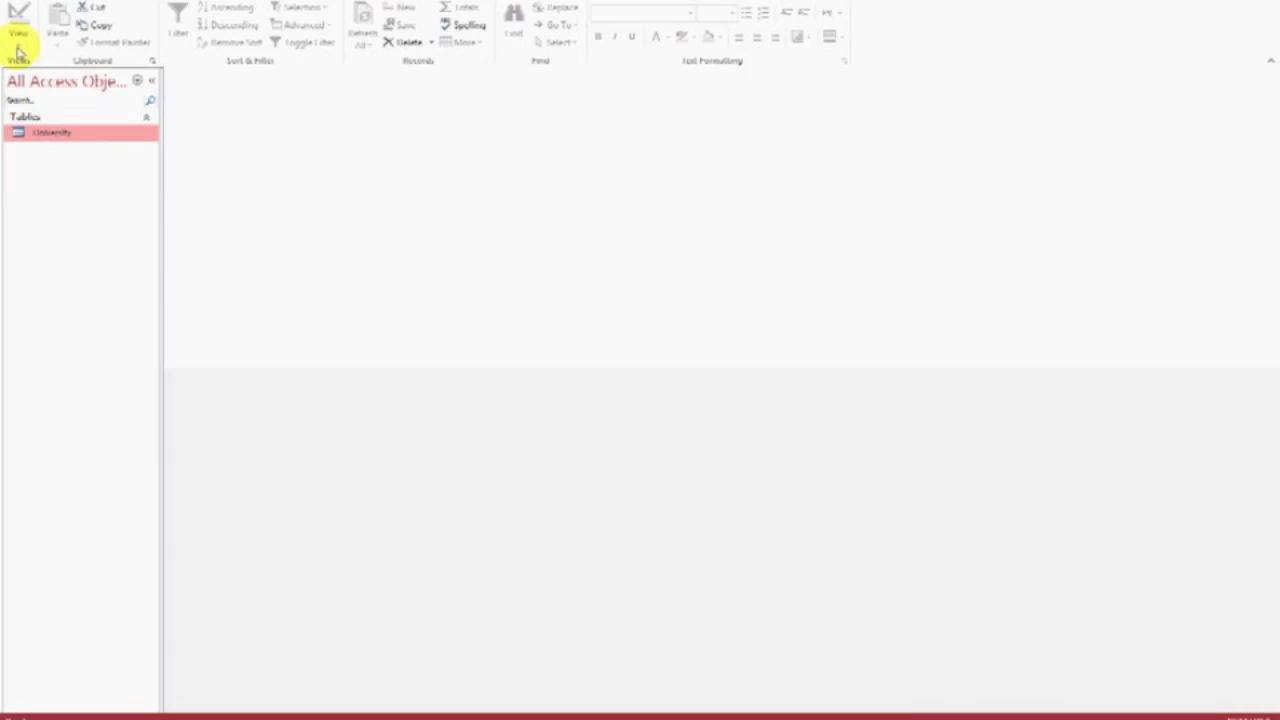
# Open the University table in Design View.
pyautogui.doubleClick(86, 135)
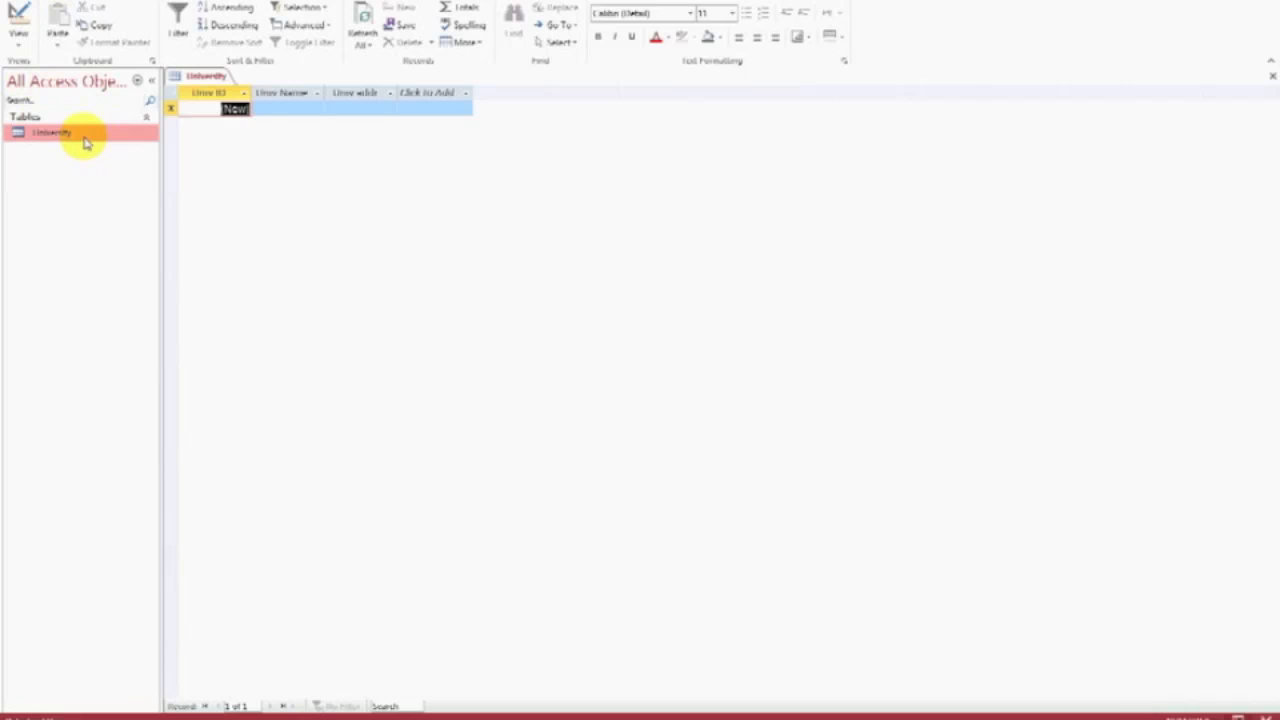
pyautogui.click(16, 50)
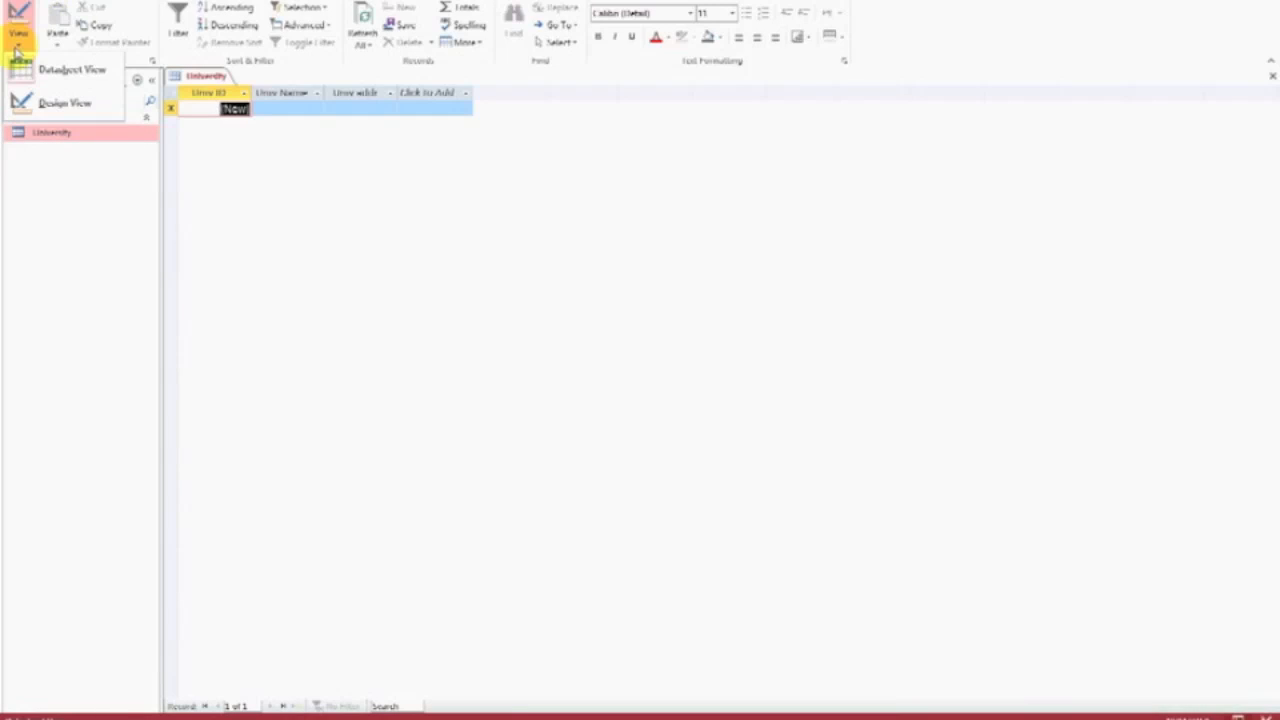
pyautogui.click(44, 105)
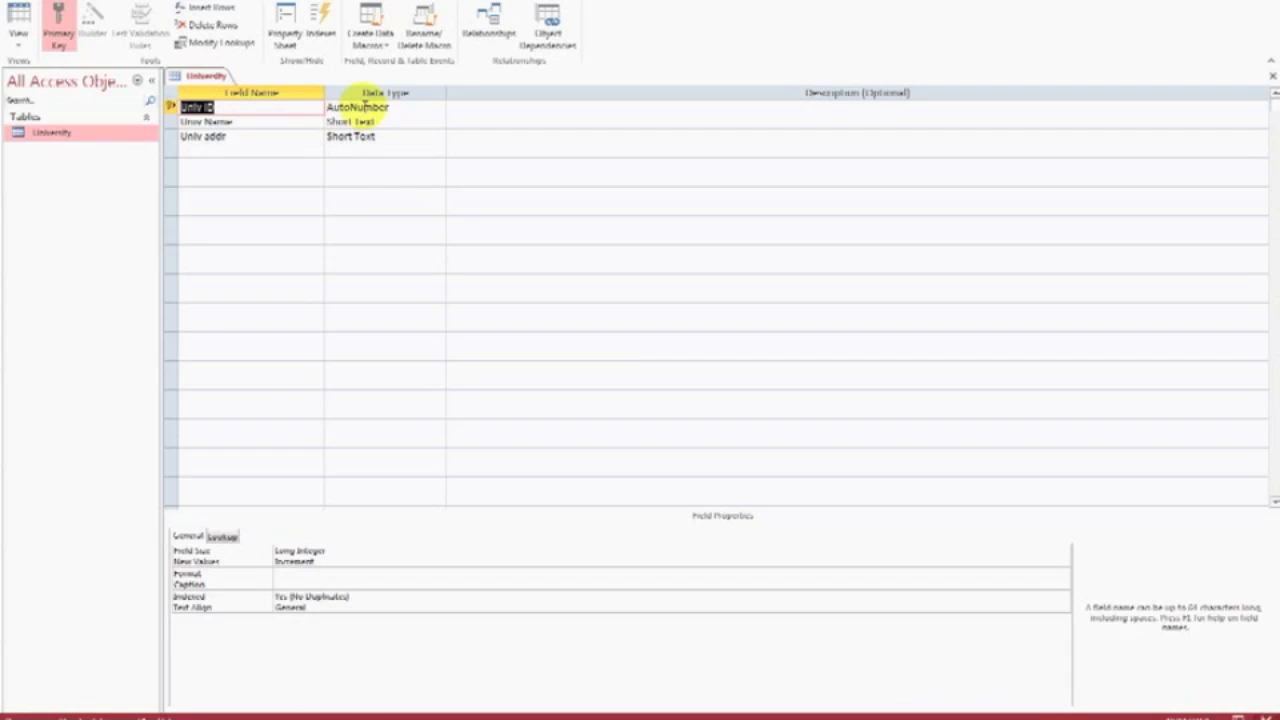
# Set the field size of the Univ Name field to 40.
pyautogui.click(275, 122)
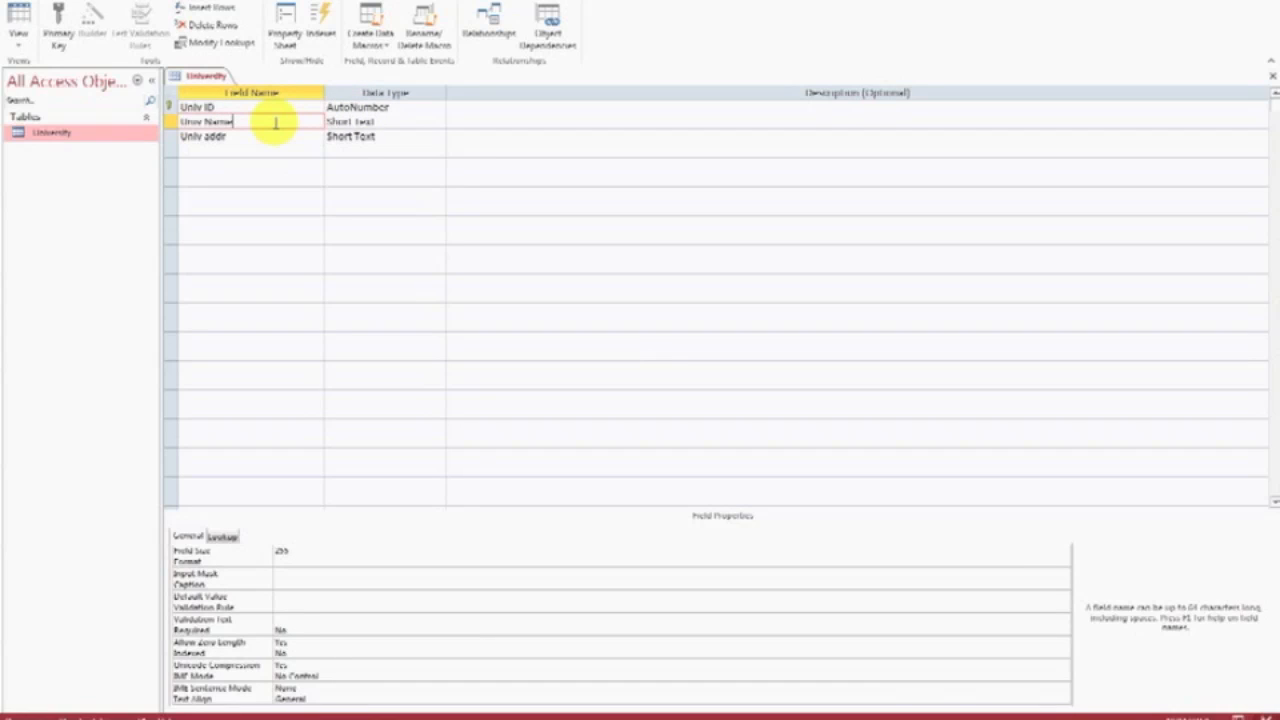
pyautogui.click(356, 121)
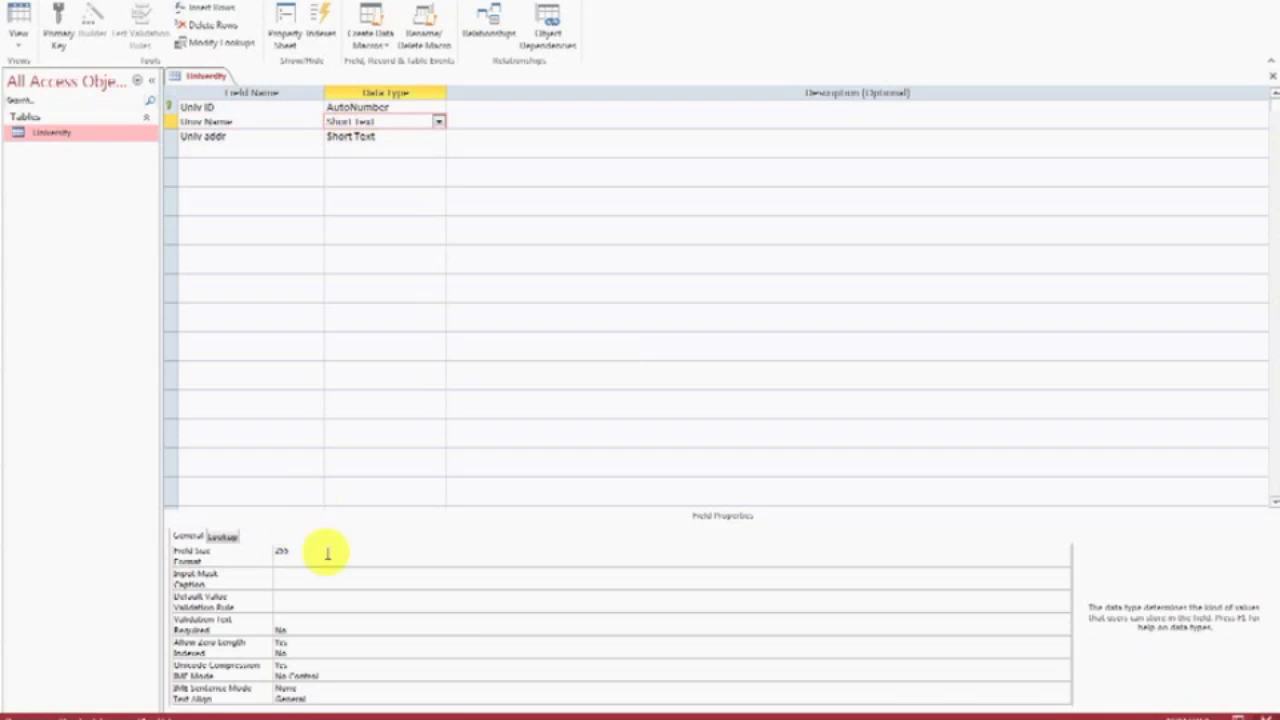
pyautogui.click(297, 549)
pyautogui.press('BackSpace')
pyautogui.press('BackSpace')
pyautogui.press('BackSpace')
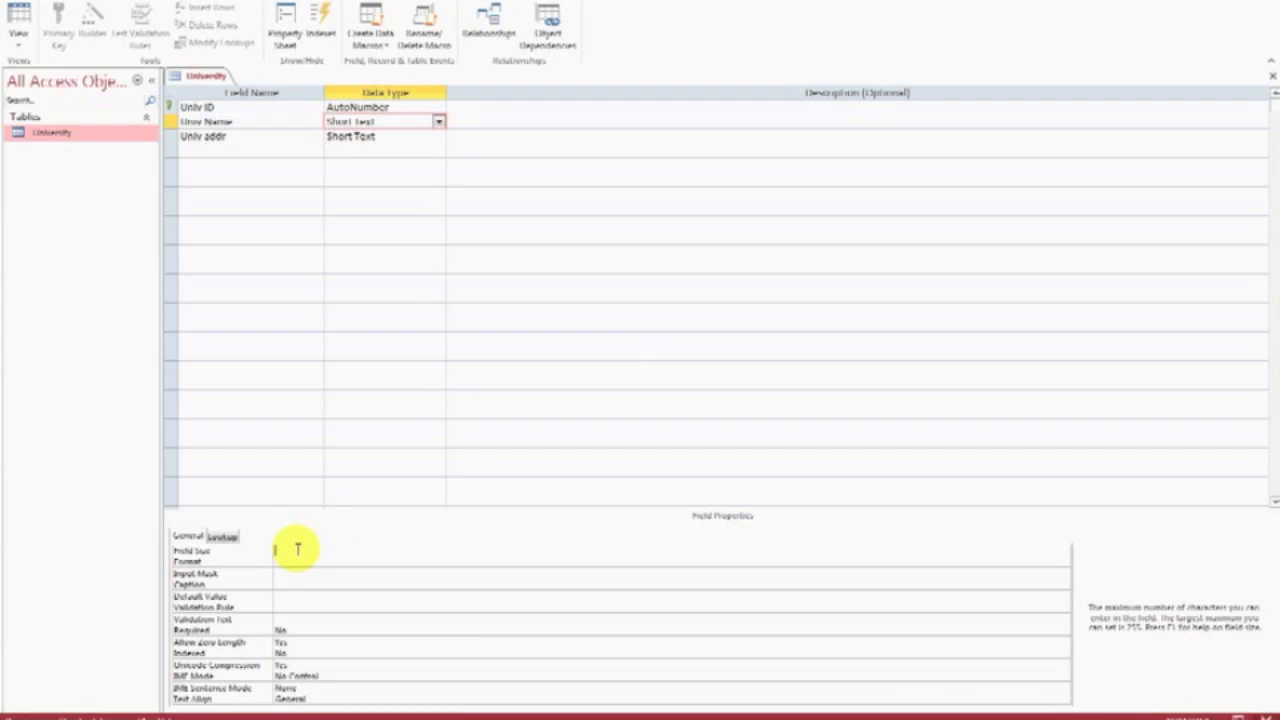
pyautogui.write('40')
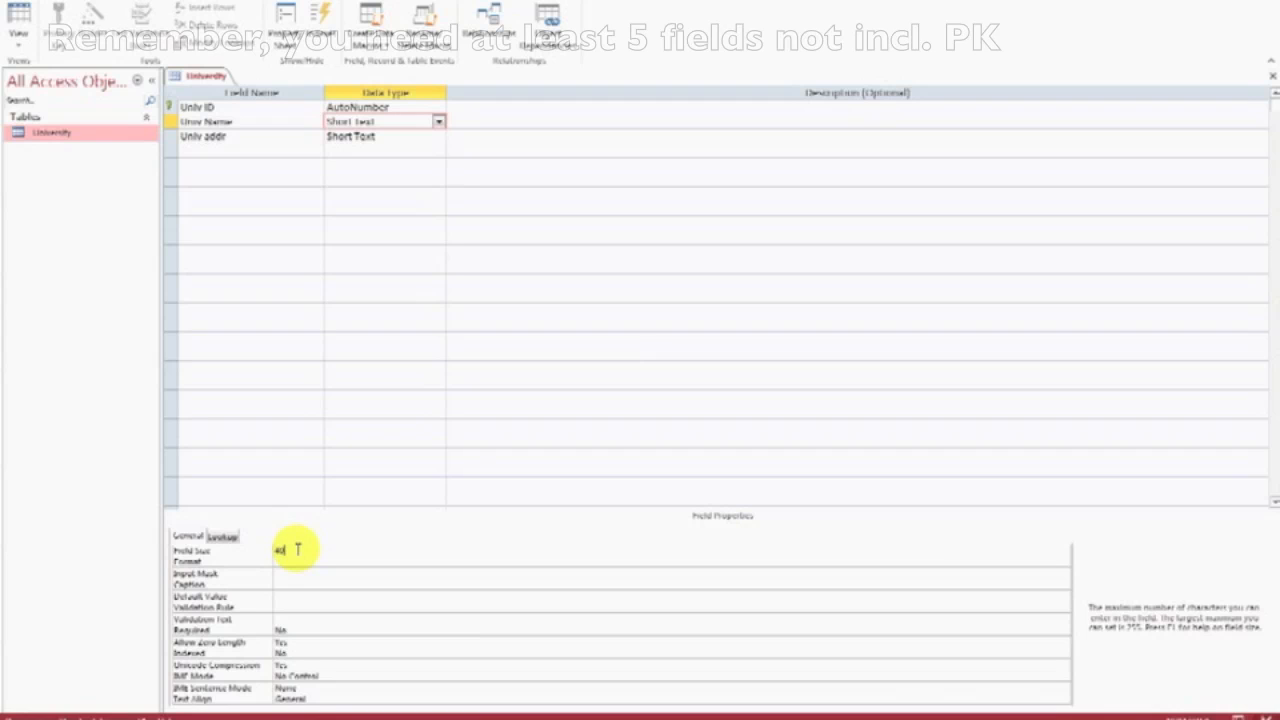
pyautogui.press('Return')
# Set the field size of the Univ addr field to 40.
pyautogui.click(378, 136)
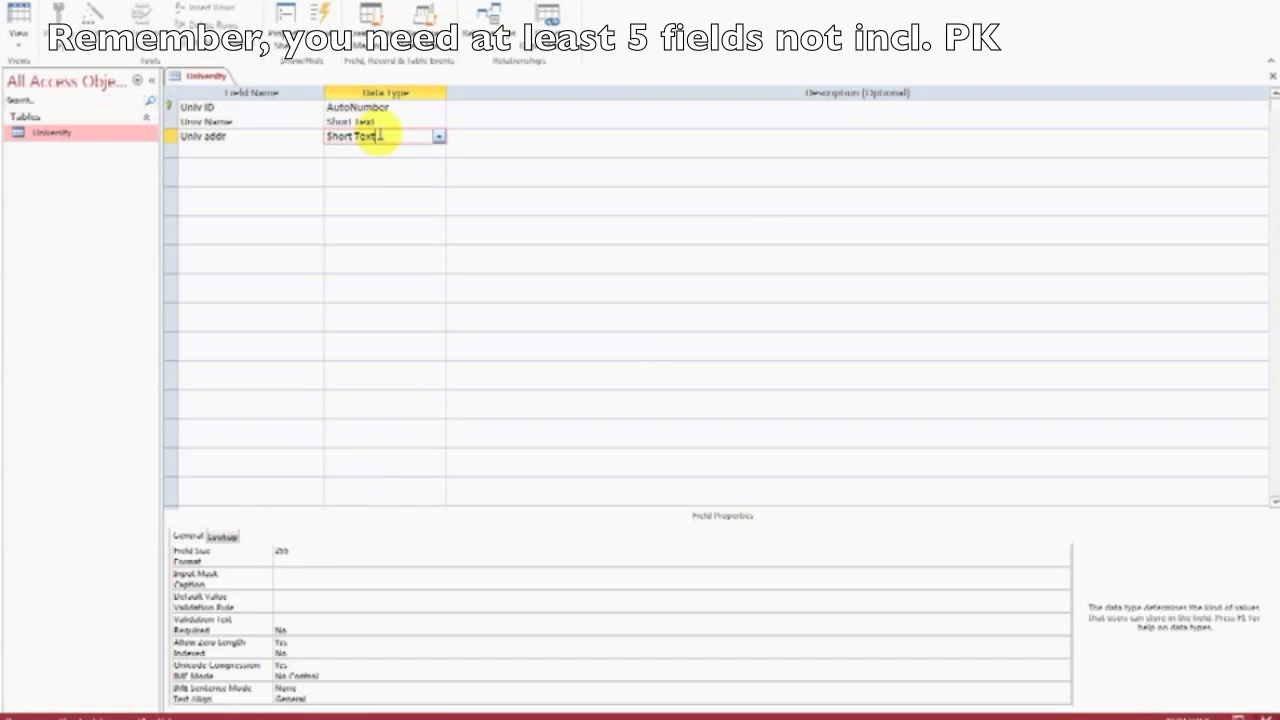
pyautogui.click(323, 550)
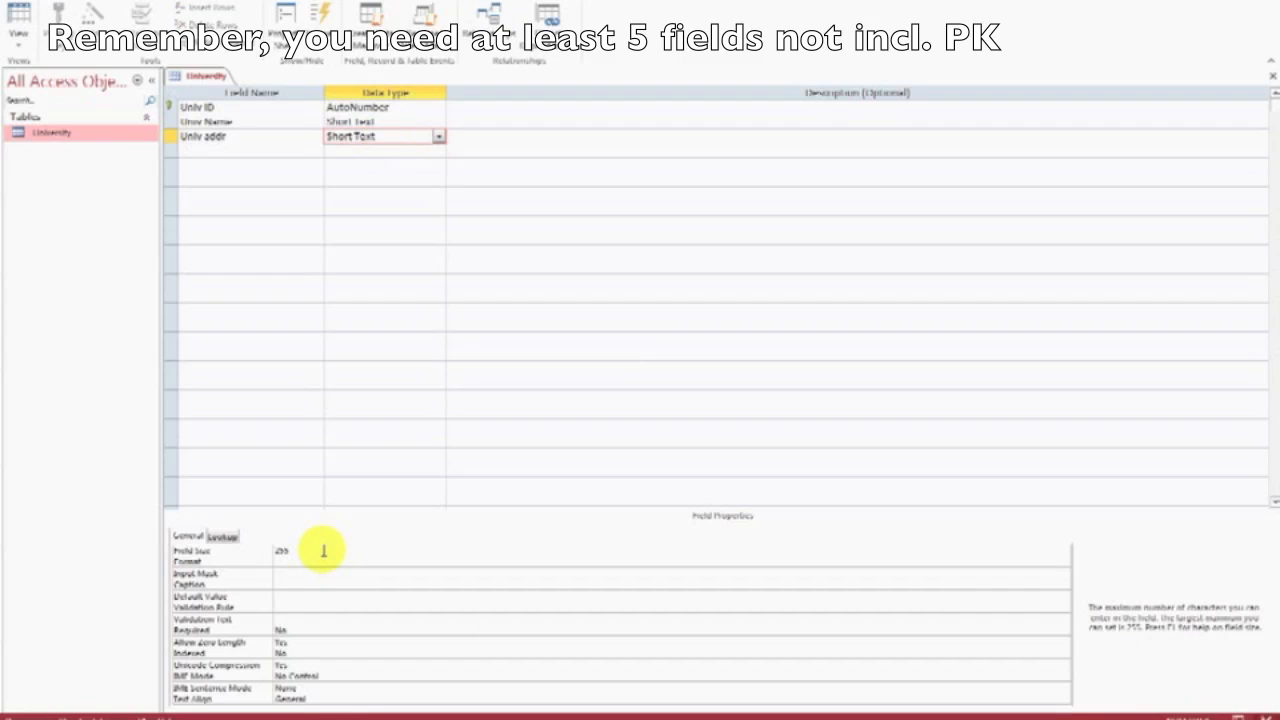
pyautogui.press('BackSpace')
pyautogui.press('BackSpace')
pyautogui.press('BackSpace')
pyautogui.write('40')
pyautogui.press('Return')
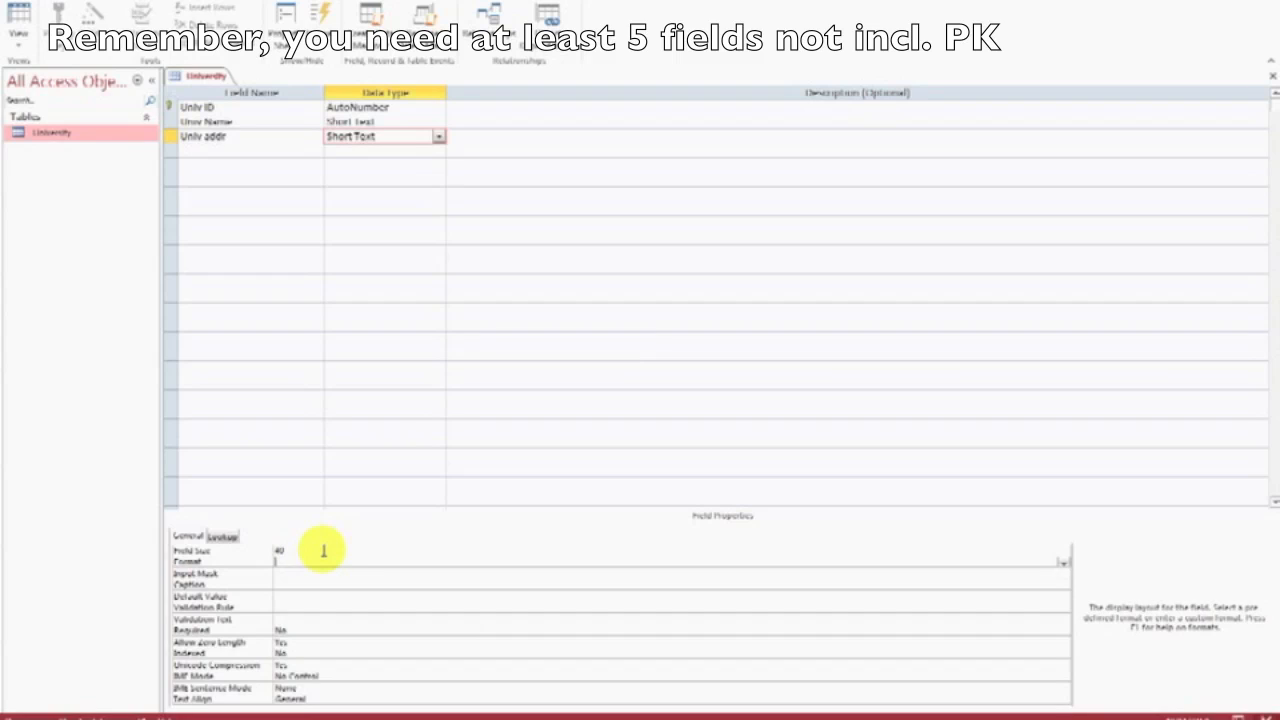
# Save the University table's design and close it.
pyautogui.rightClick(208, 78)
pyautogui.click(236, 84)
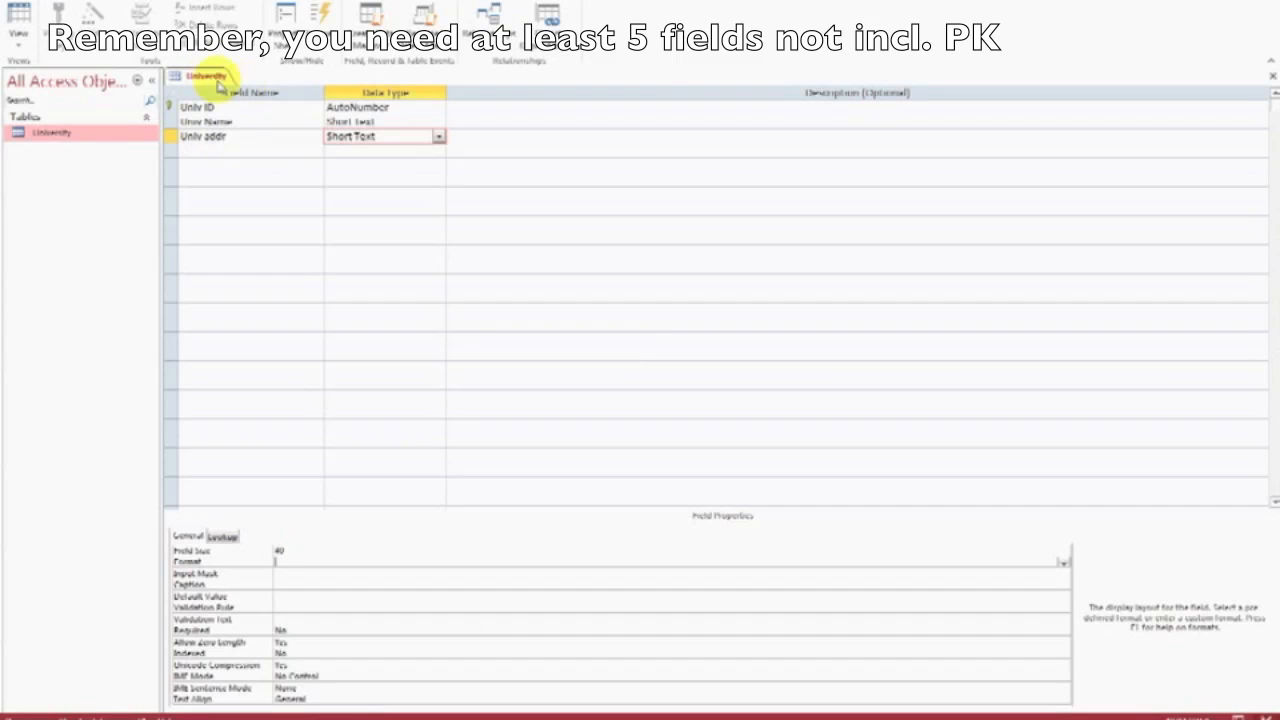
pyautogui.rightClick(207, 77)
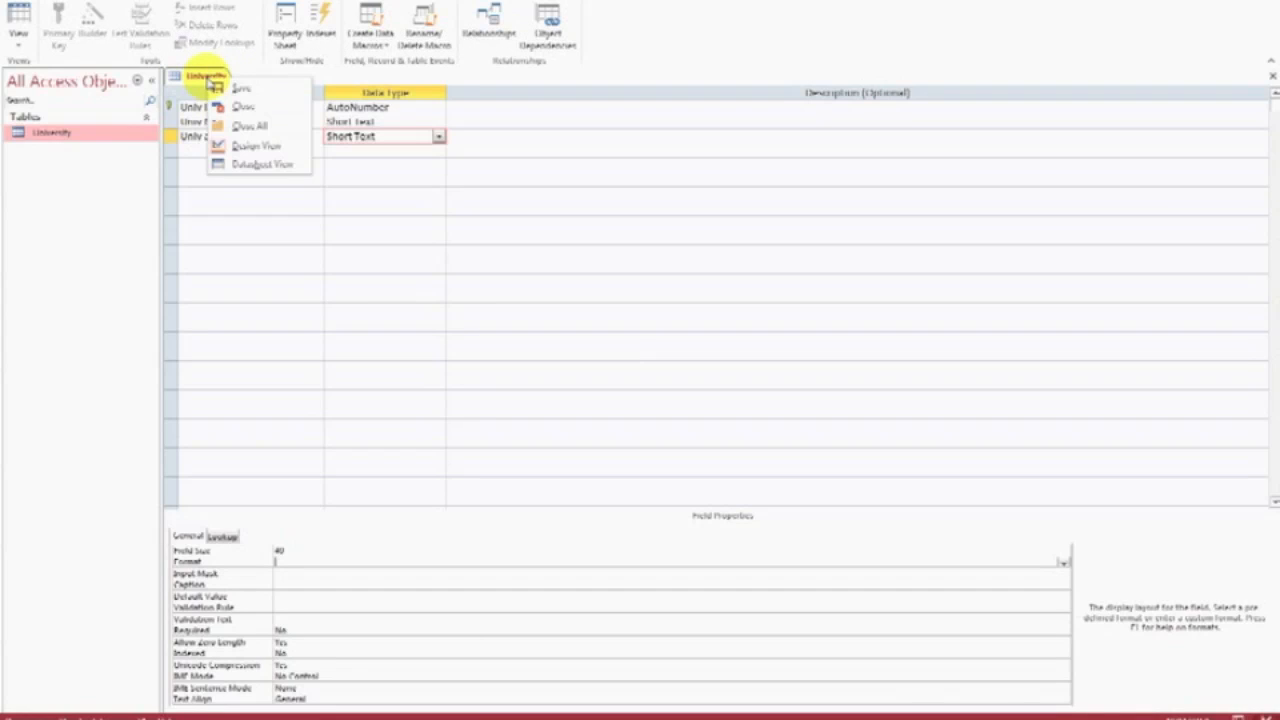
pyautogui.click(258, 108)
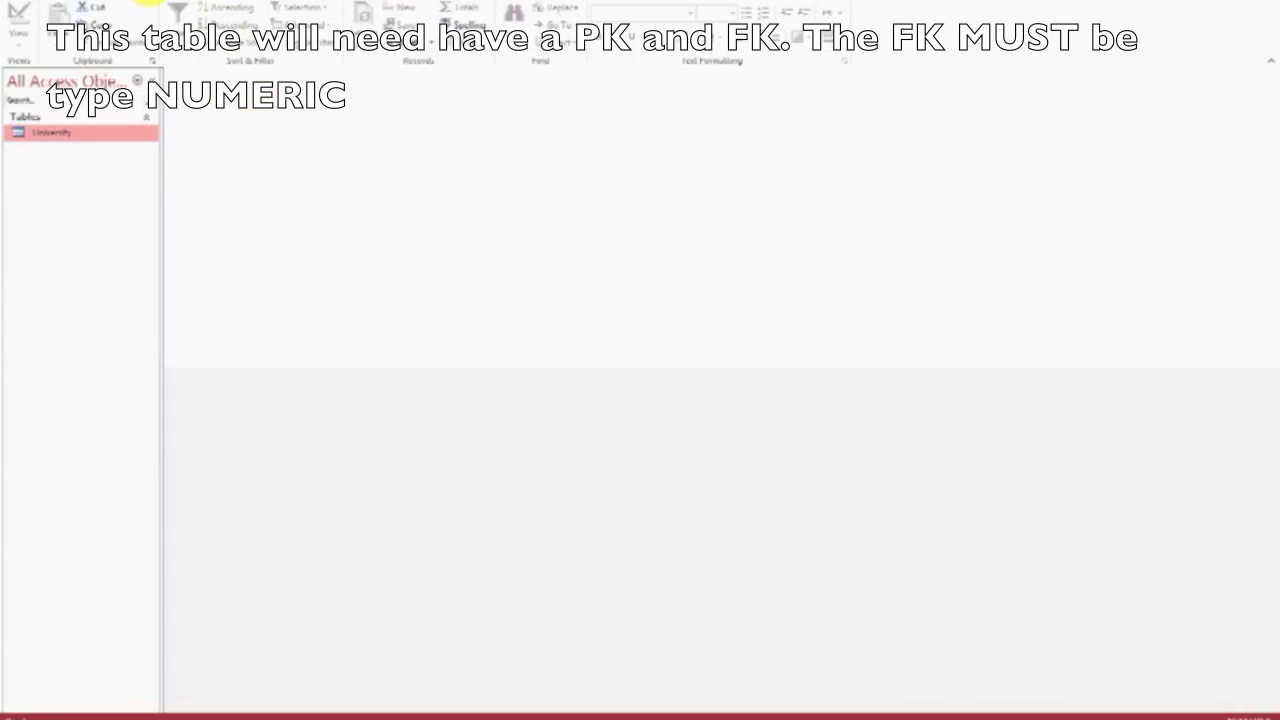
# Create a new table and rename its ID field as Class ID.
pyautogui.click(128, 3)
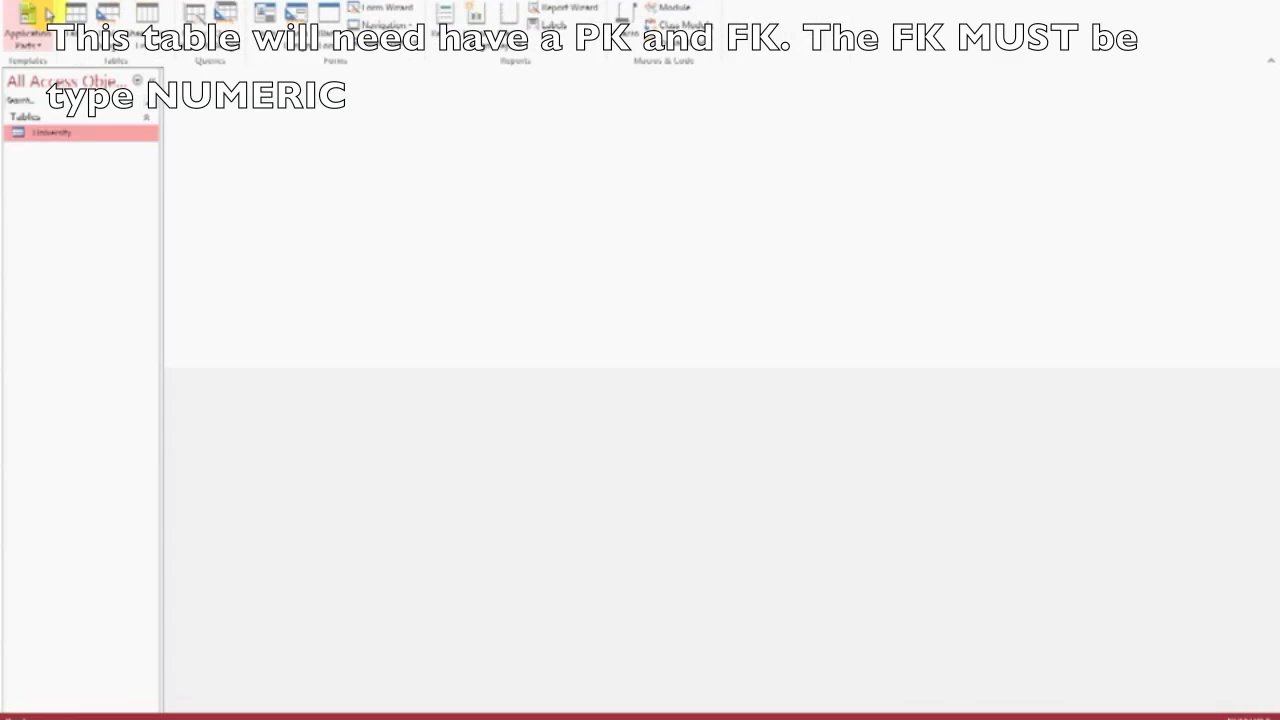
pyautogui.click(75, 12)
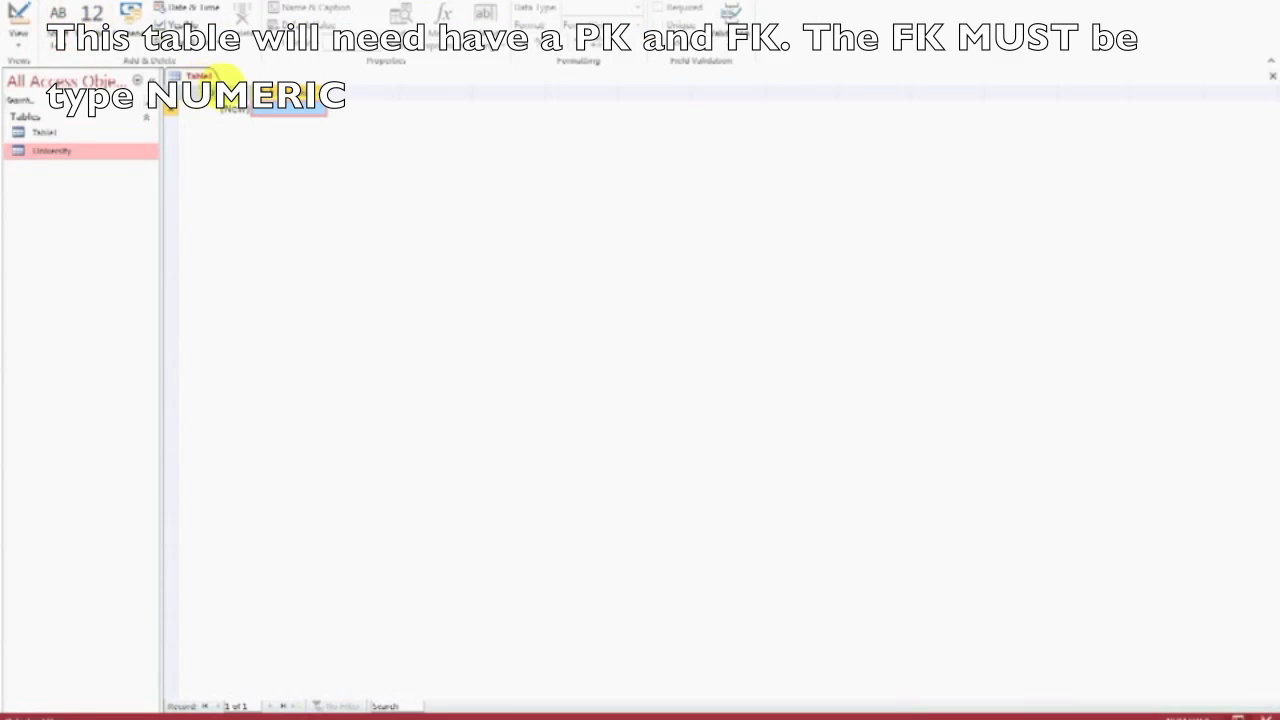
pyautogui.click(196, 88)
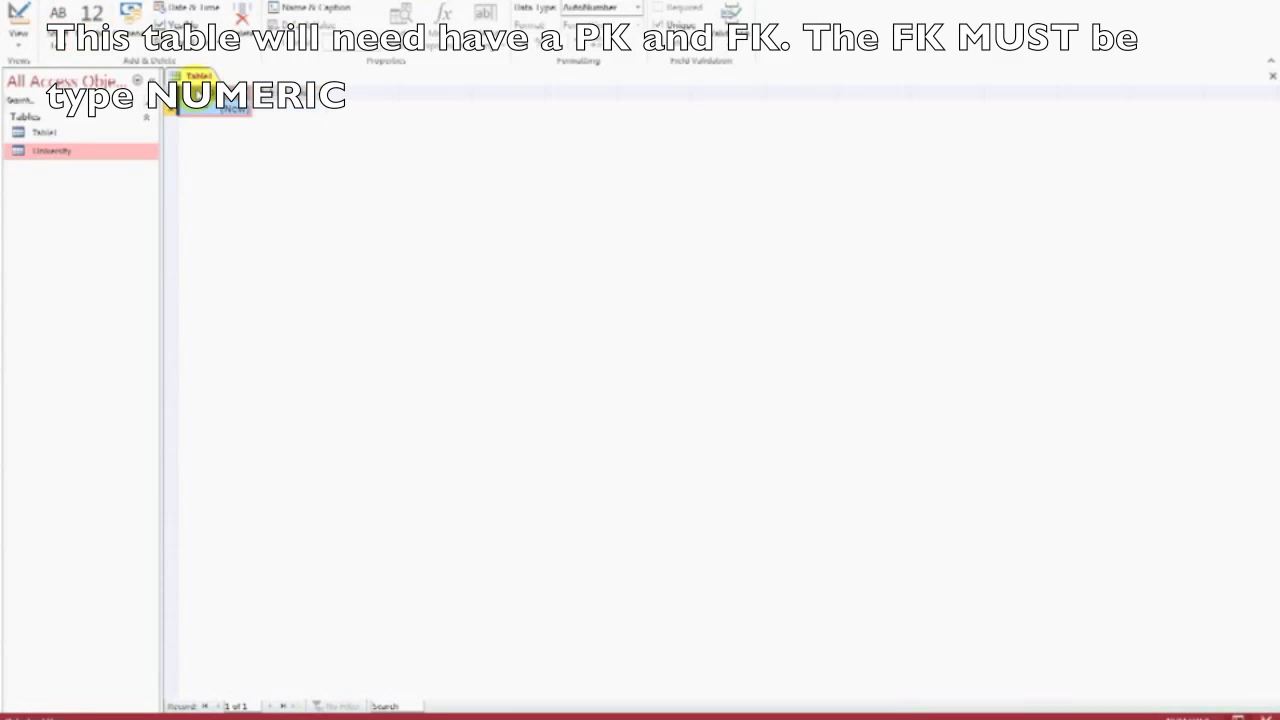
pyautogui.click(197, 90)
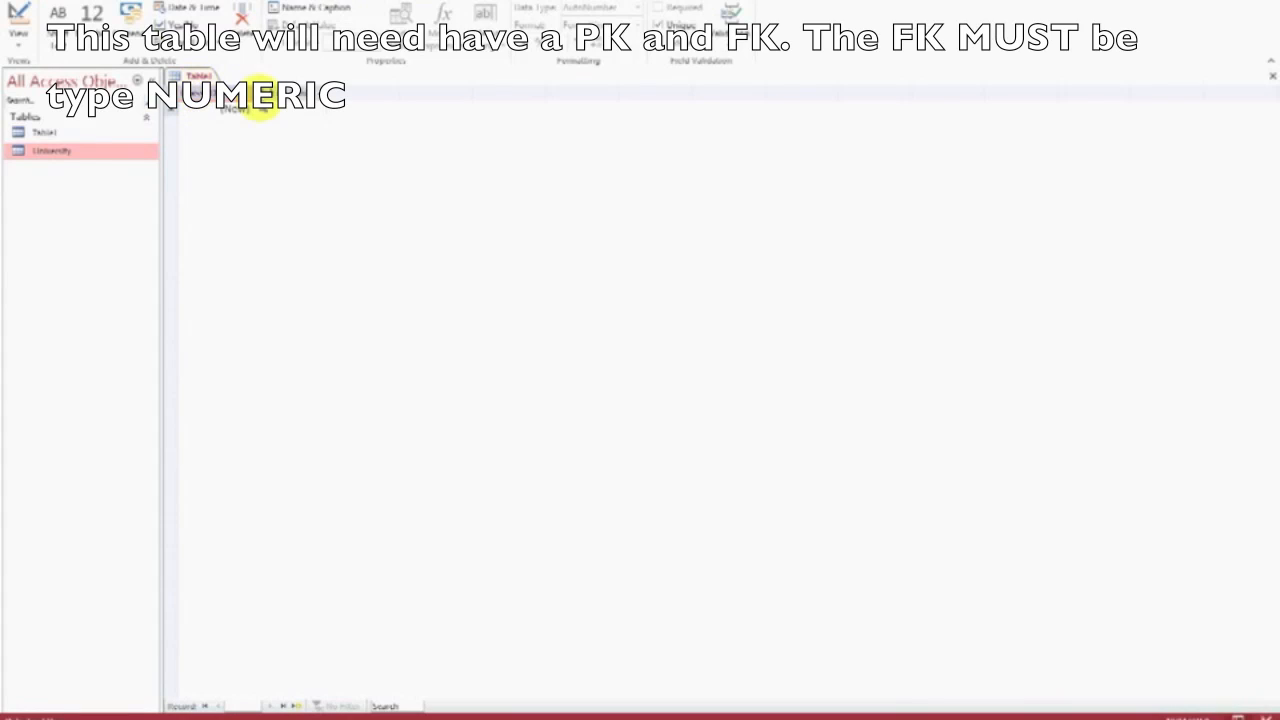
# Add a Short Text field named Class name after the Class ID field.
pyautogui.click(283, 100)
pyautogui.click(283, 94)
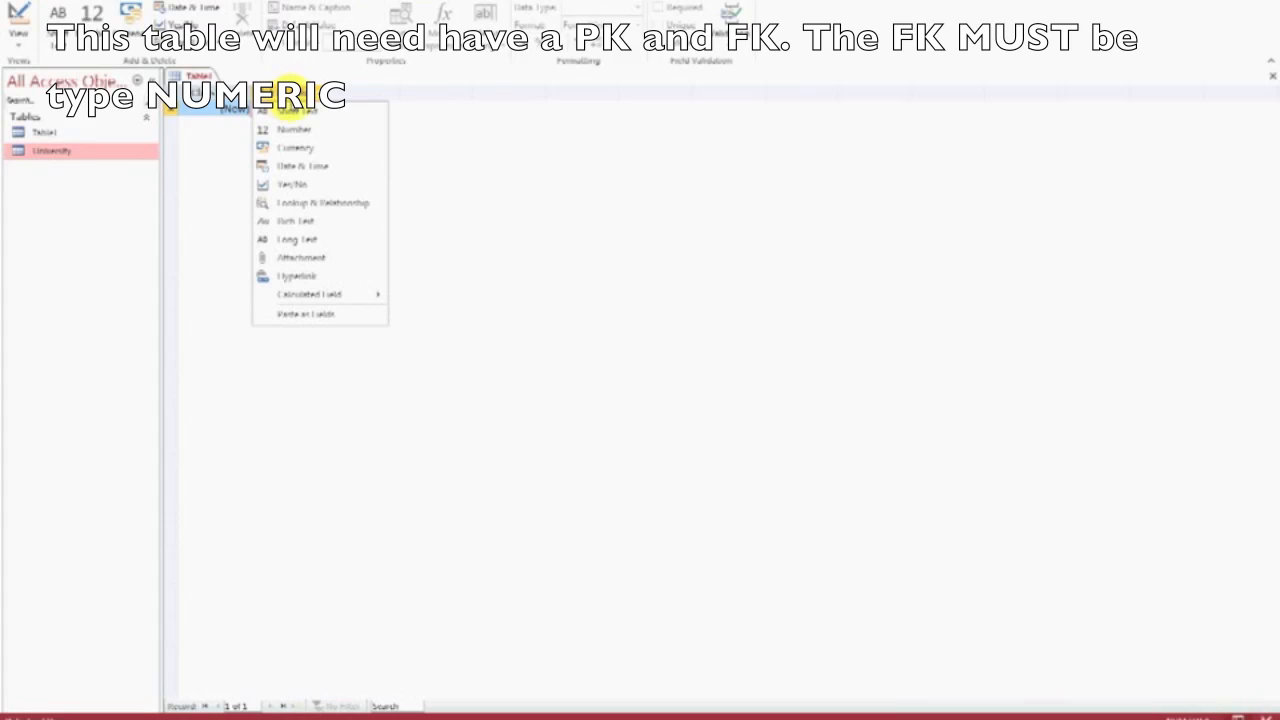
pyautogui.click(292, 112)
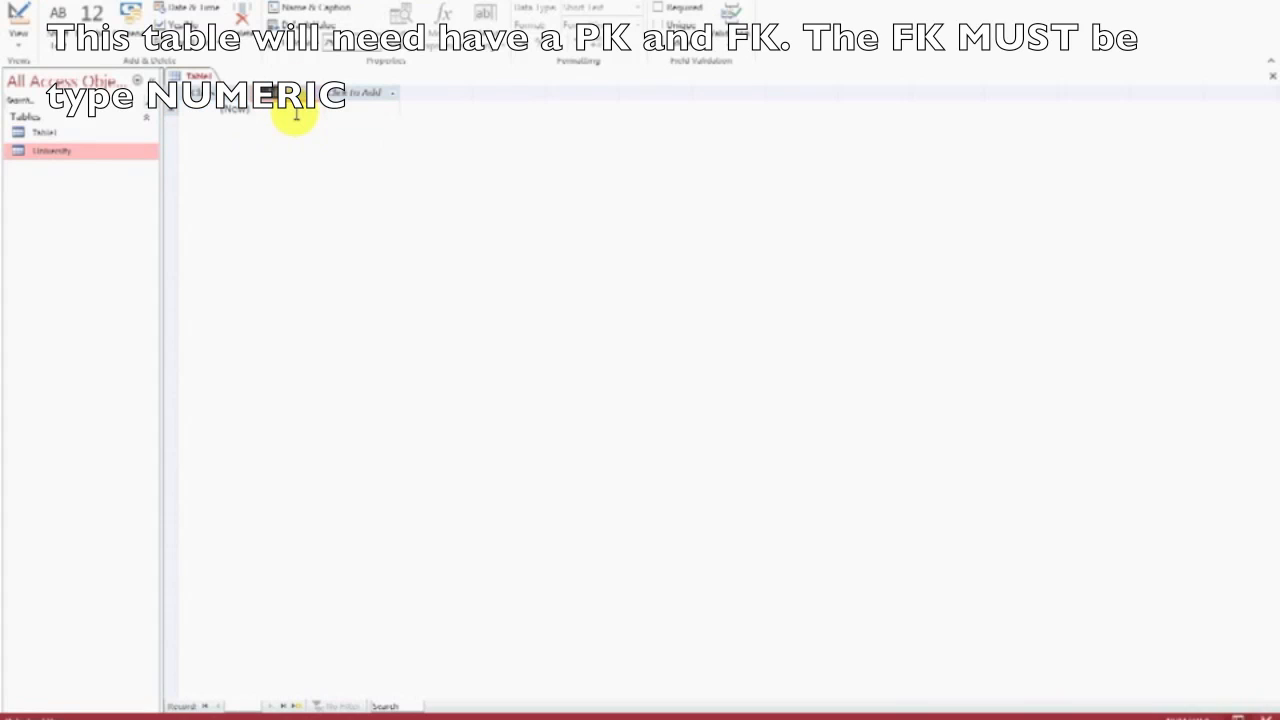
pyautogui.write('Class name')
# Add a Number field named Class Univ ID after the Class name field as the foreign key.
pyautogui.click(352, 93)
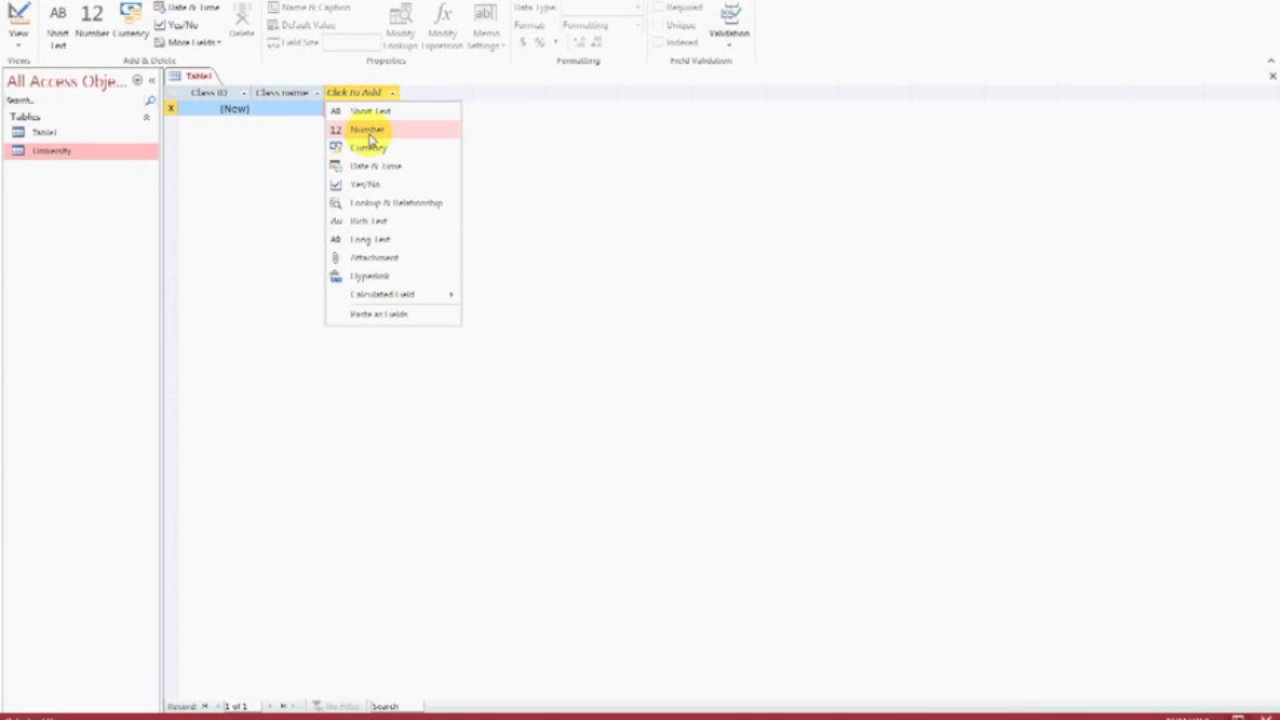
pyautogui.click(368, 132)
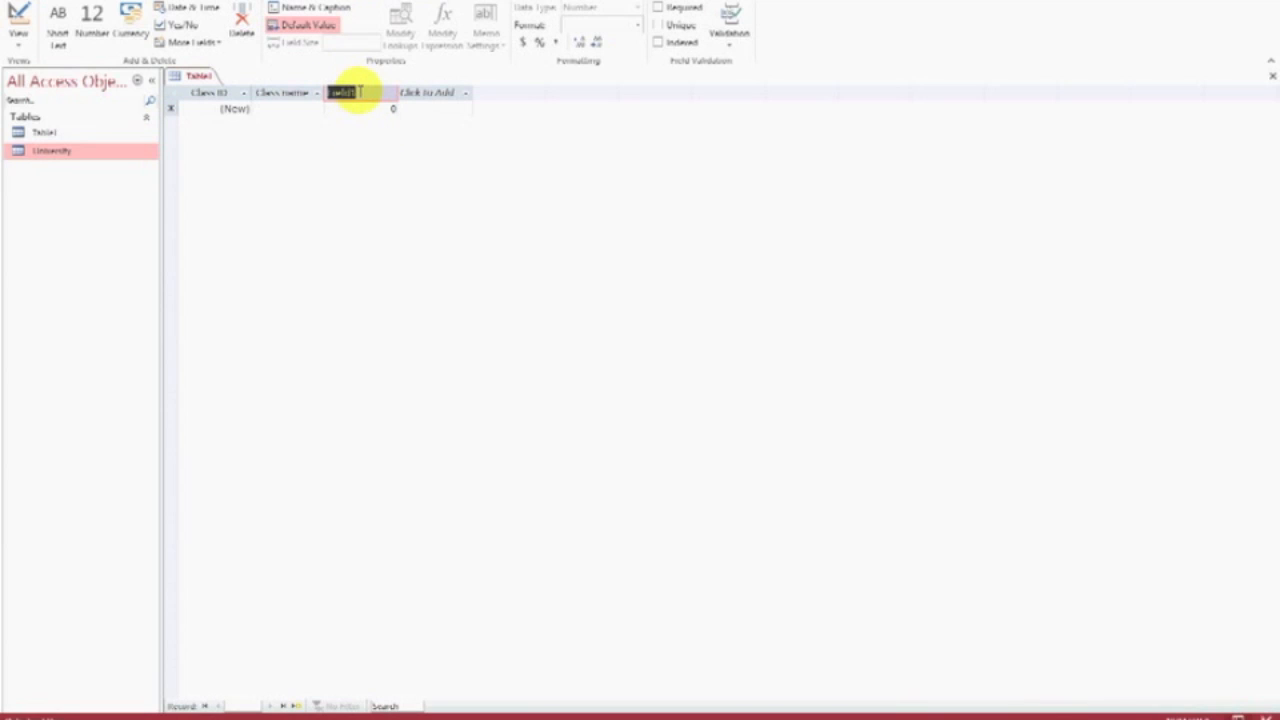
pyautogui.write('Class Date ID')
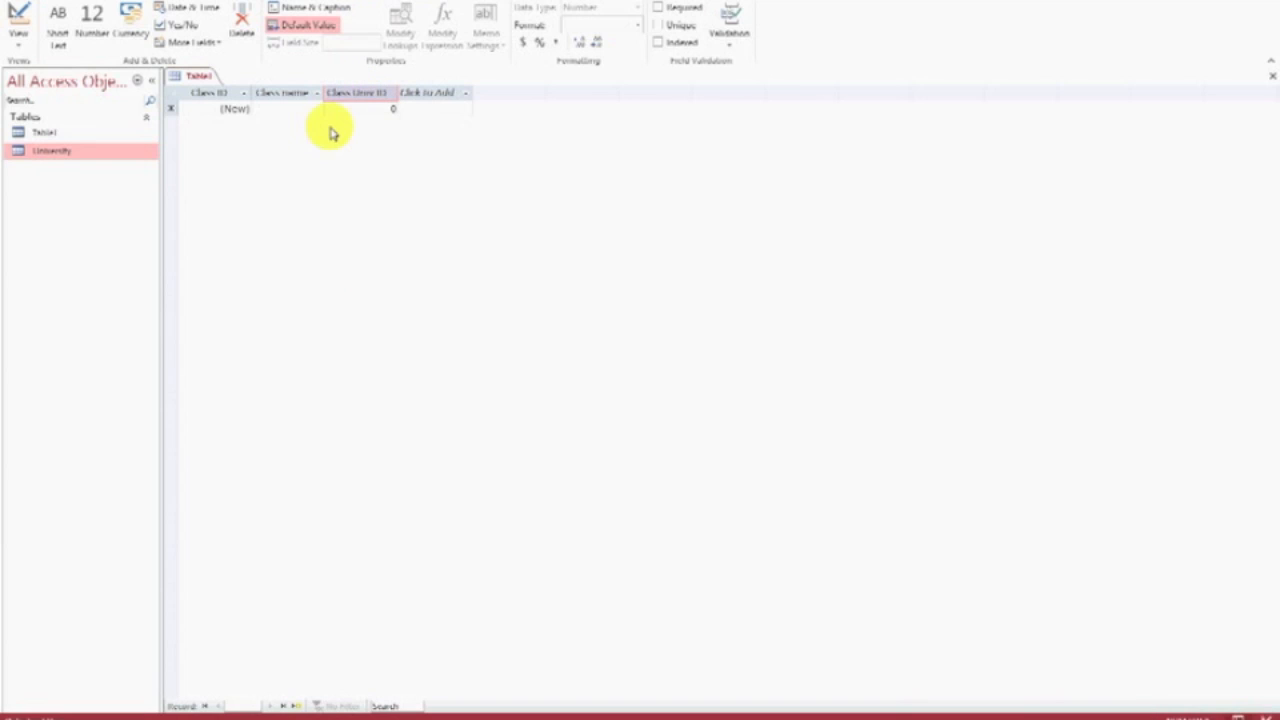
# Switch the new table to Design View, saving it under the name Class.
pyautogui.click(17, 44)
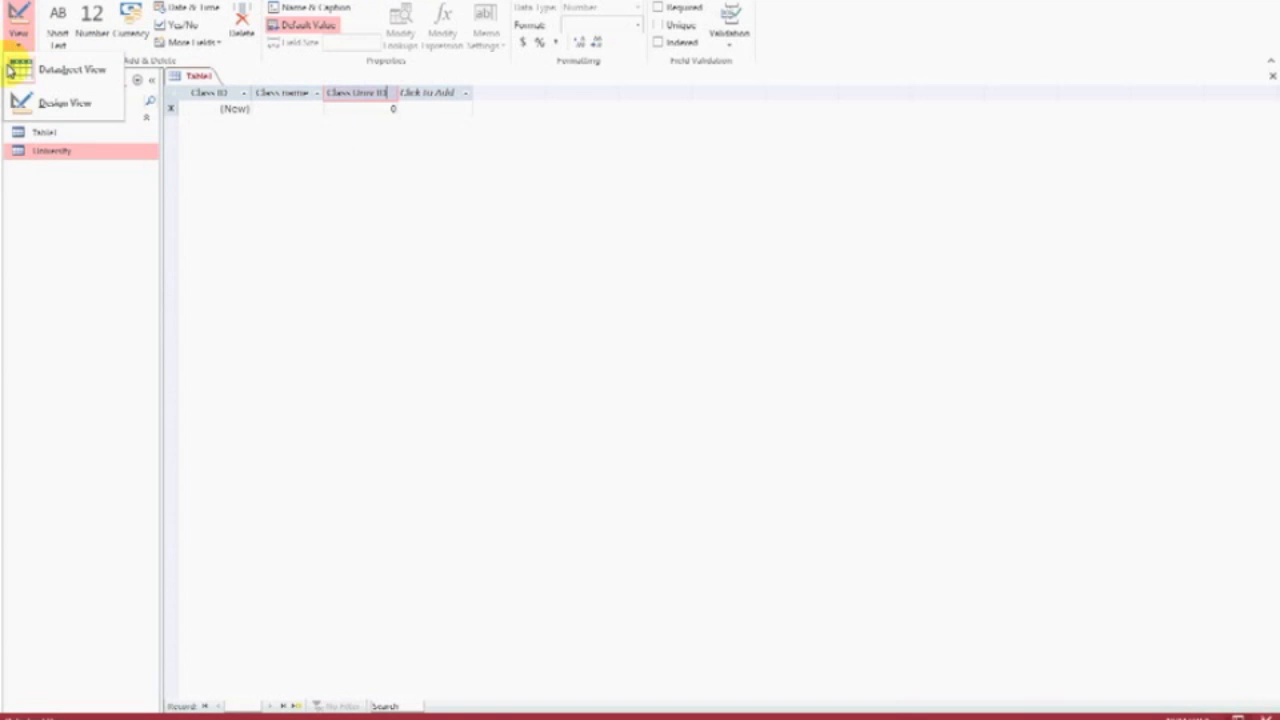
pyautogui.click(64, 106)
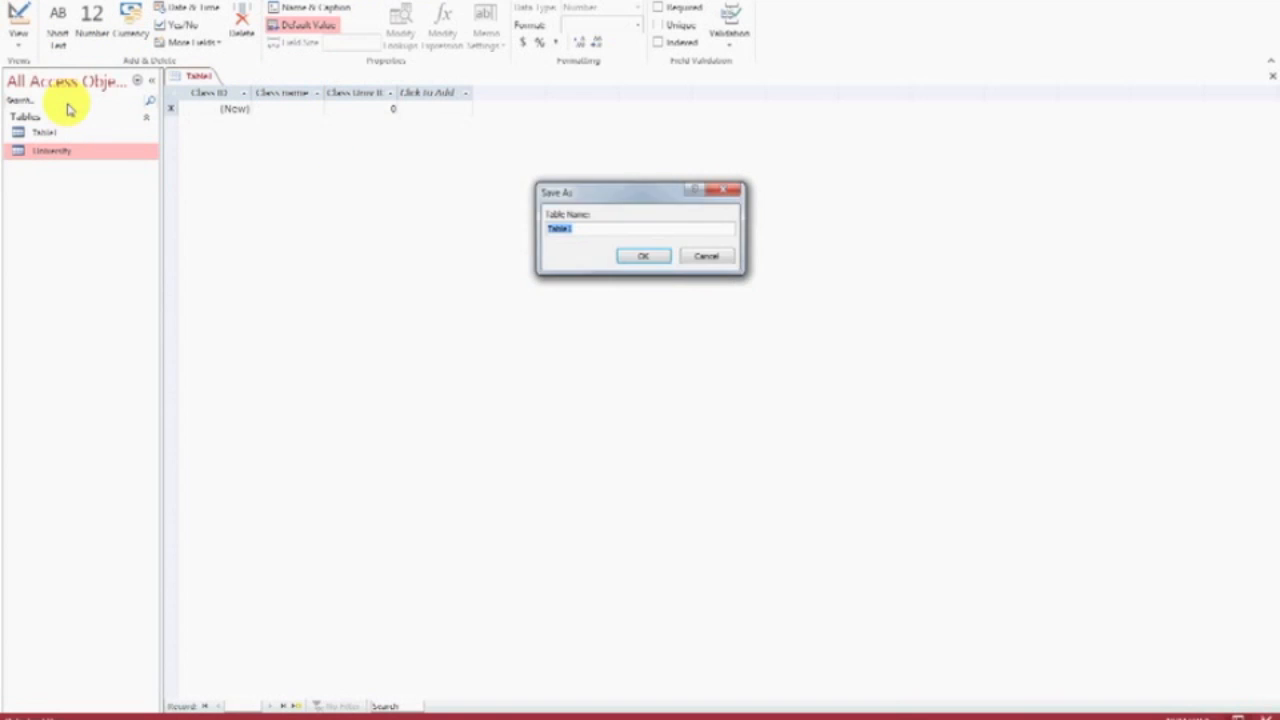
pyautogui.click(586, 232)
pyautogui.moveTo(563, 229); pyautogui.dragTo(494, 221)
pyautogui.press('BackSpace')
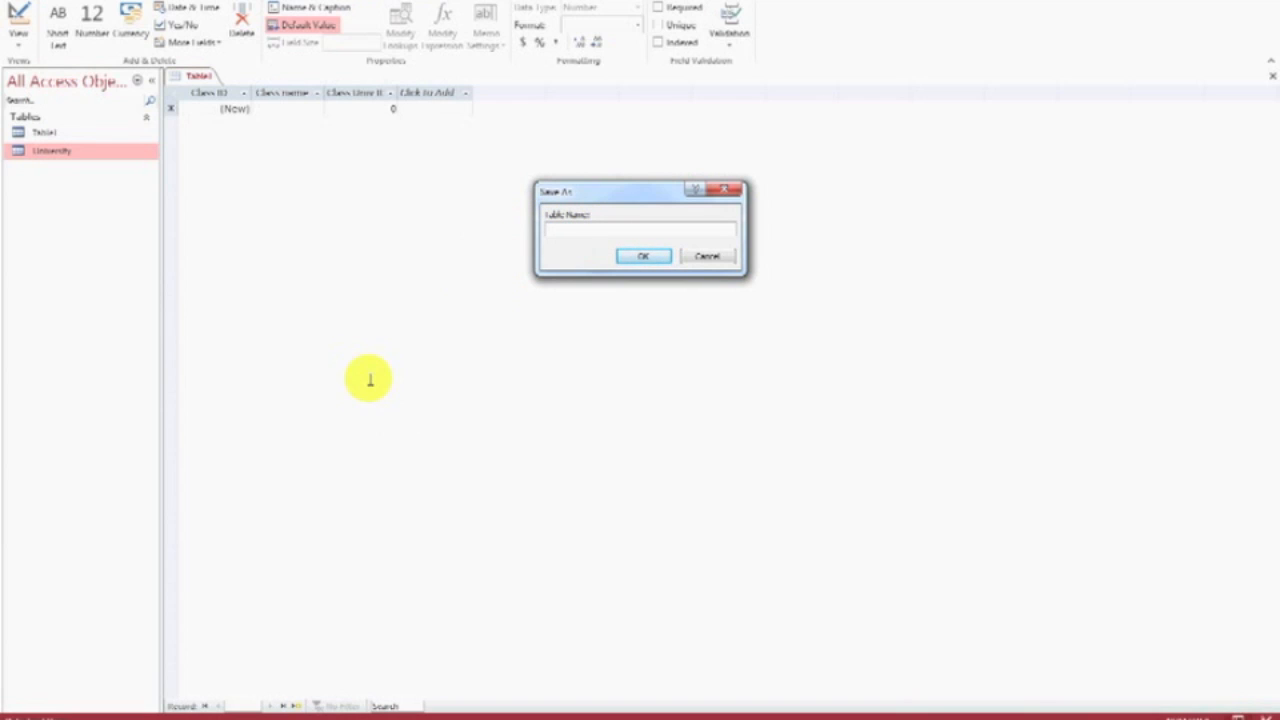
pyautogui.write('Class')
pyautogui.click(640, 256)
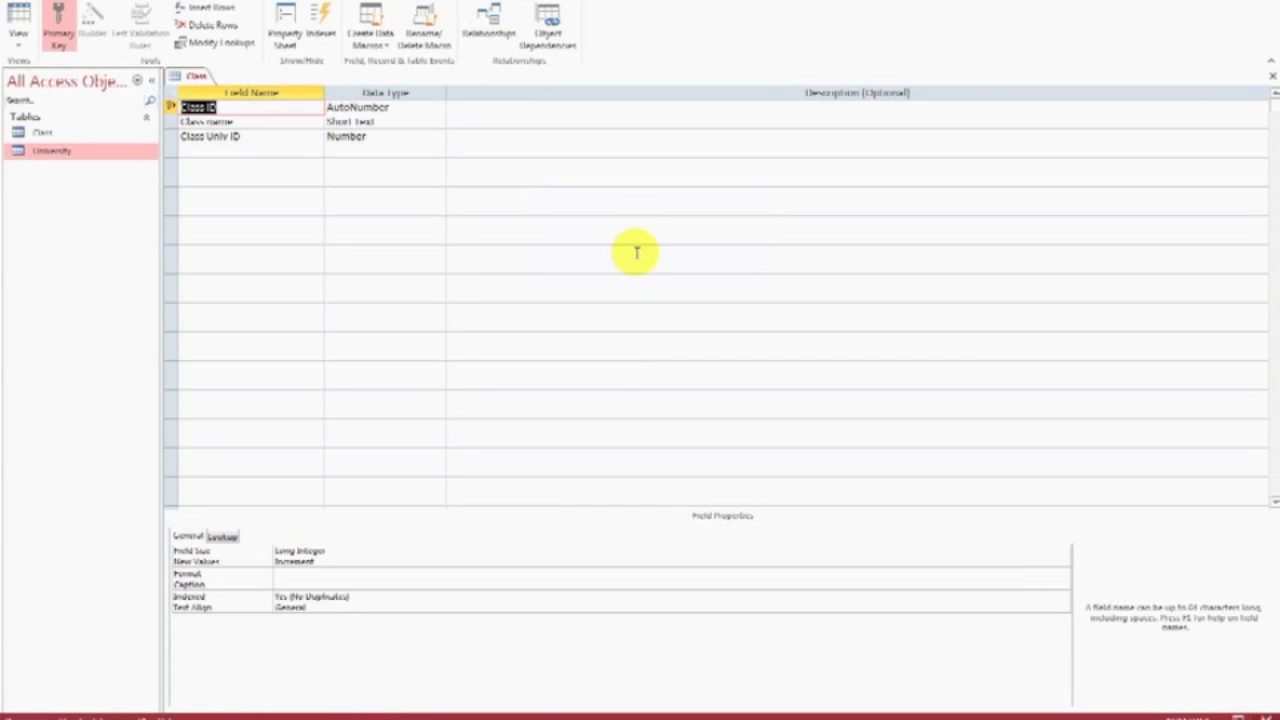
# Set the field size of the Class name field to 40.
pyautogui.click(356, 107)
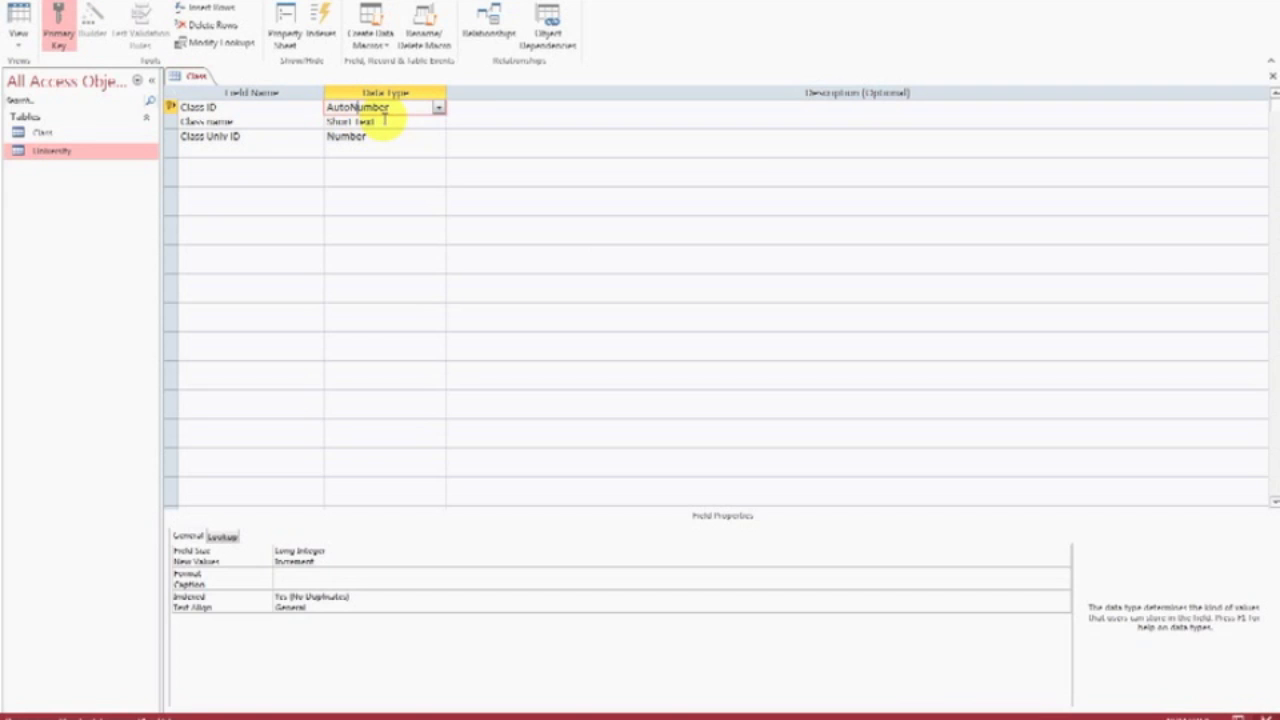
pyautogui.click(384, 120)
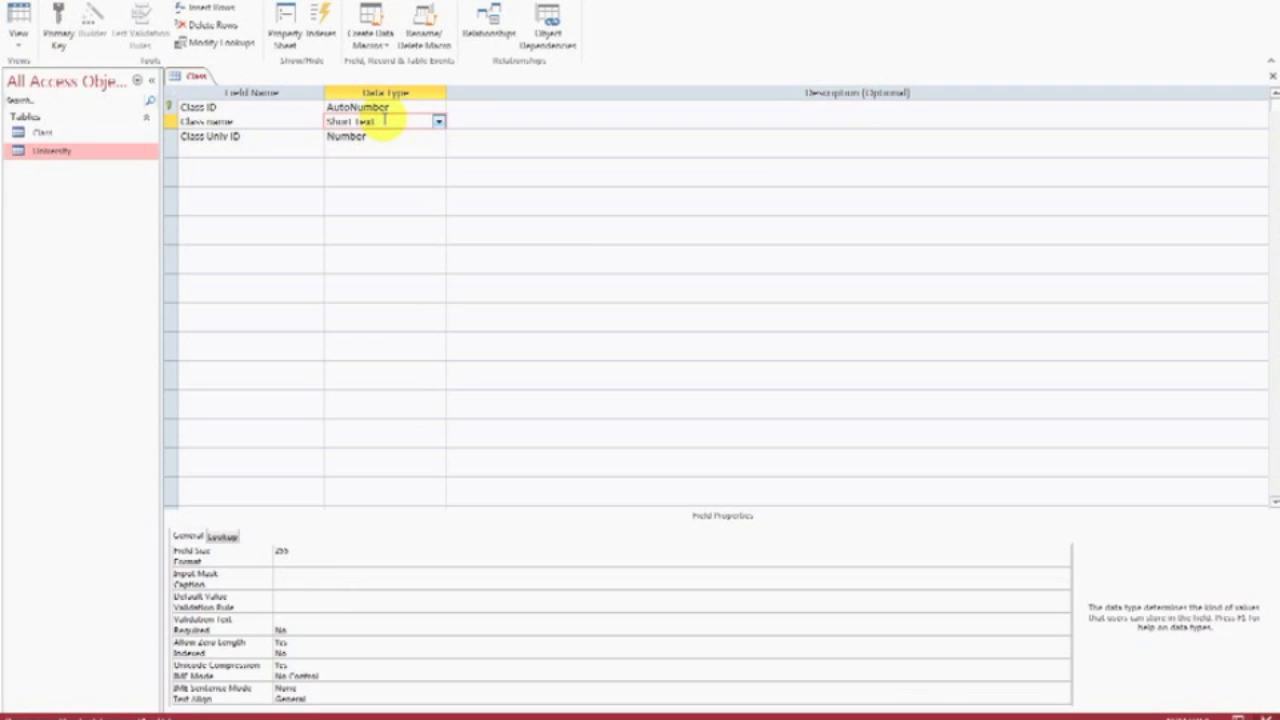
pyautogui.doubleClick(293, 549)
pyautogui.press('BackSpace')
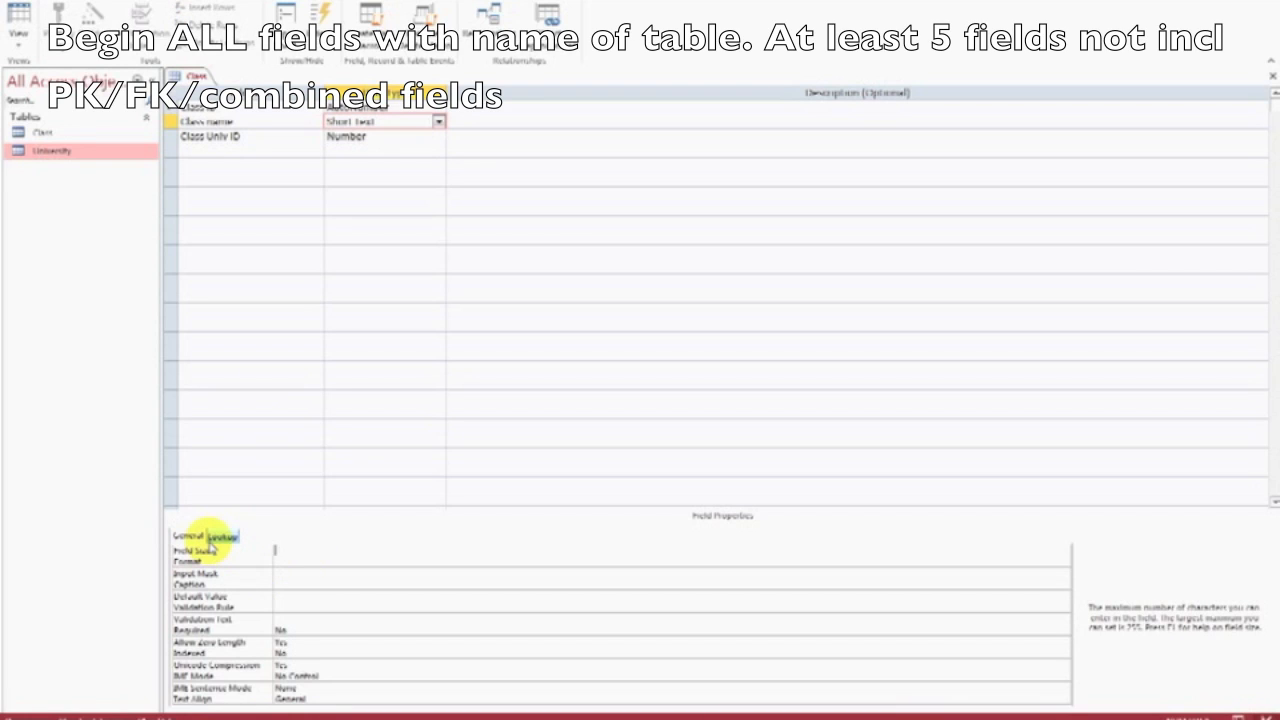
pyautogui.write('40')
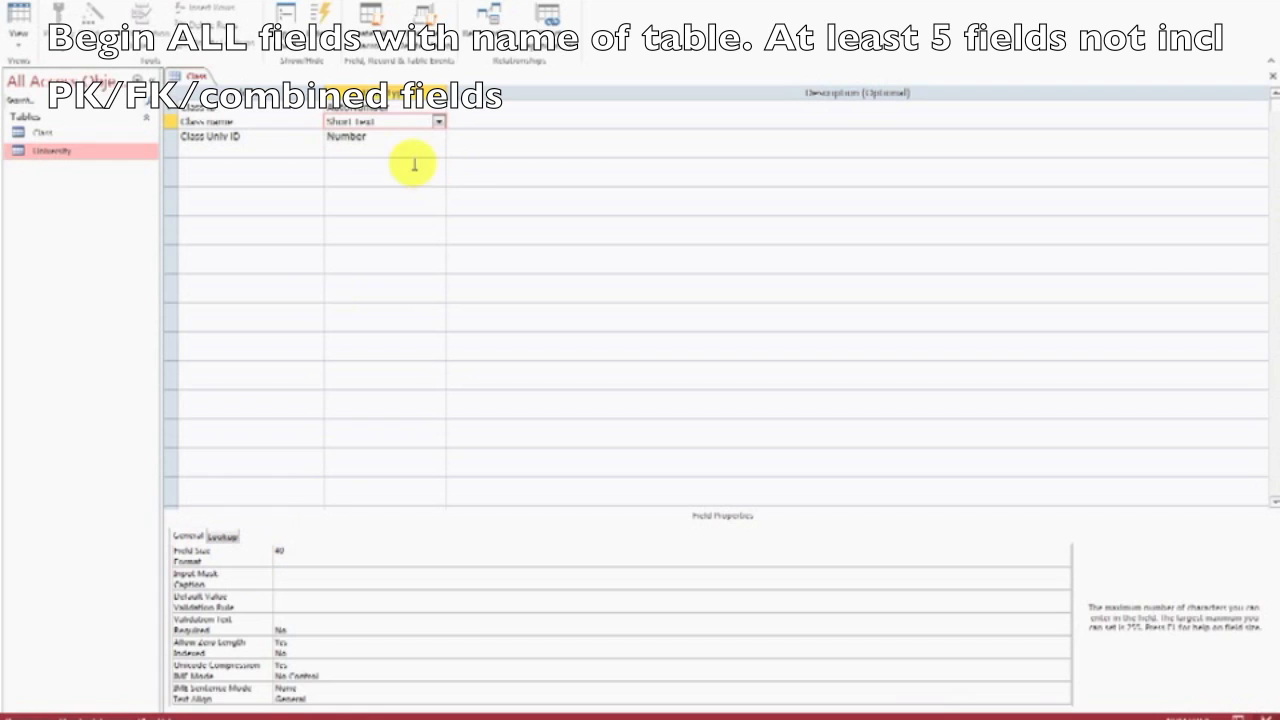
# Check the Class Univ ID field's properties, then save and close the Class table.
pyautogui.click(395, 133)
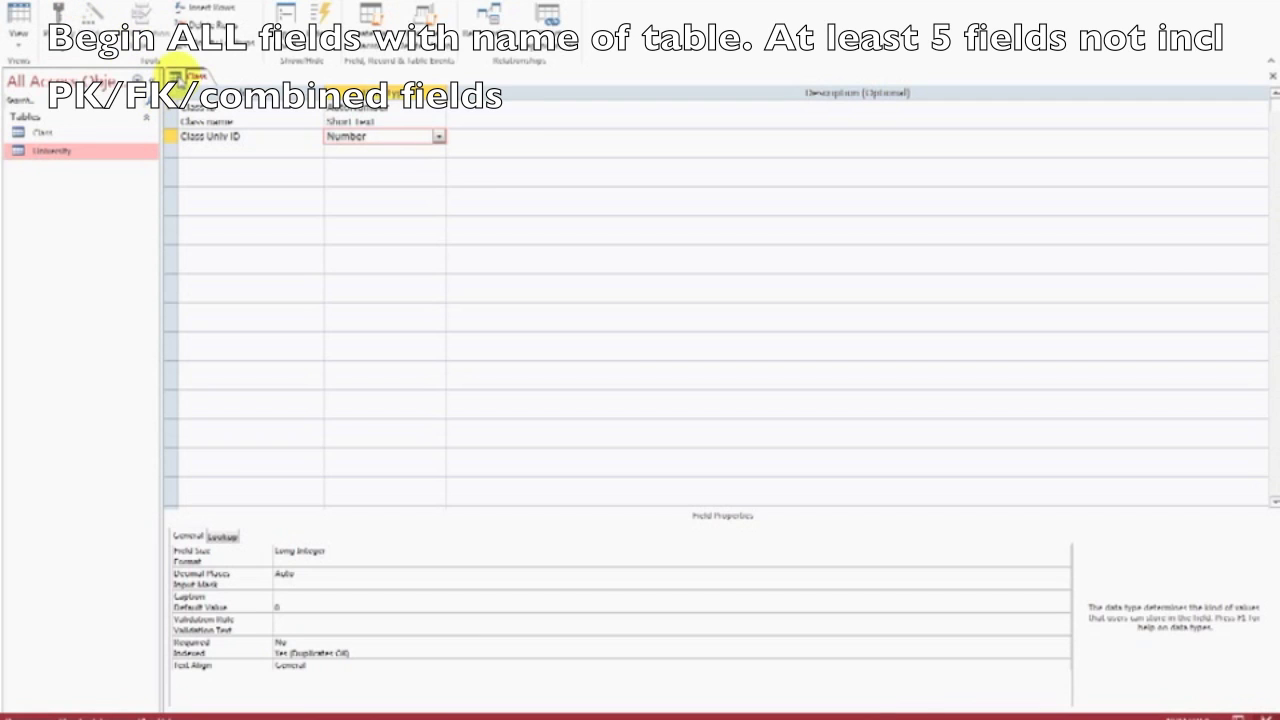
pyautogui.rightClick(185, 76)
pyautogui.click(206, 86)
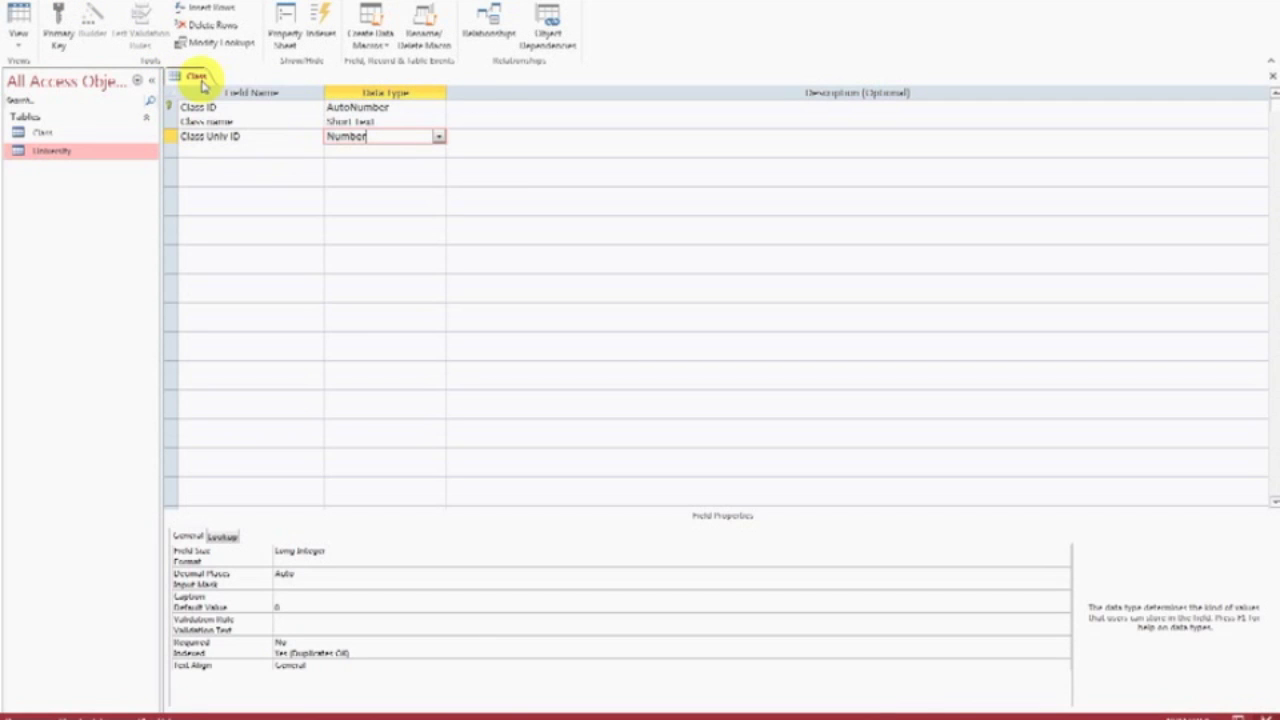
pyautogui.rightClick(197, 79)
pyautogui.click(245, 105)
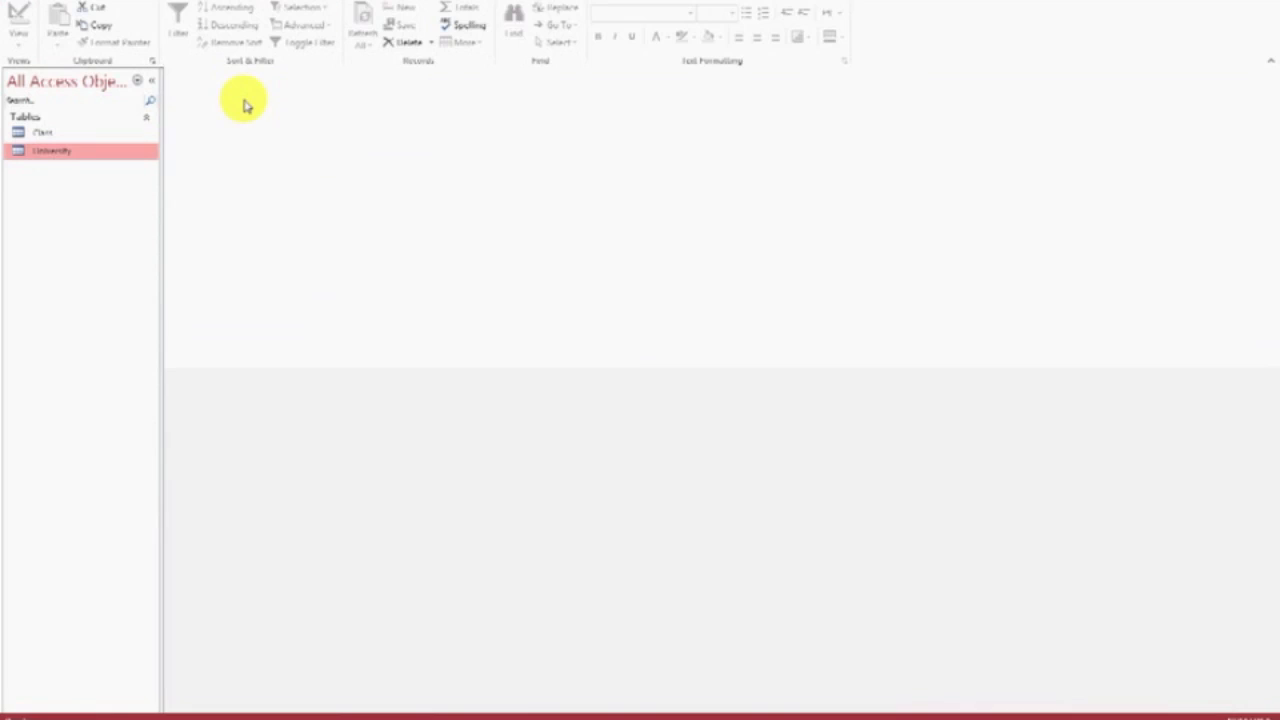
# Create a new table and rename its ID field to Stu ID.
pyautogui.click(127, 1)
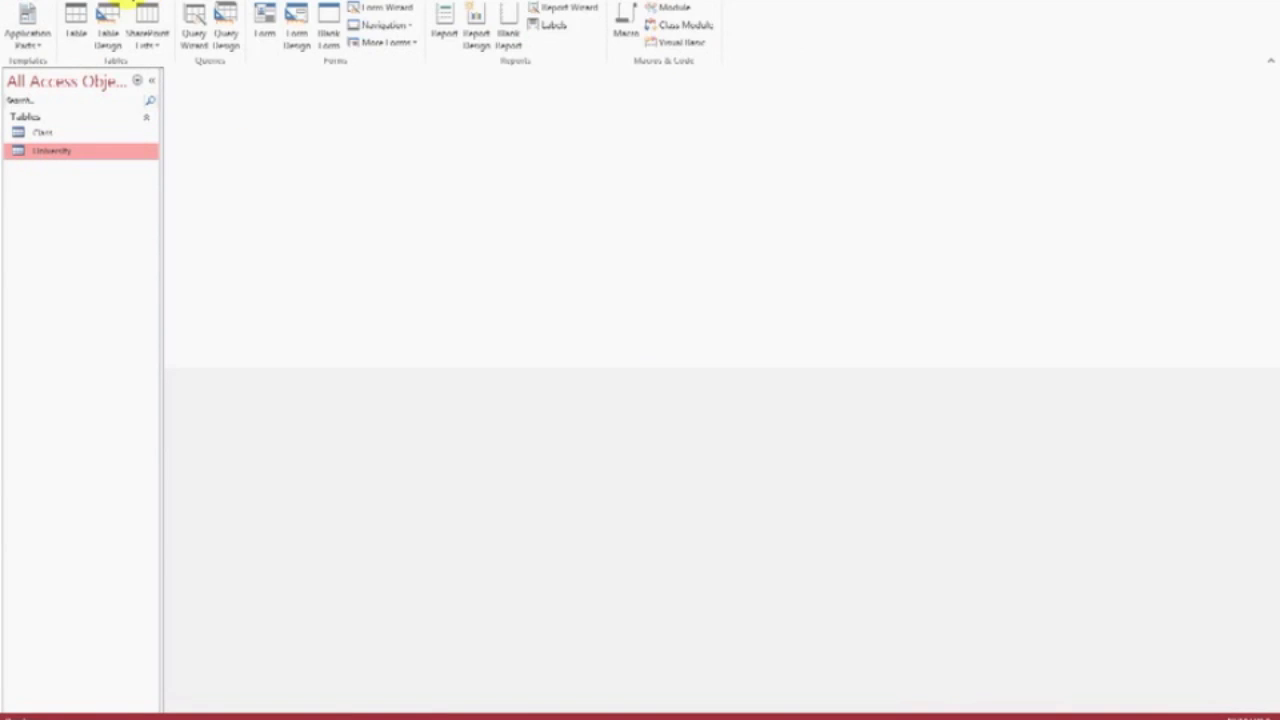
pyautogui.click(70, 14)
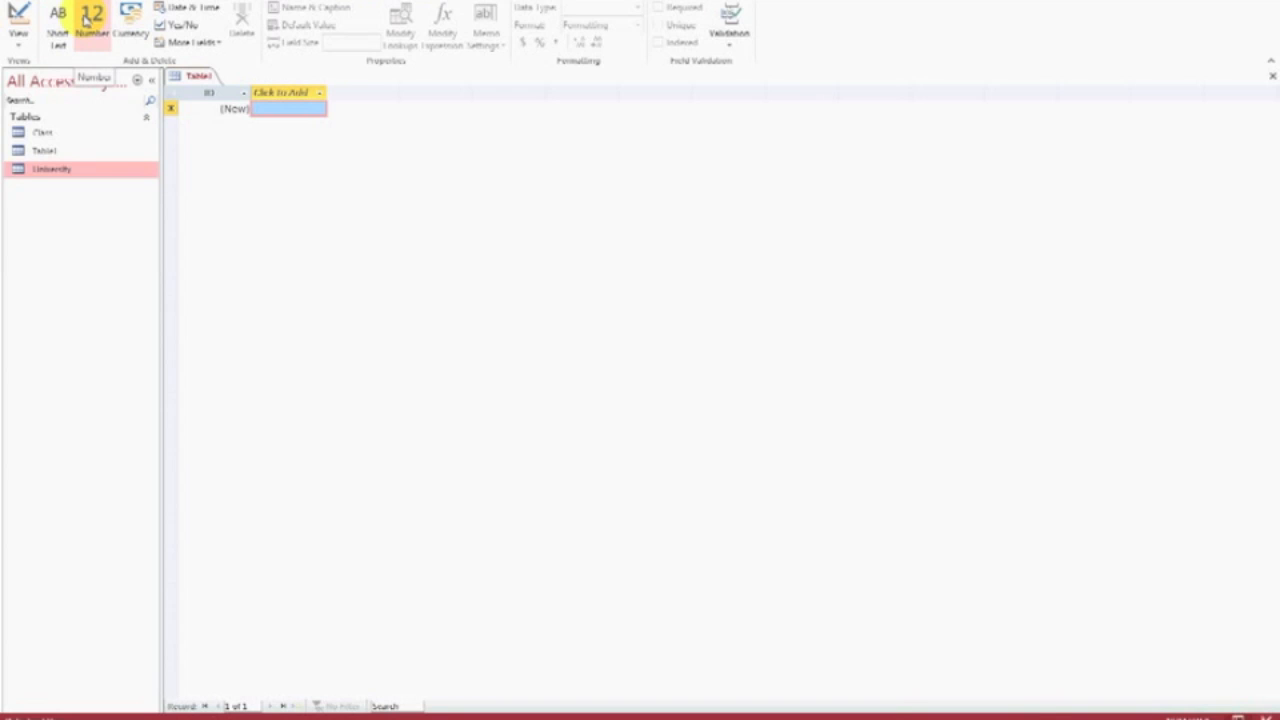
pyautogui.click(212, 92)
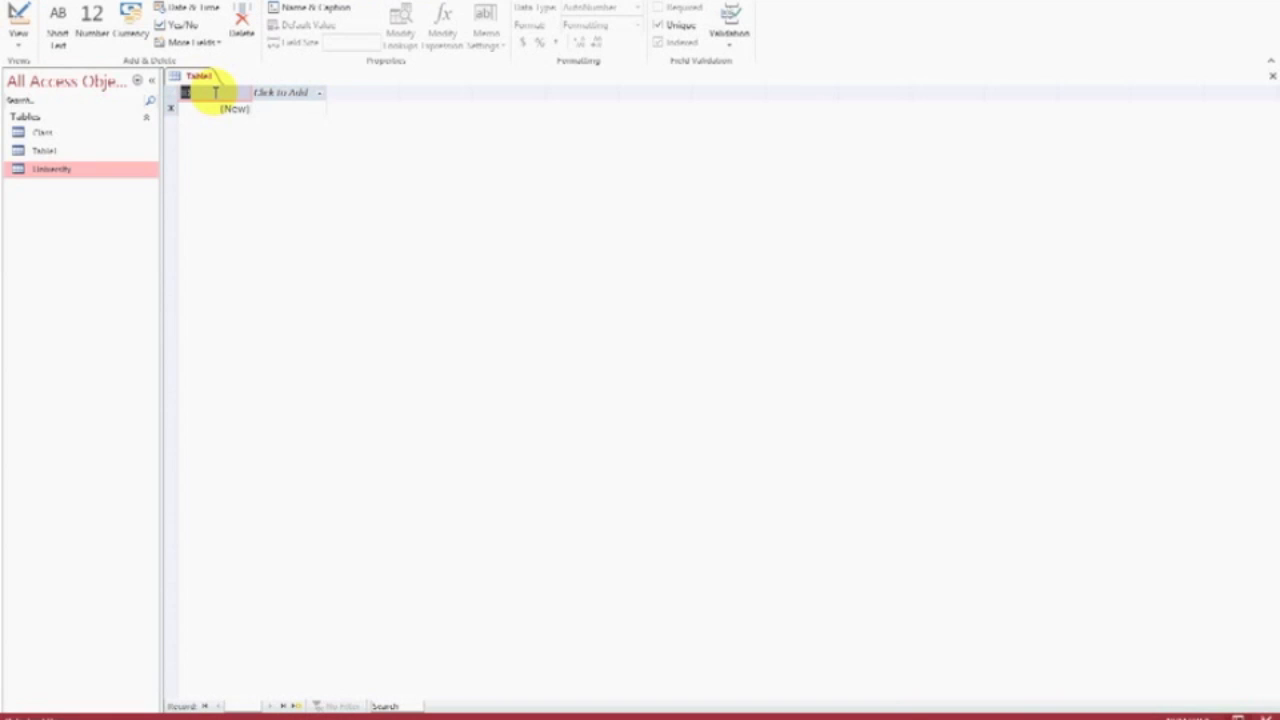
pyautogui.write('S')
pyautogui.write('t')
pyautogui.write('u')
pyautogui.write('de')
# Add a Short Text field named Stu Last name after the Stu ID field.
pyautogui.click(298, 93)
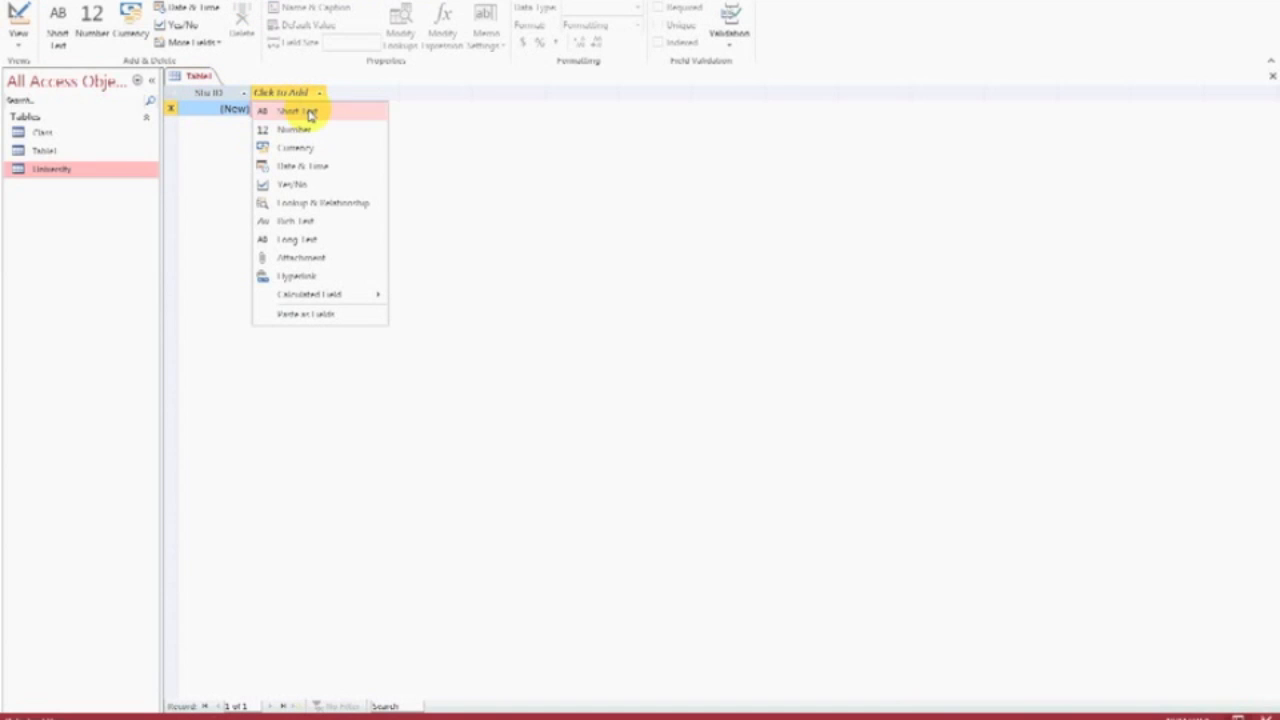
pyautogui.click(305, 112)
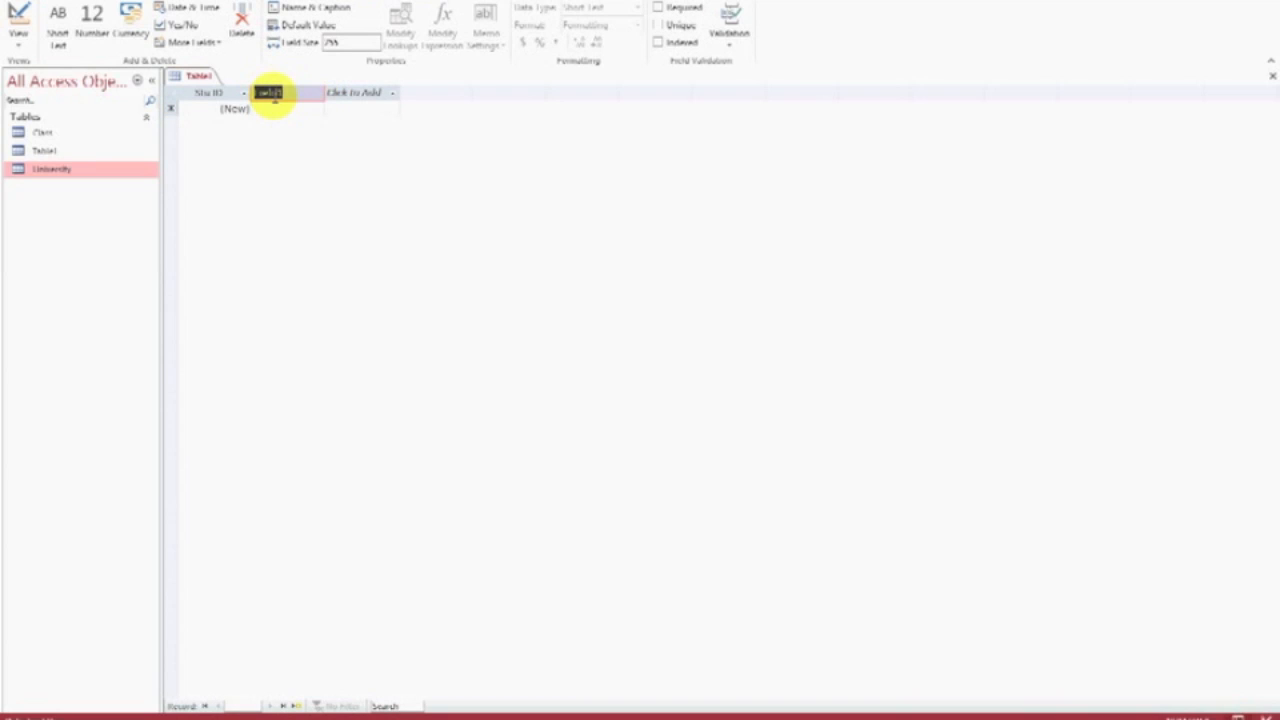
pyautogui.write('Stu')
pyautogui.write(' Ins')
pyautogui.write('t Na')
pyautogui.write('me')
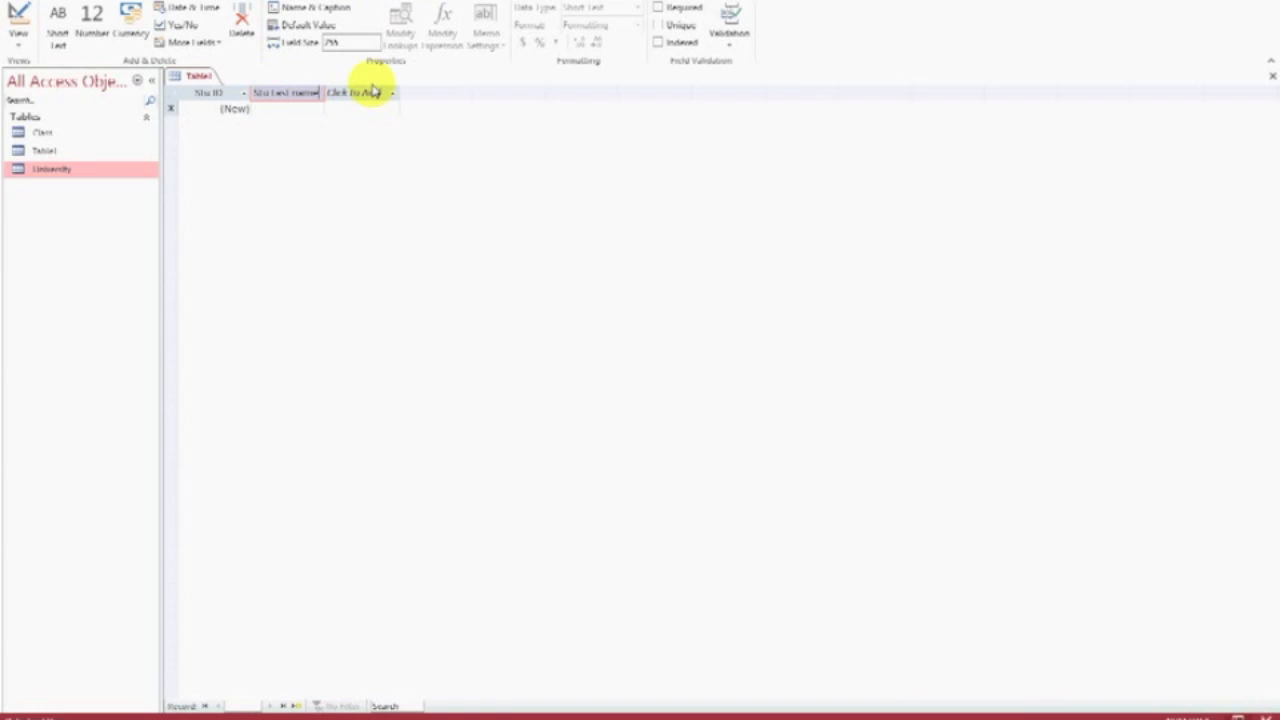
# Add a Short Text field named Stu First name after the last name field.
pyautogui.click(392, 93)
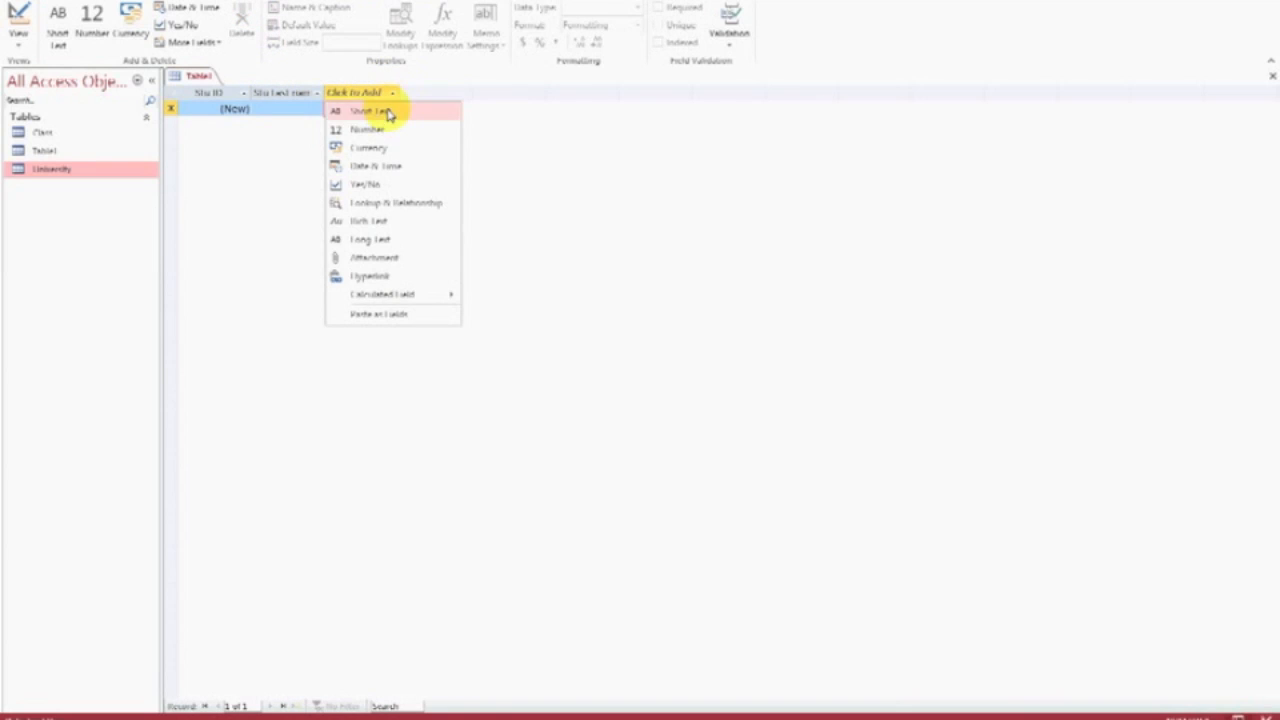
pyautogui.click(386, 111)
pyautogui.write('S')
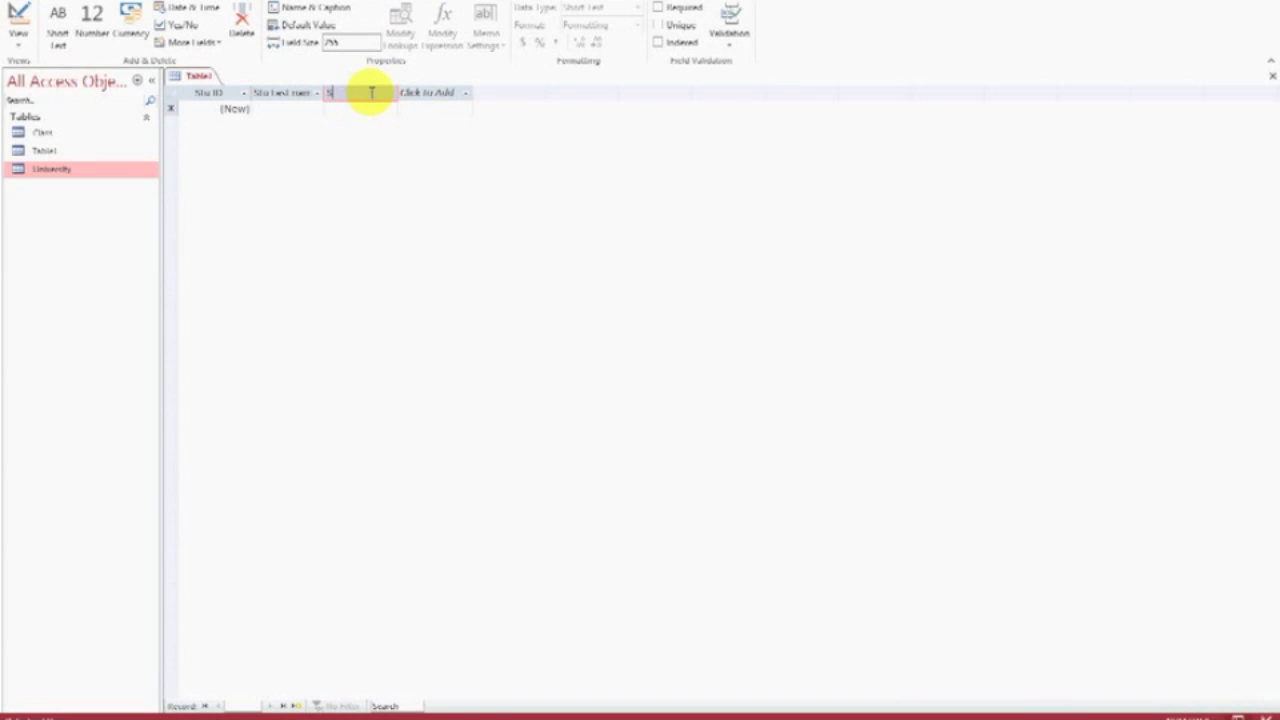
pyautogui.write('tu First Name')
pyautogui.press('Return')
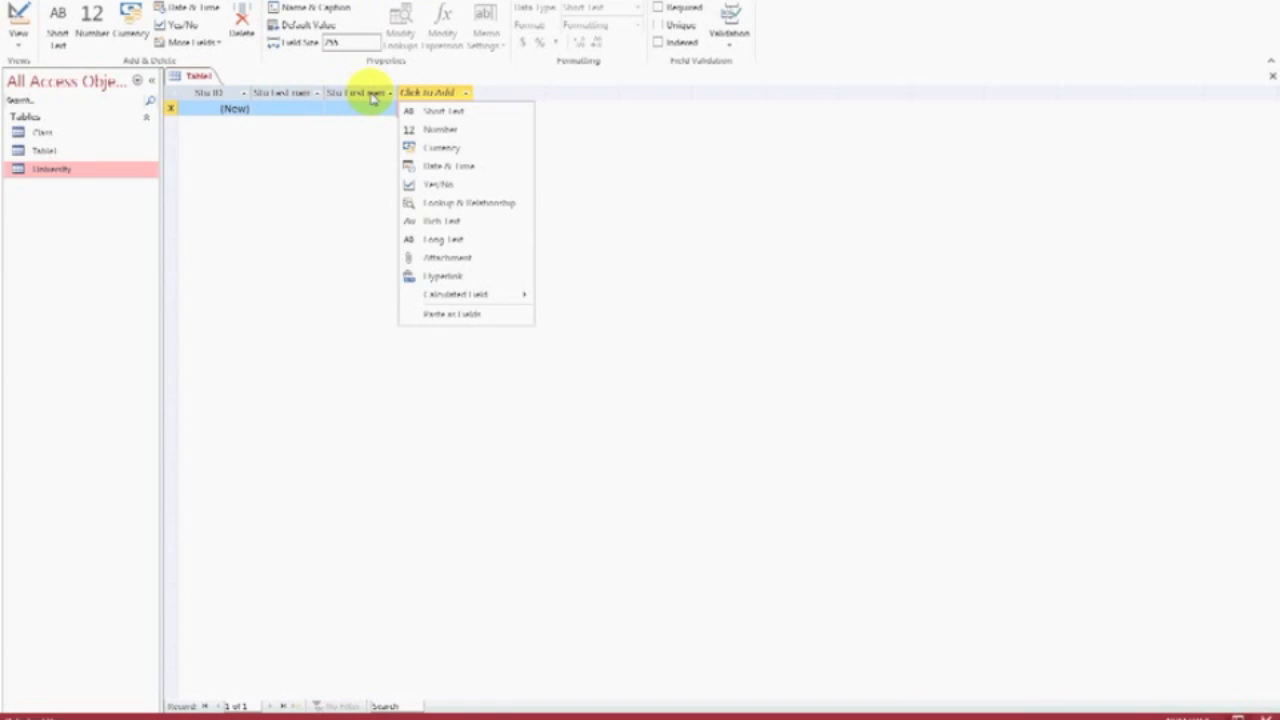
pyautogui.click(357, 257)
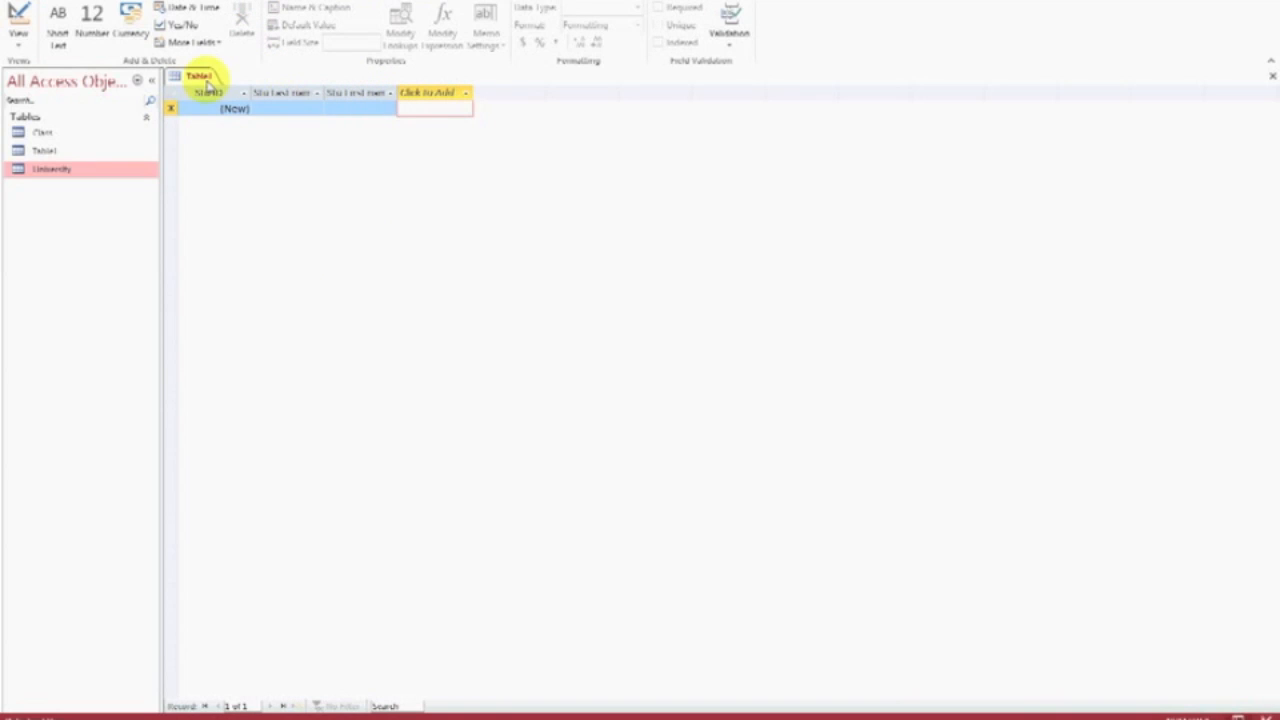
# Switch the new table to Design View, saving it under the name Student.
pyautogui.rightClick(201, 80)
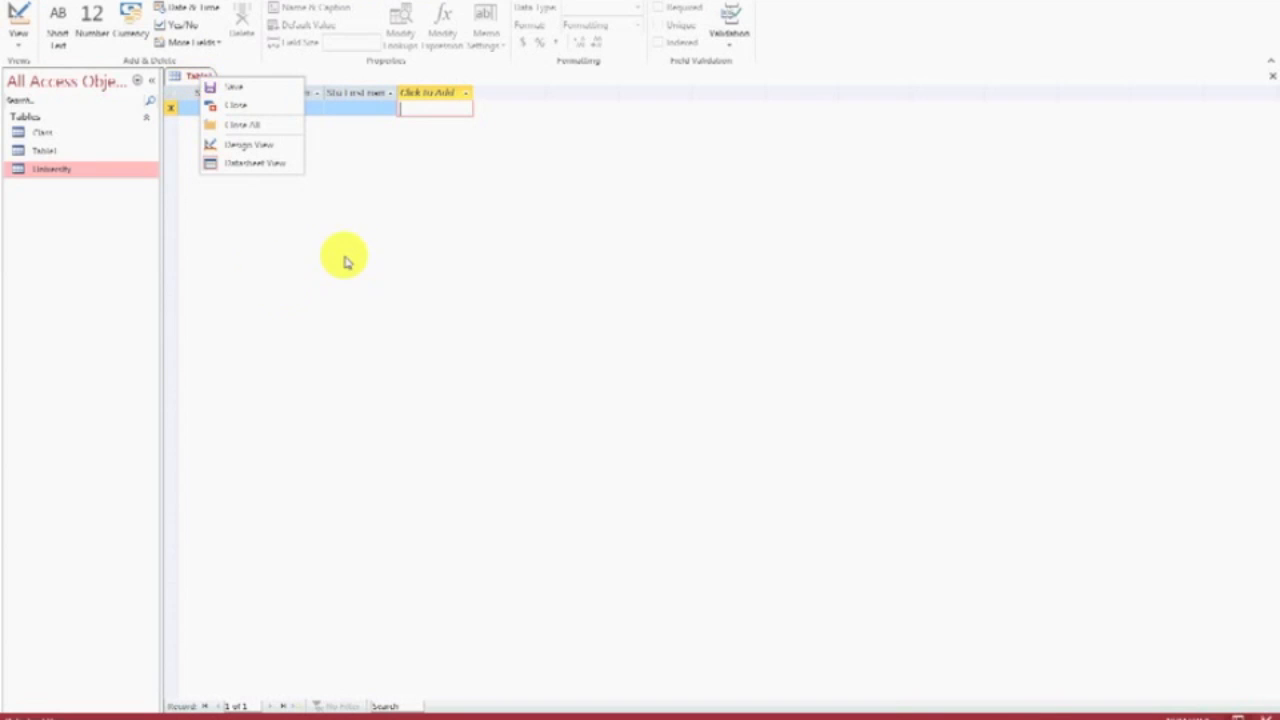
pyautogui.click(271, 274)
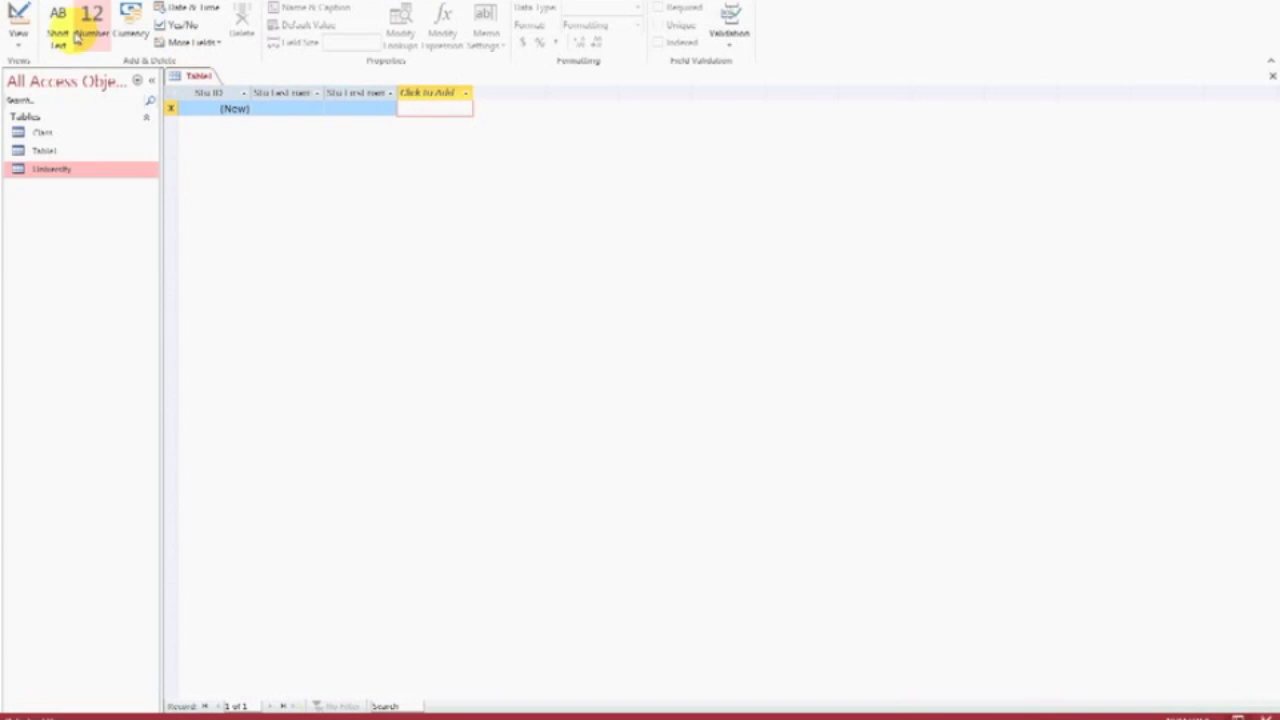
pyautogui.click(20, 42)
pyautogui.click(58, 104)
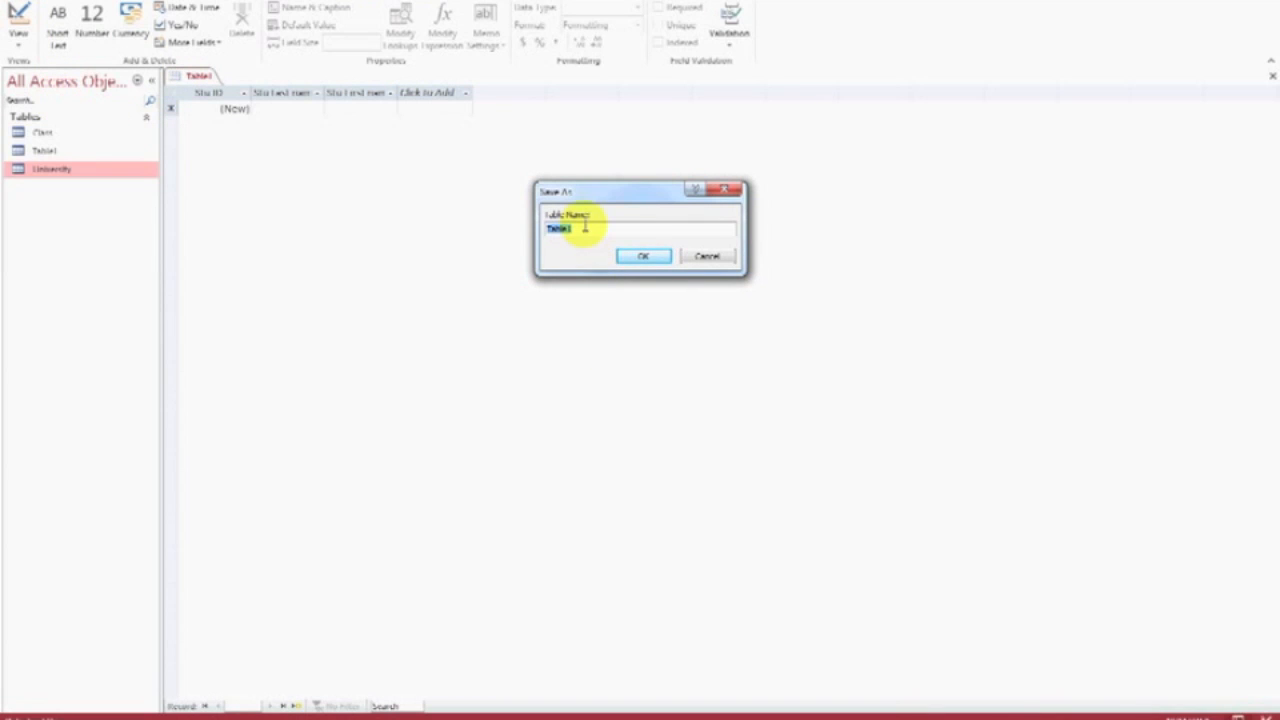
pyautogui.press('BackSpace')
pyautogui.write('S')
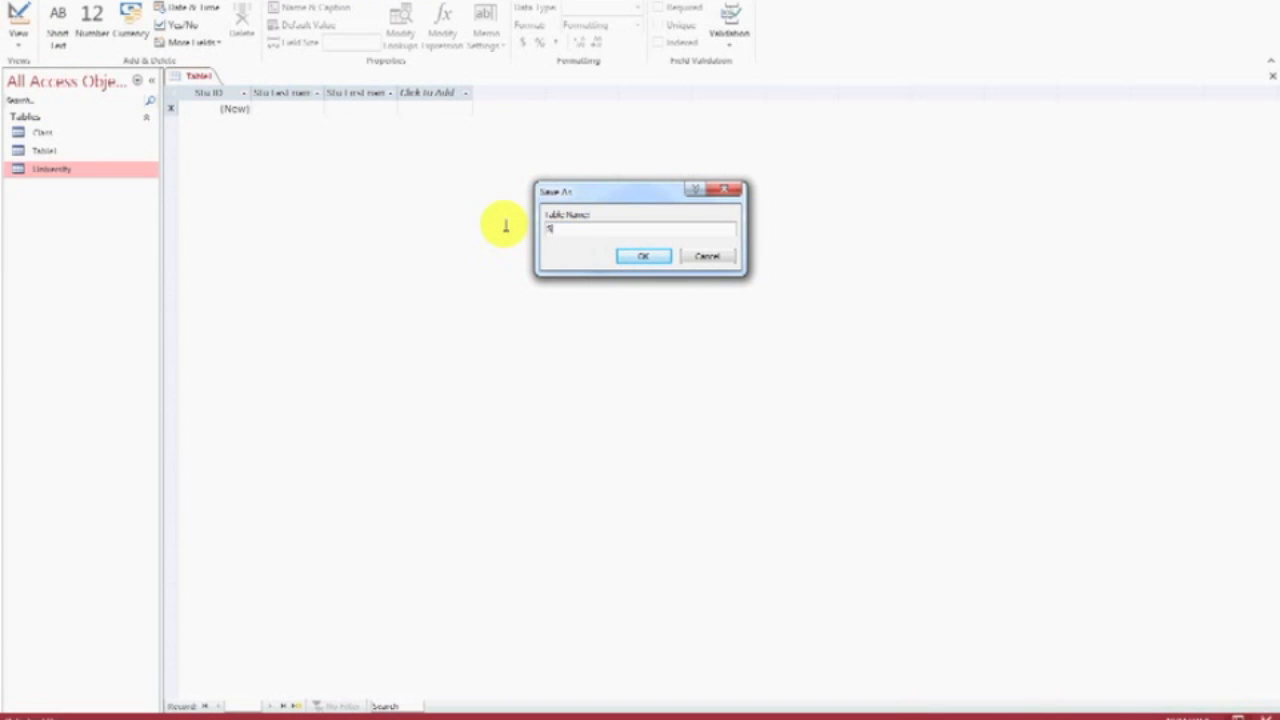
pyautogui.write('tudent')
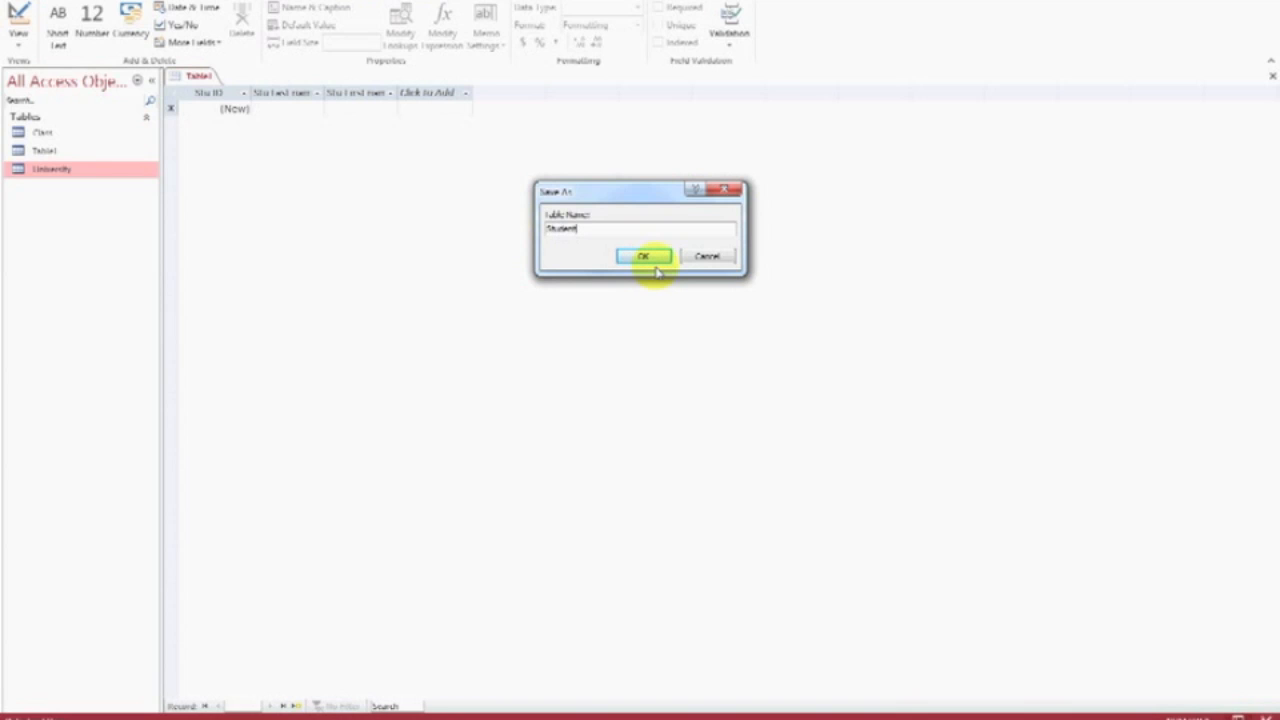
pyautogui.click(645, 257)
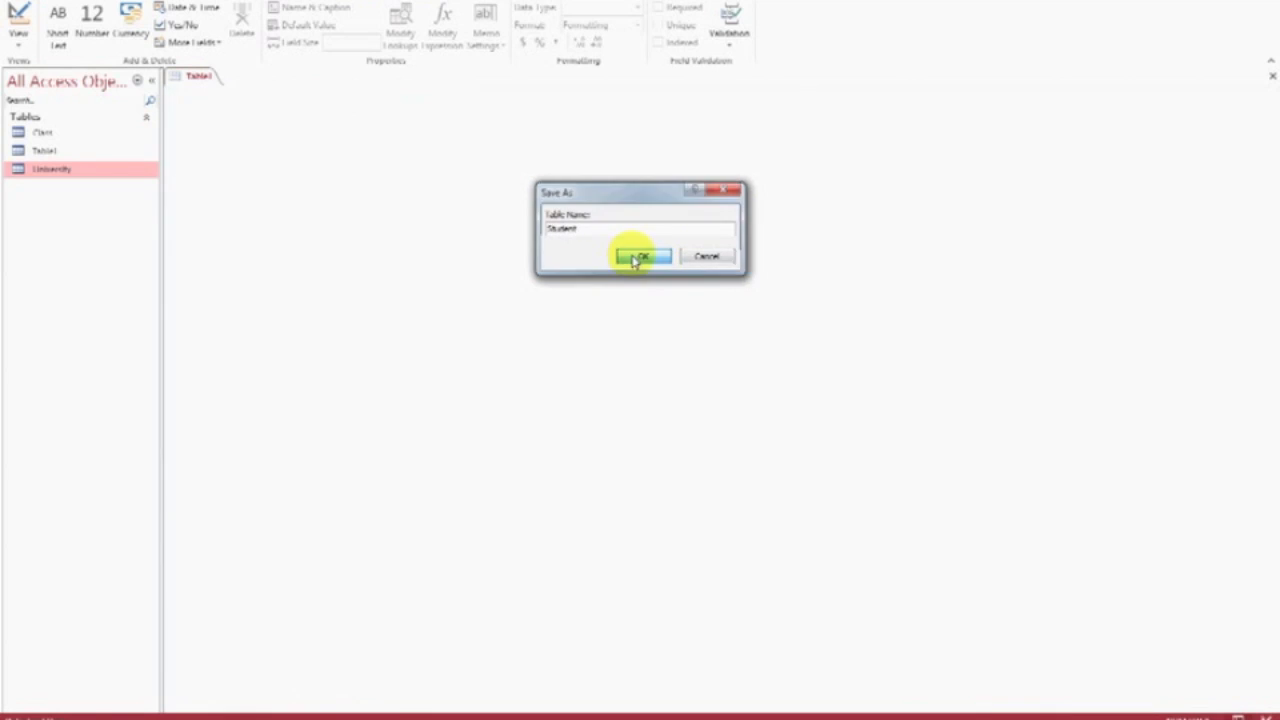
# Set the field size of the Stu Last name field to 40.
pyautogui.click(345, 107)
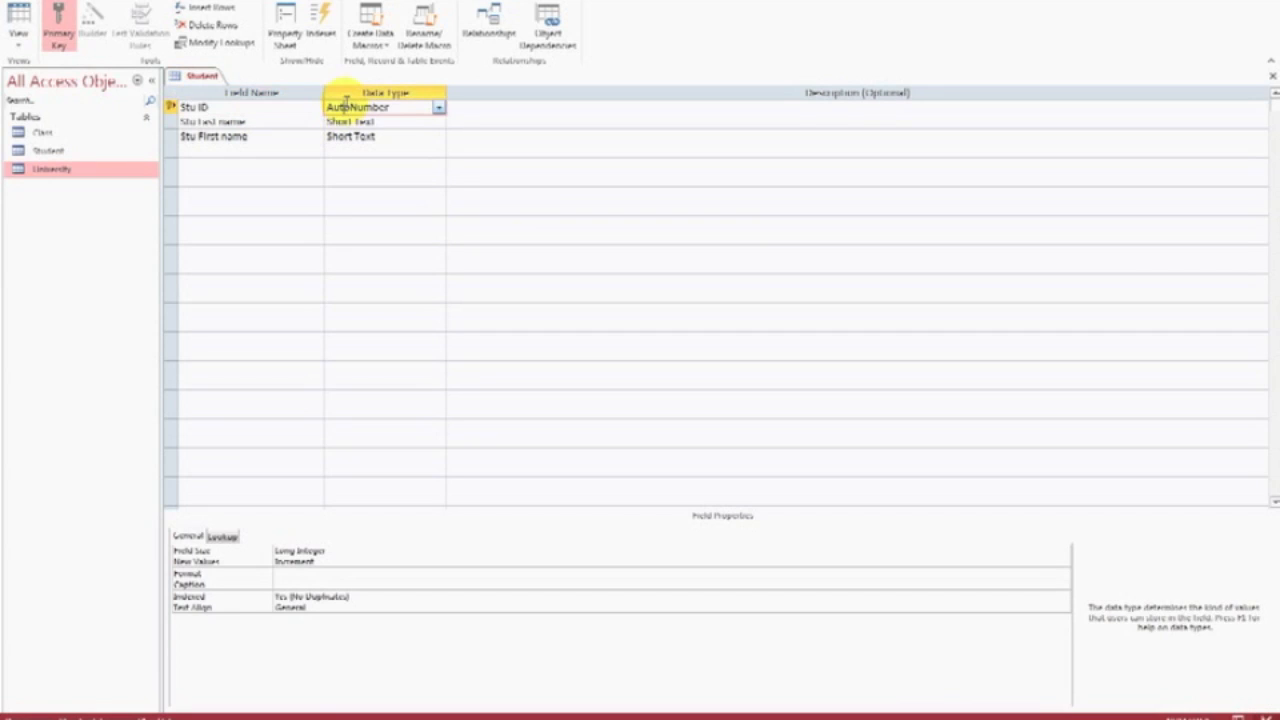
pyautogui.click(405, 121)
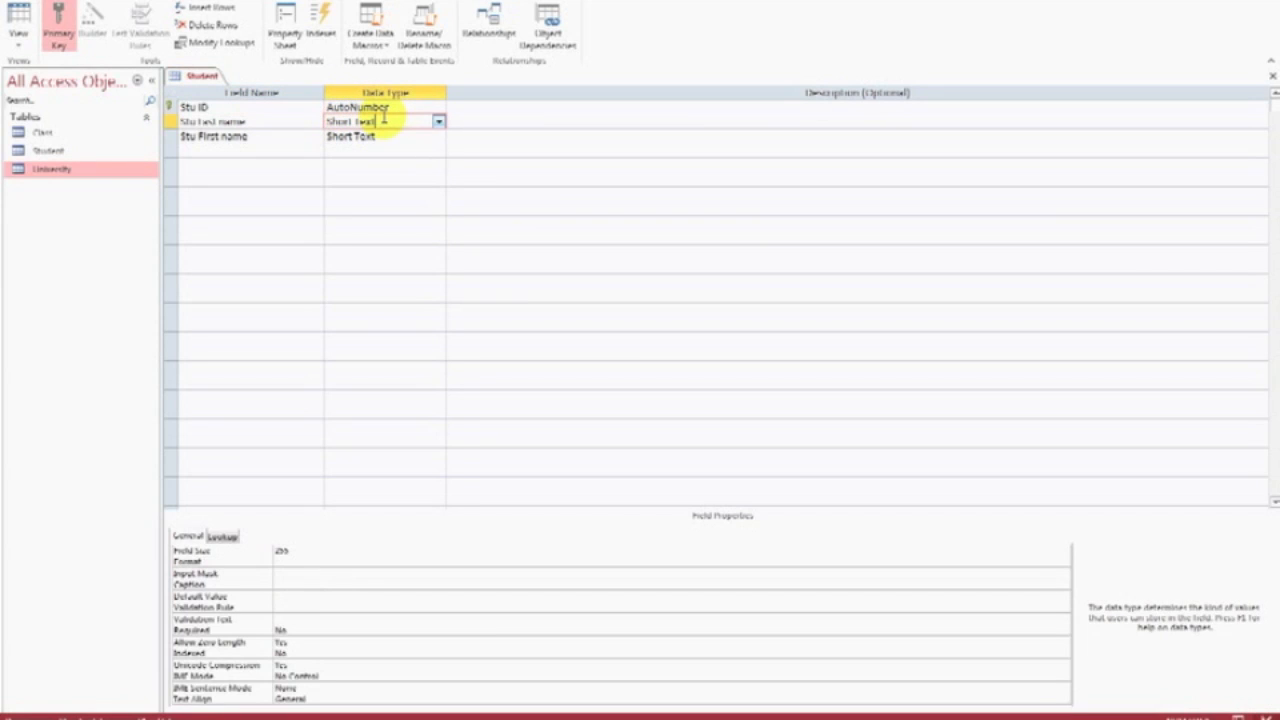
pyautogui.click(437, 122)
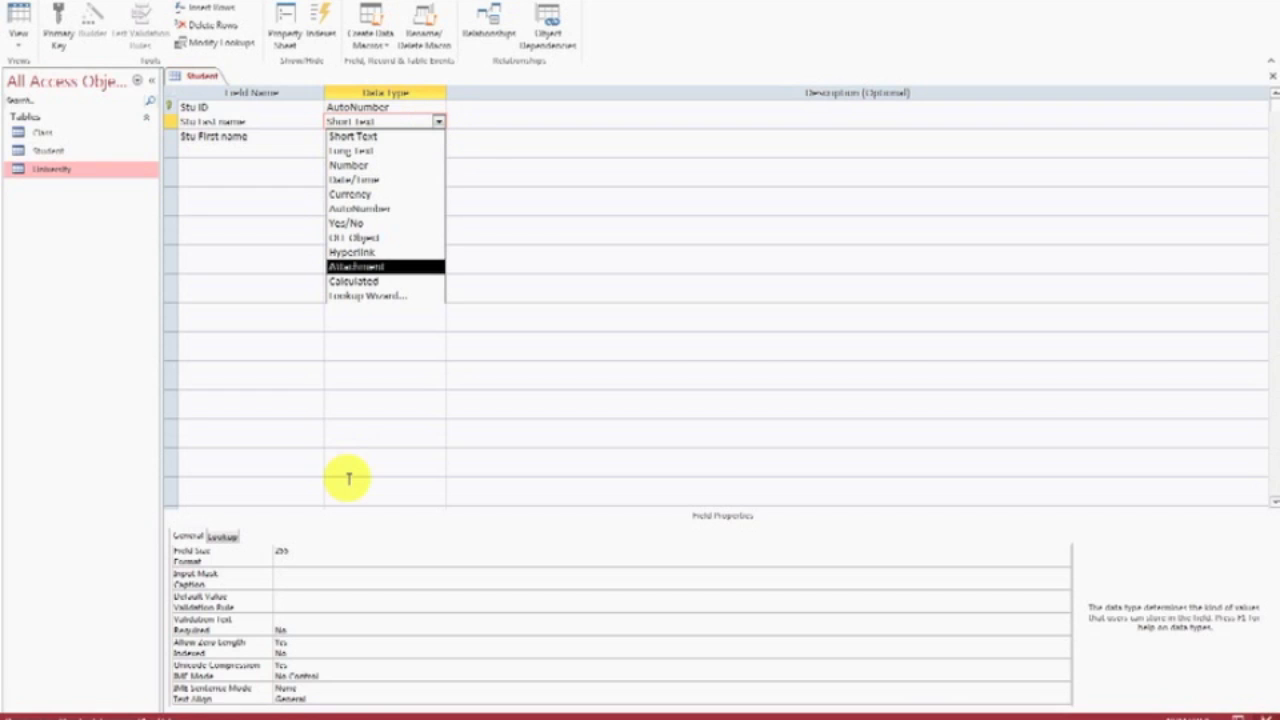
pyautogui.click(308, 550)
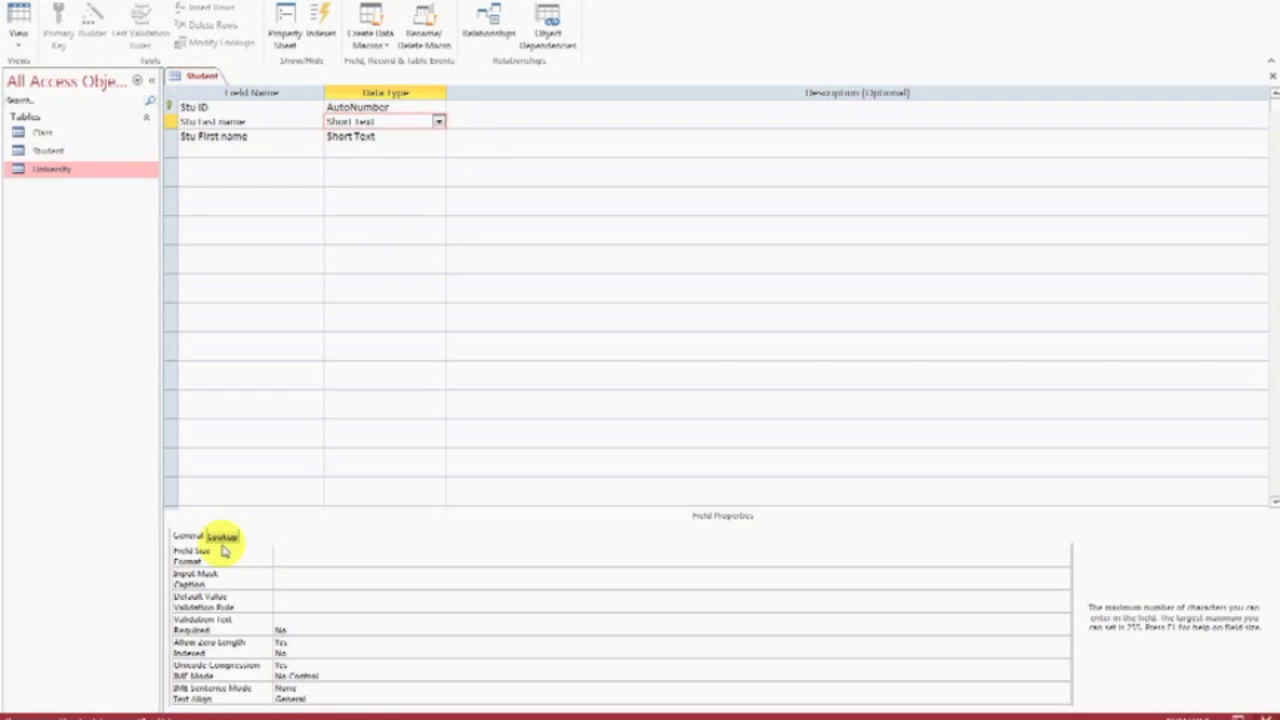
pyautogui.write('40')
pyautogui.press('Return')
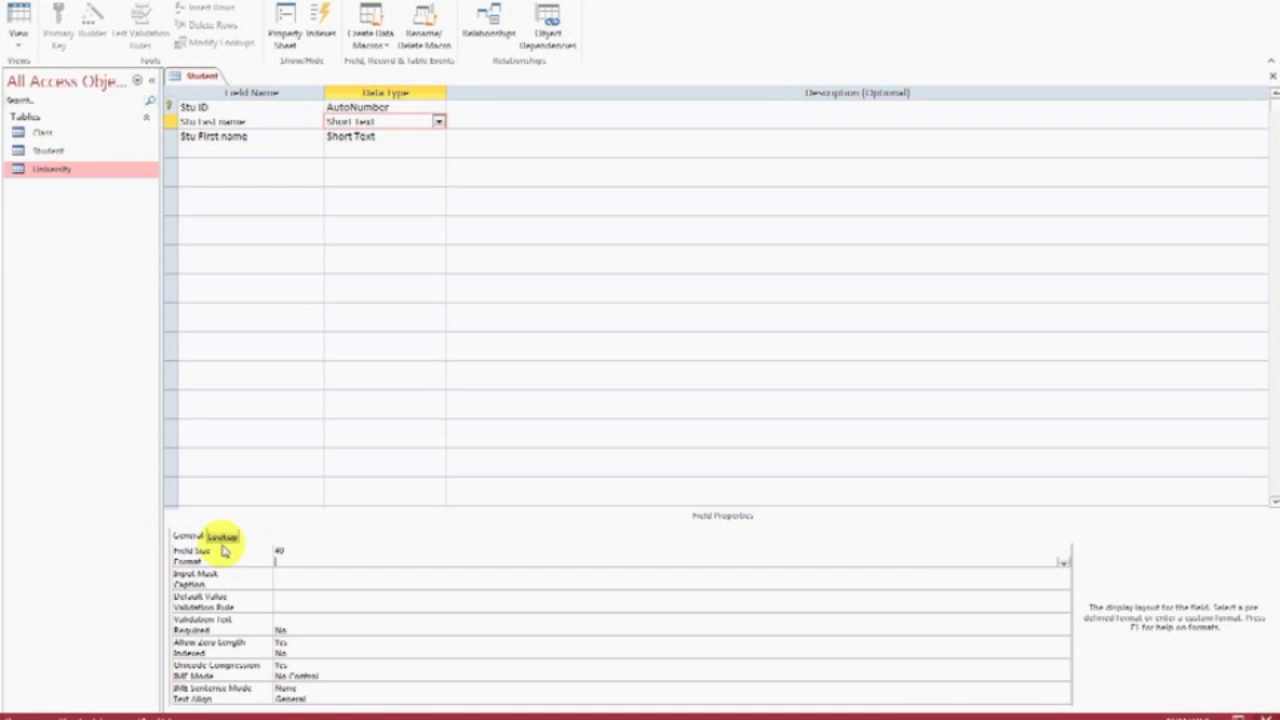
# Set the field size of the Stu First name field to 40.
pyautogui.click(398, 135)
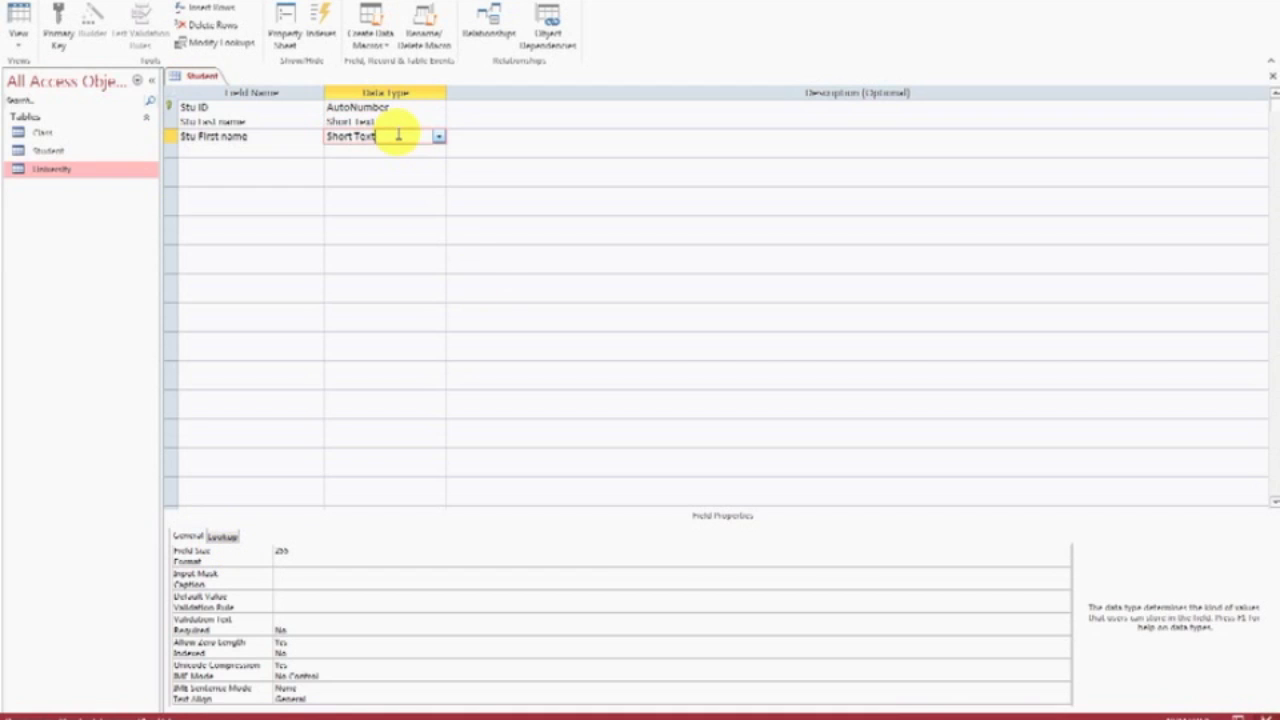
pyautogui.click(231, 548)
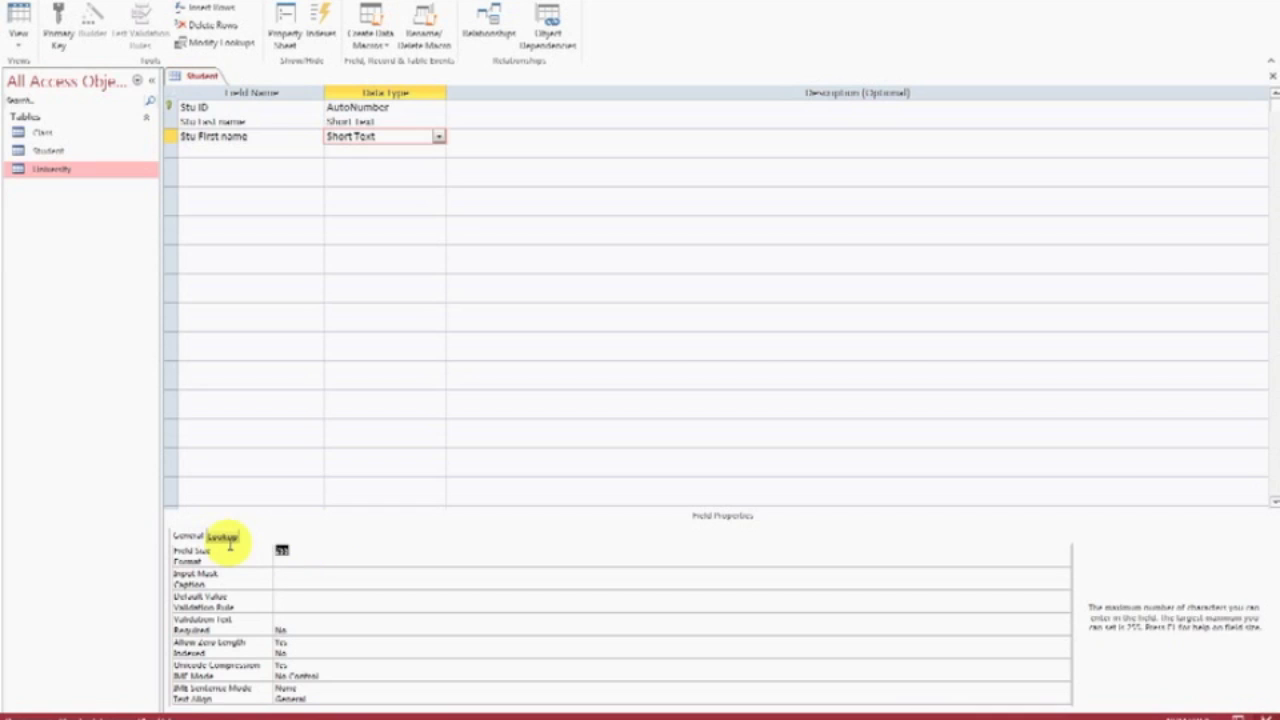
pyautogui.write('40')
pyautogui.press('Tab')
pyautogui.click(419, 466)
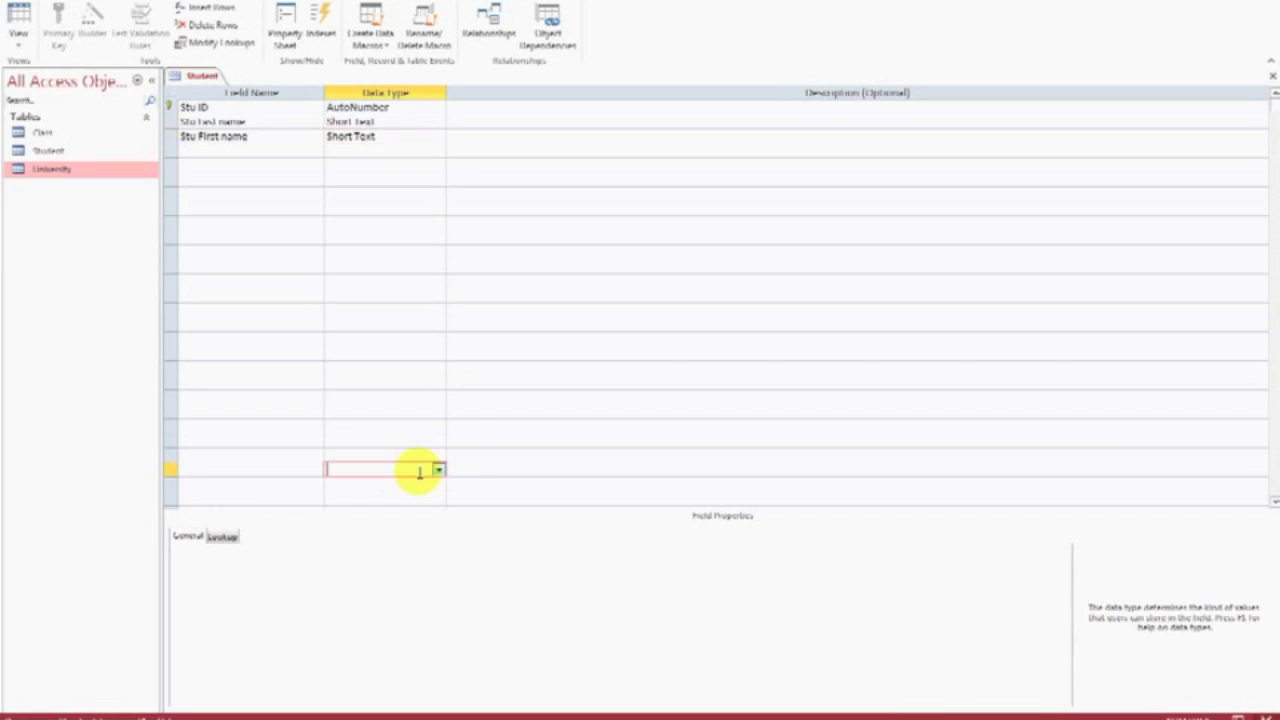
# Add a Stu Class ID field below Stu First name with the Number data type as the foreign key.
pyautogui.click(339, 238)
pyautogui.click(188, 148)
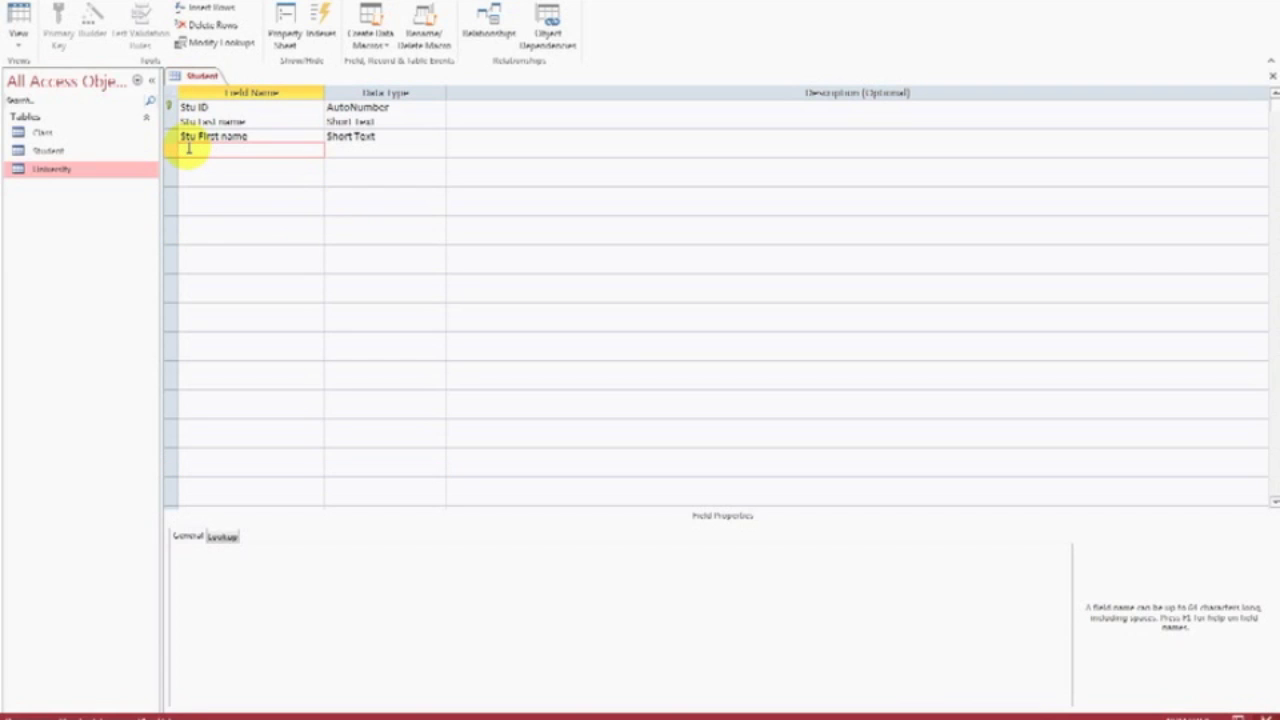
pyautogui.write('Stu Class ID')
pyautogui.click(346, 151)
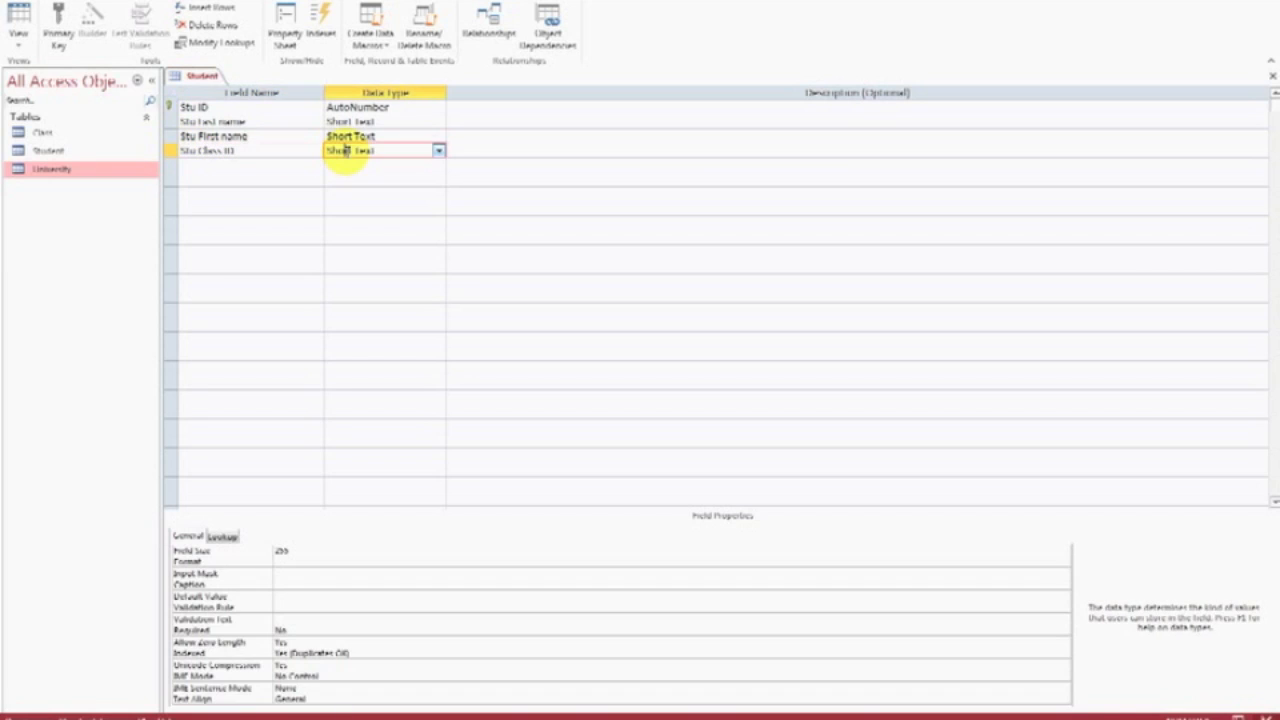
pyautogui.click(441, 151)
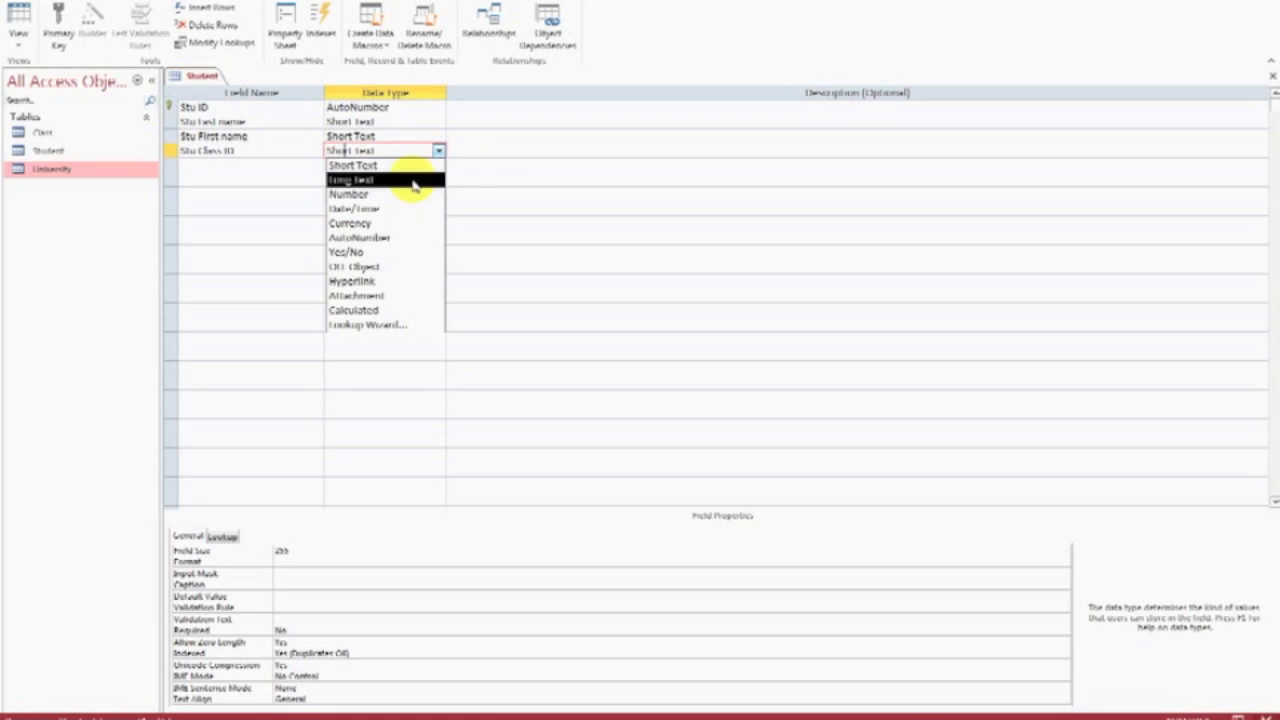
pyautogui.click(414, 194)
pyautogui.click(466, 238)
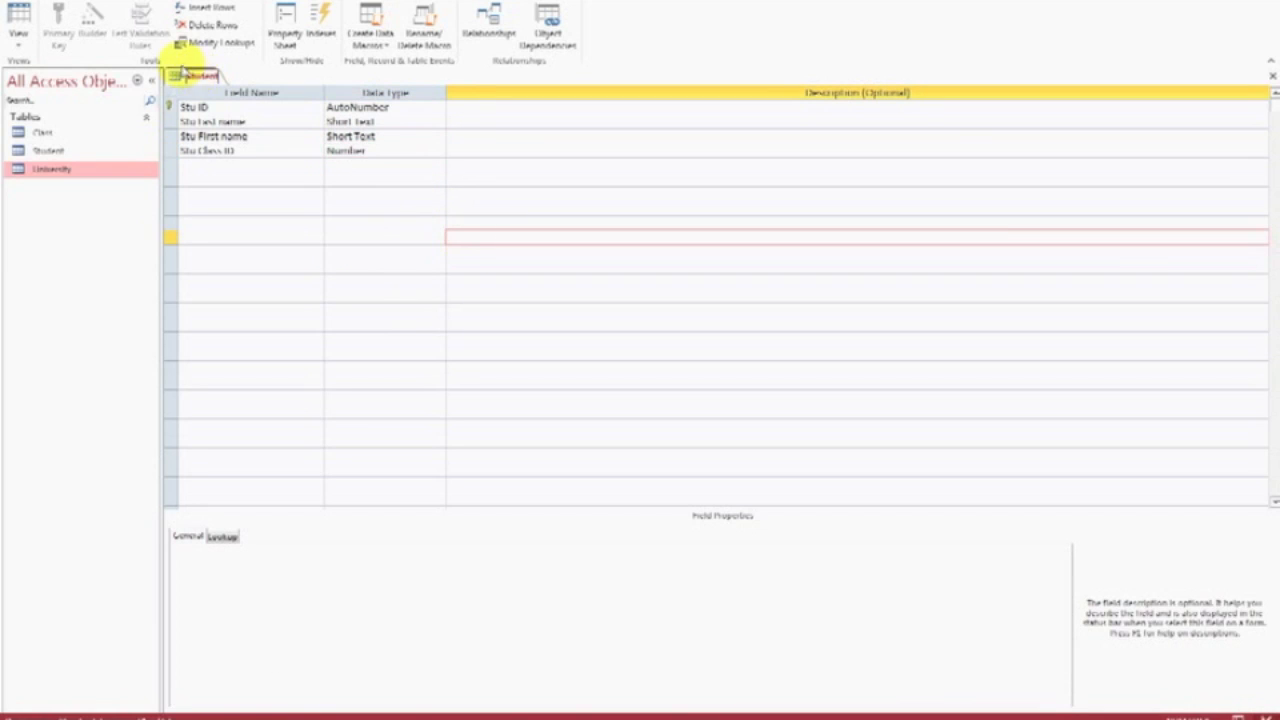
# Save and close the Student table.
pyautogui.rightClick(183, 67)
pyautogui.click(184, 76)
pyautogui.rightClick(186, 78)
pyautogui.click(200, 78)
pyautogui.rightClick(205, 80)
pyautogui.click(238, 107)
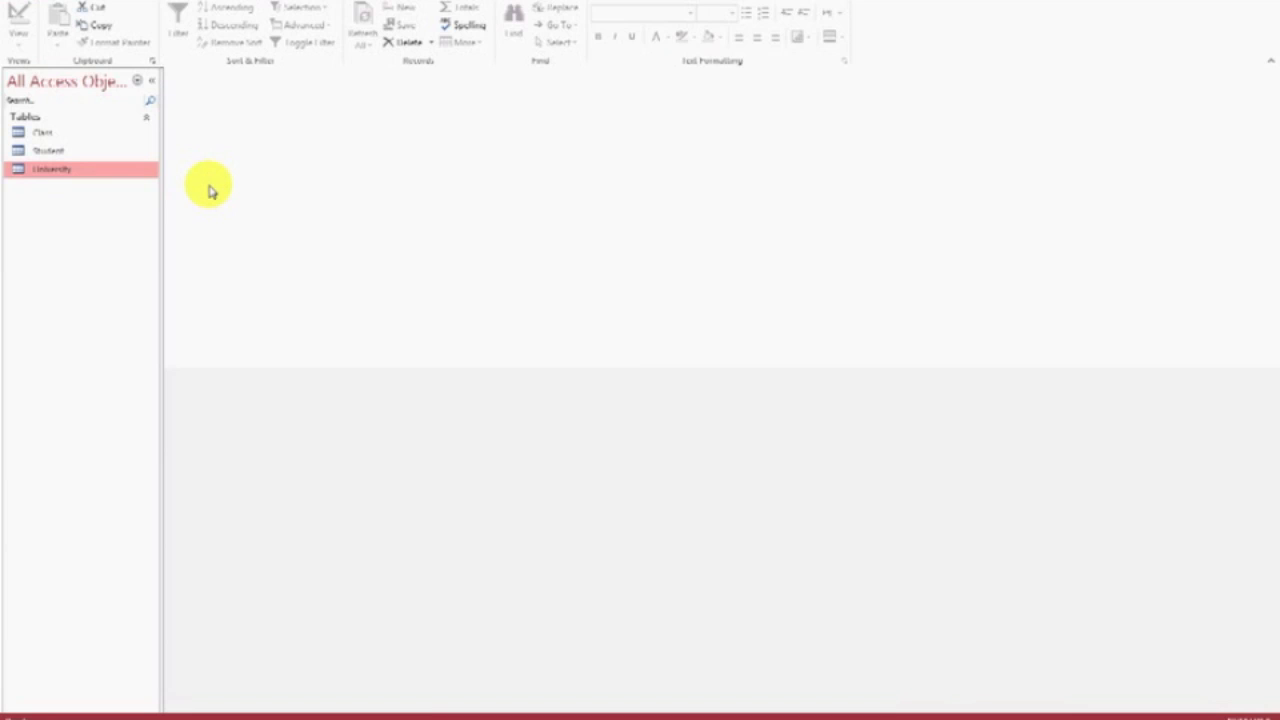
# Open the University table and enter a first record with the name UT and a street address.
pyautogui.doubleClick(33, 172)
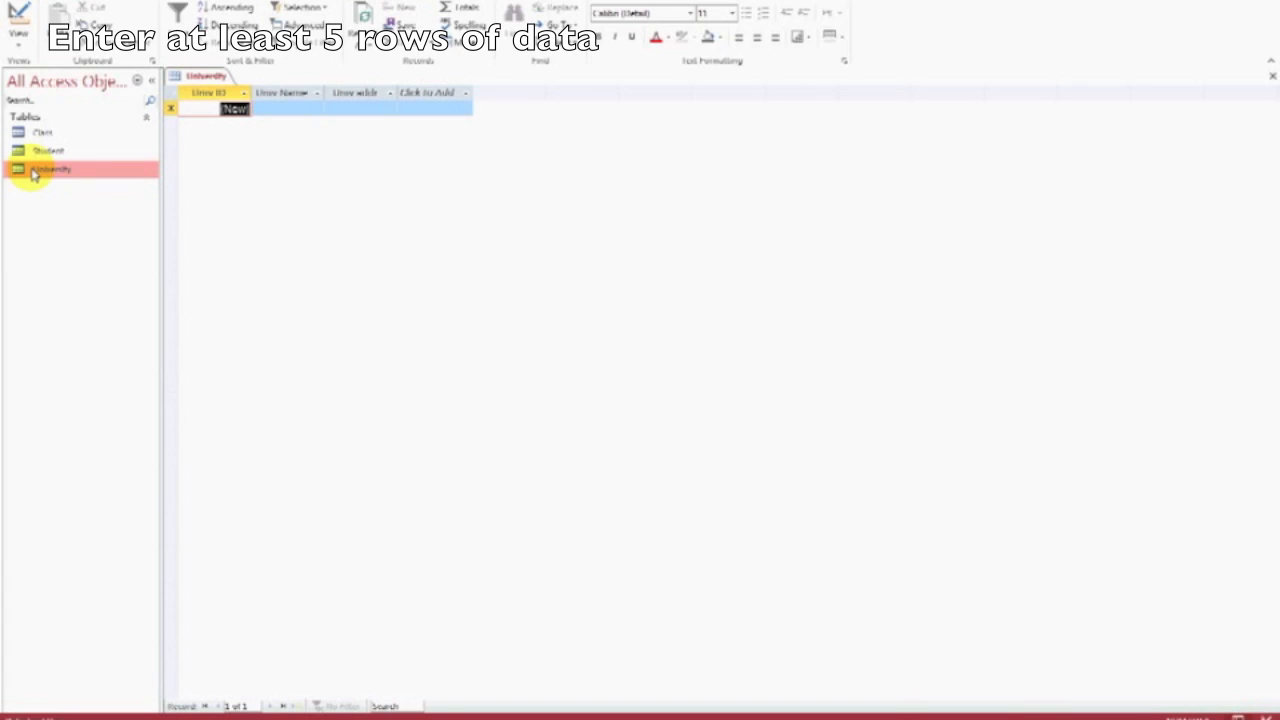
pyautogui.click(300, 107)
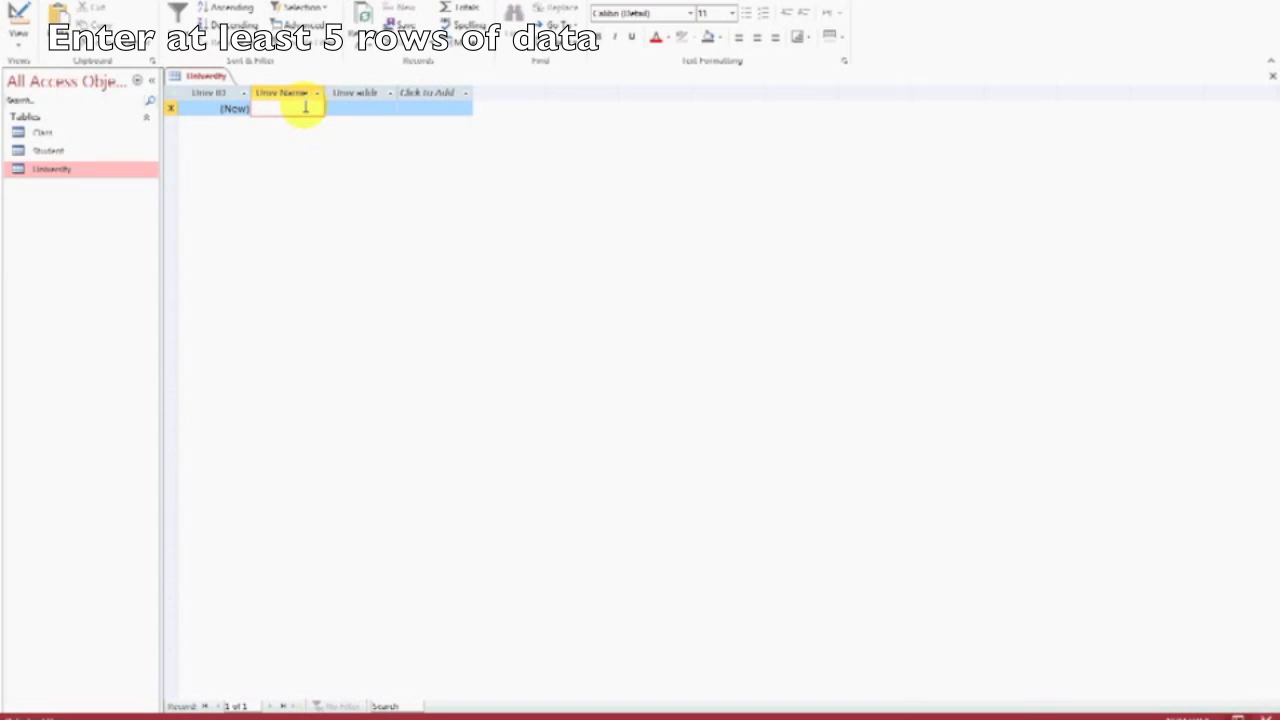
pyautogui.write('UT')
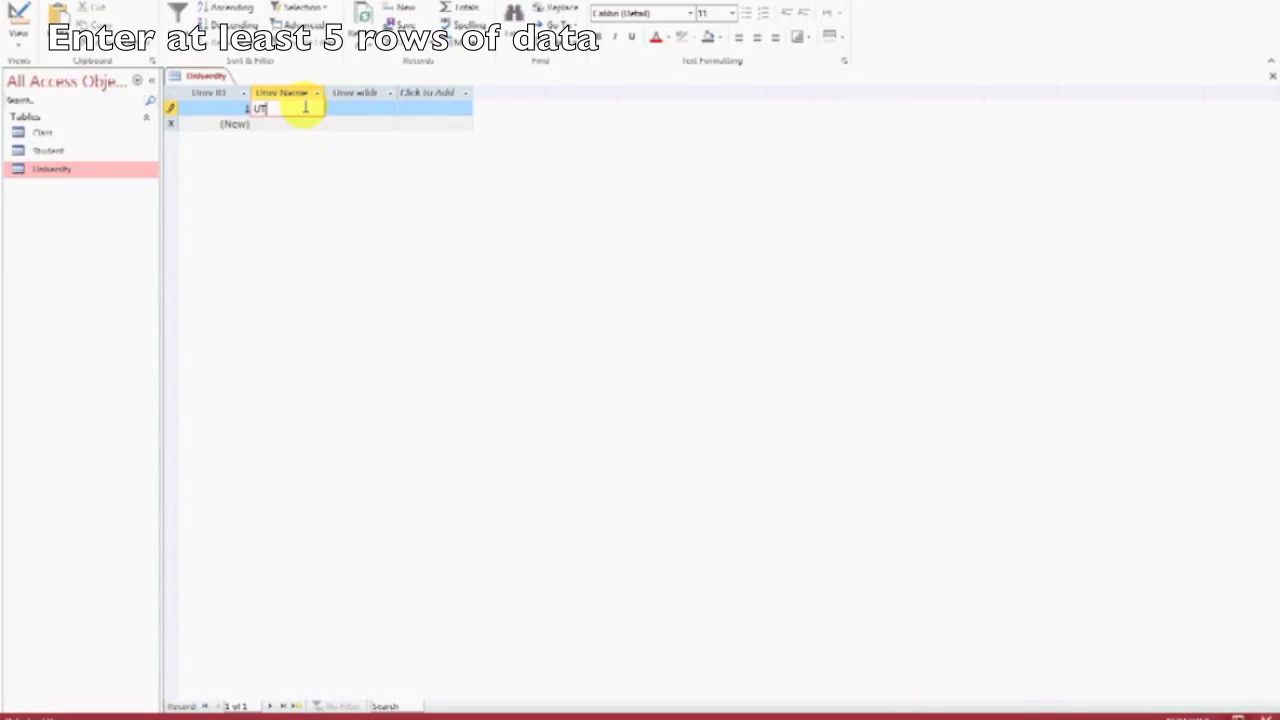
pyautogui.click(367, 111)
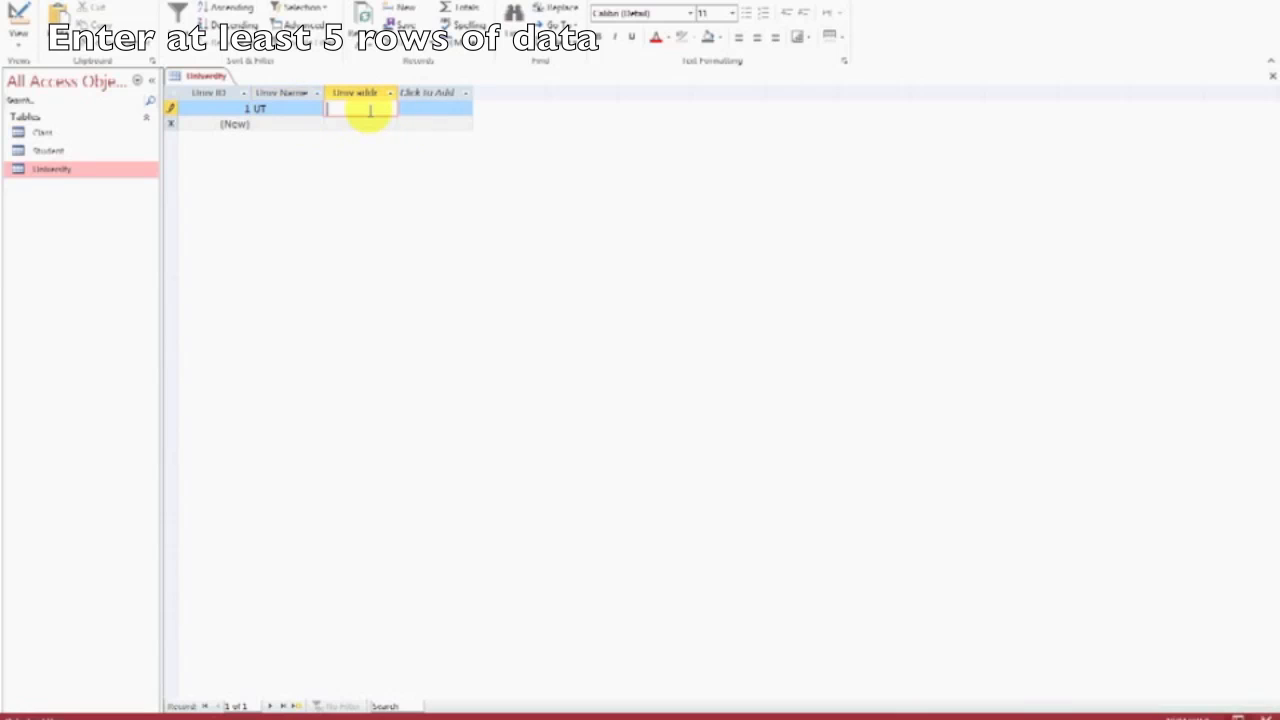
pyautogui.write('123')
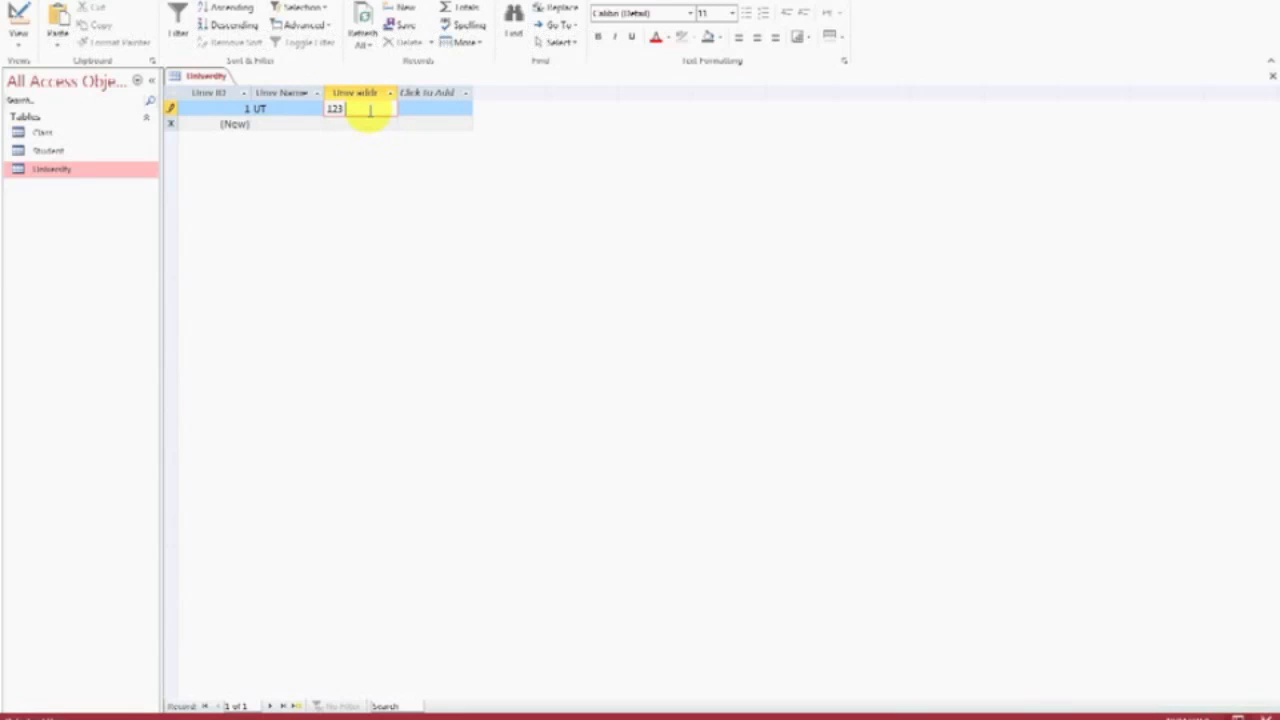
pyautogui.write(' Any St.')
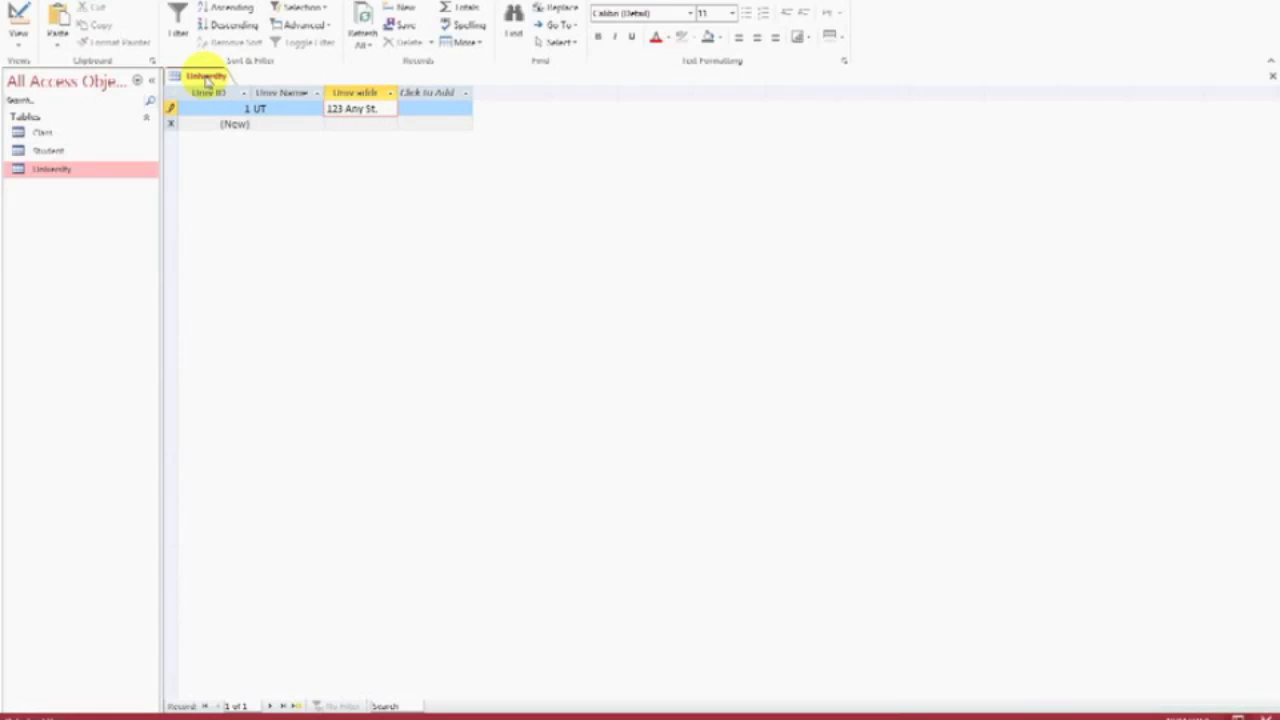
# Add a second record to the University table with the name UCF and a street address.
pyautogui.press('Tab')
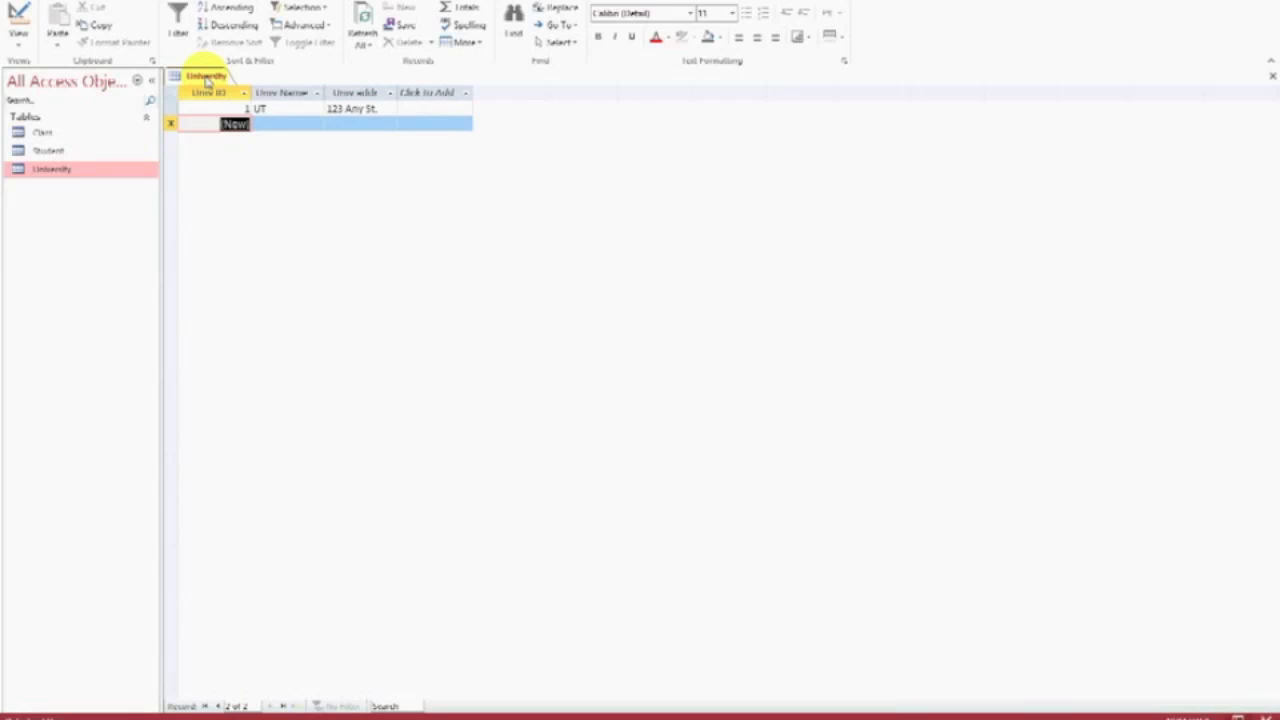
pyautogui.press('Tab')
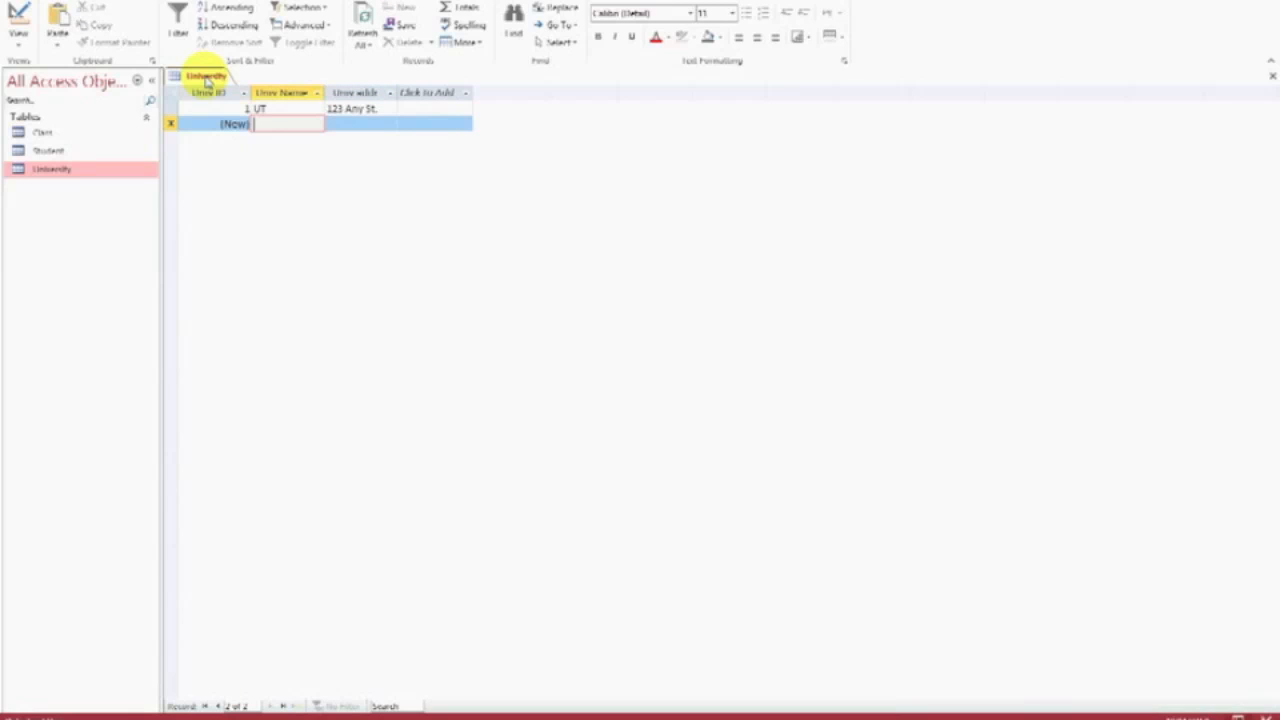
pyautogui.write('UCF')
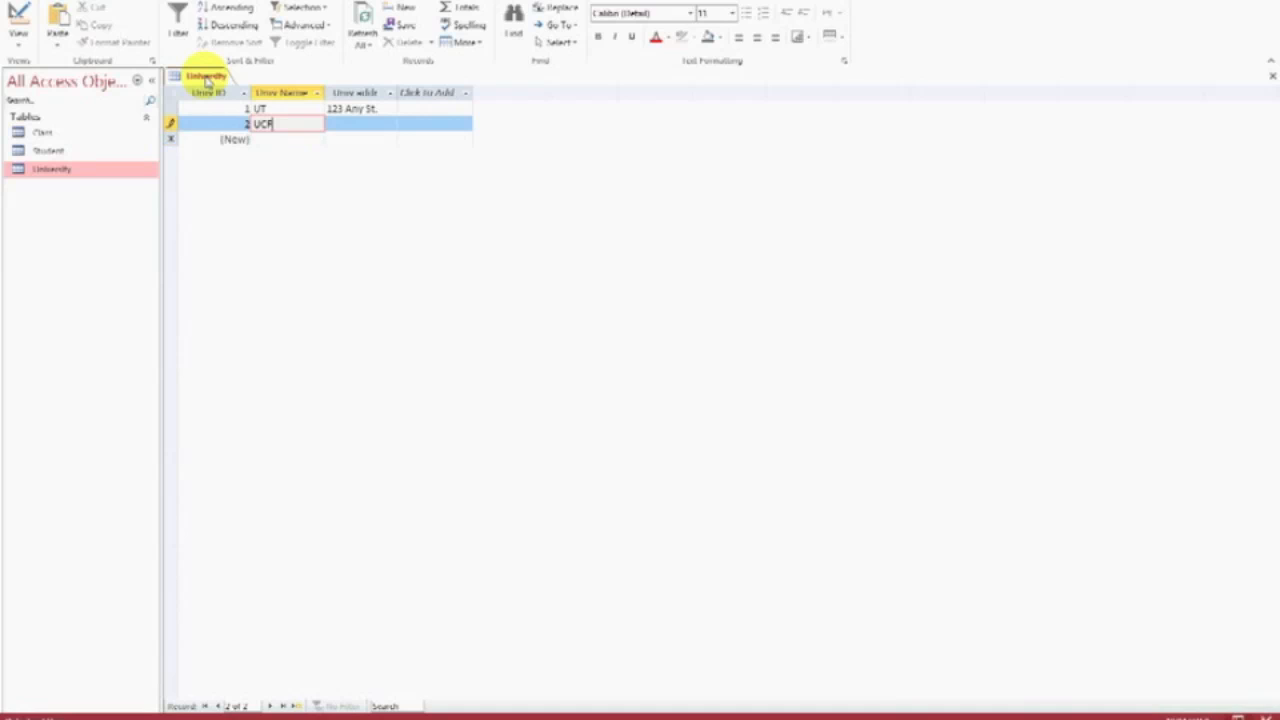
pyautogui.click(359, 122)
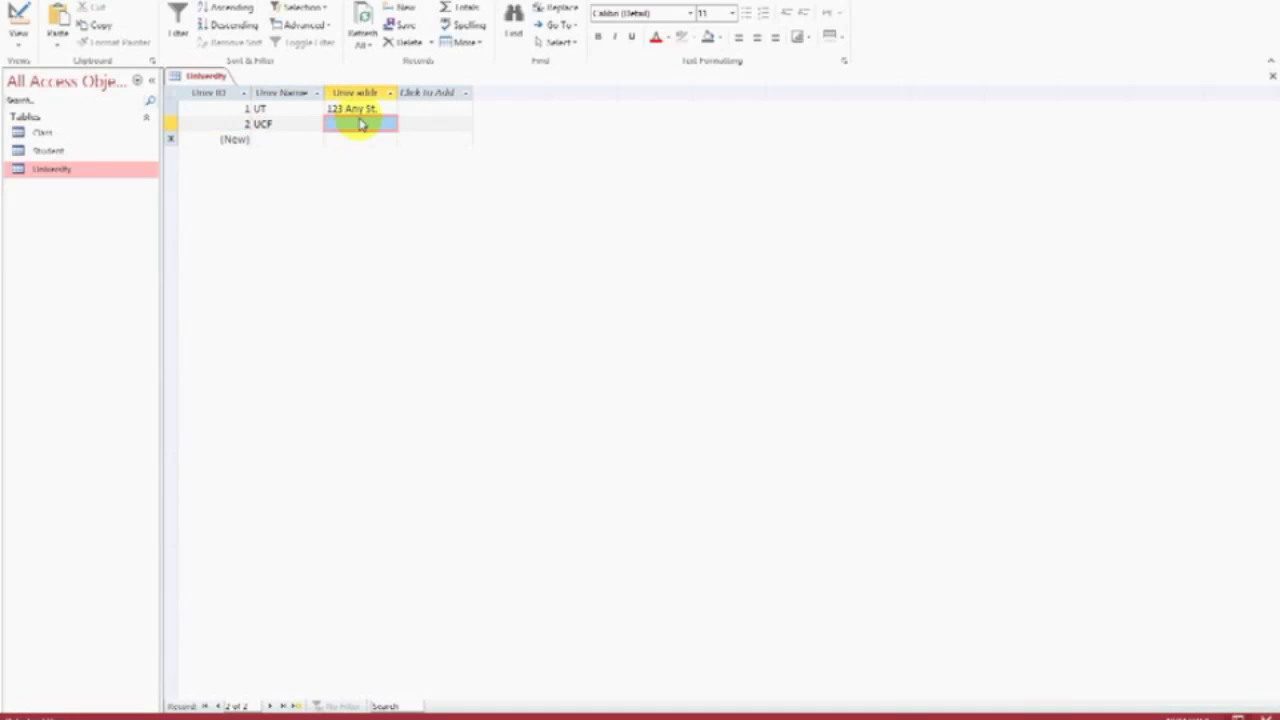
pyautogui.write('255 A')
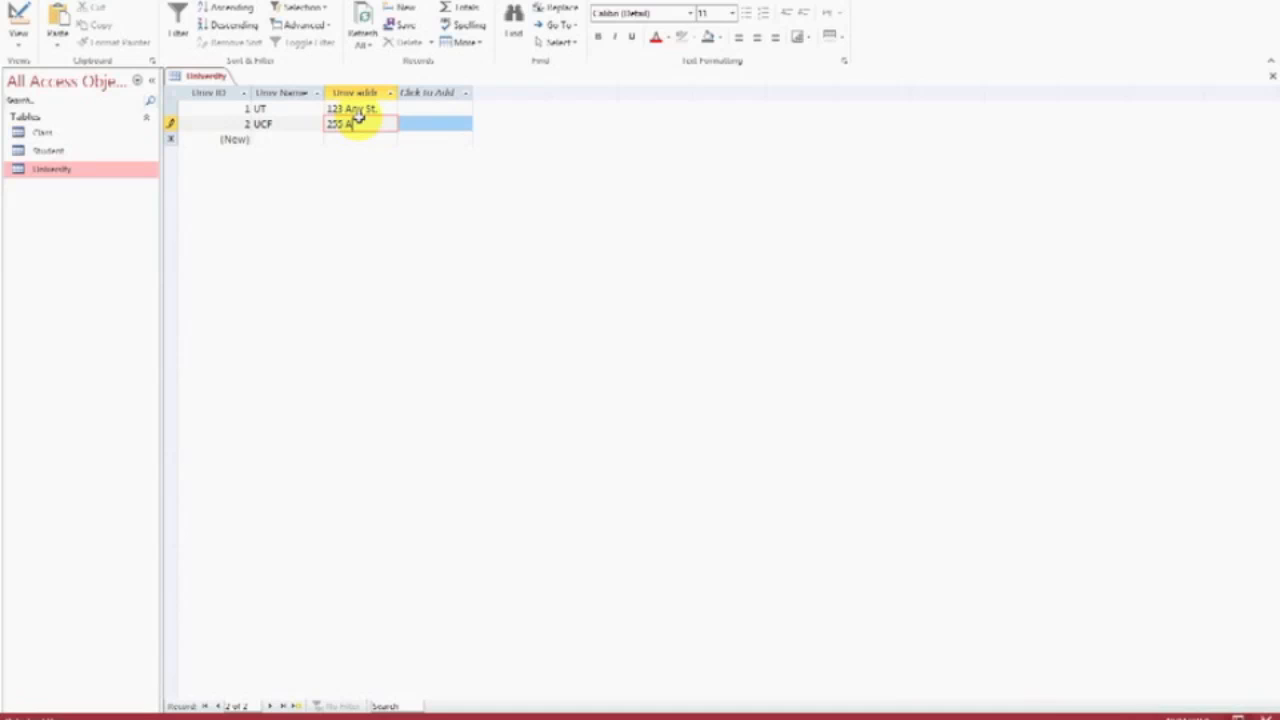
pyautogui.write('ny St.')
pyautogui.press('Tab')
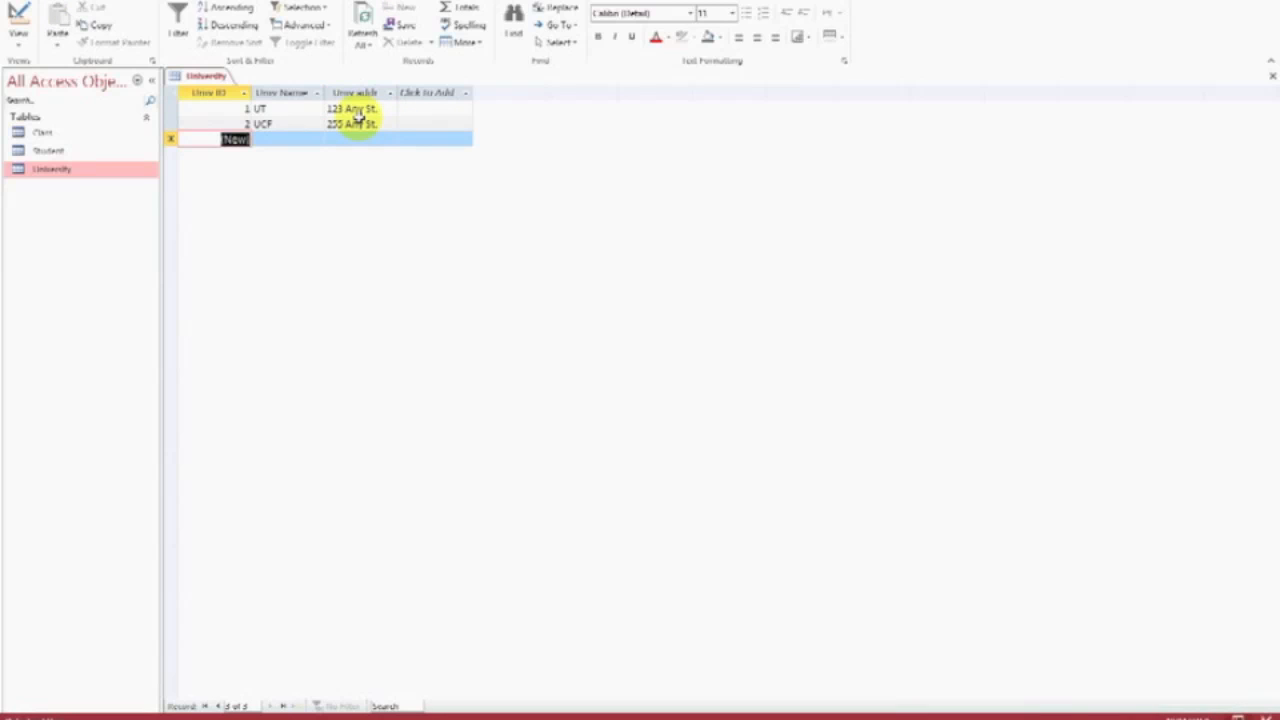
# Add a third record to the University table with the name UF and a street address.
pyautogui.click(279, 142)
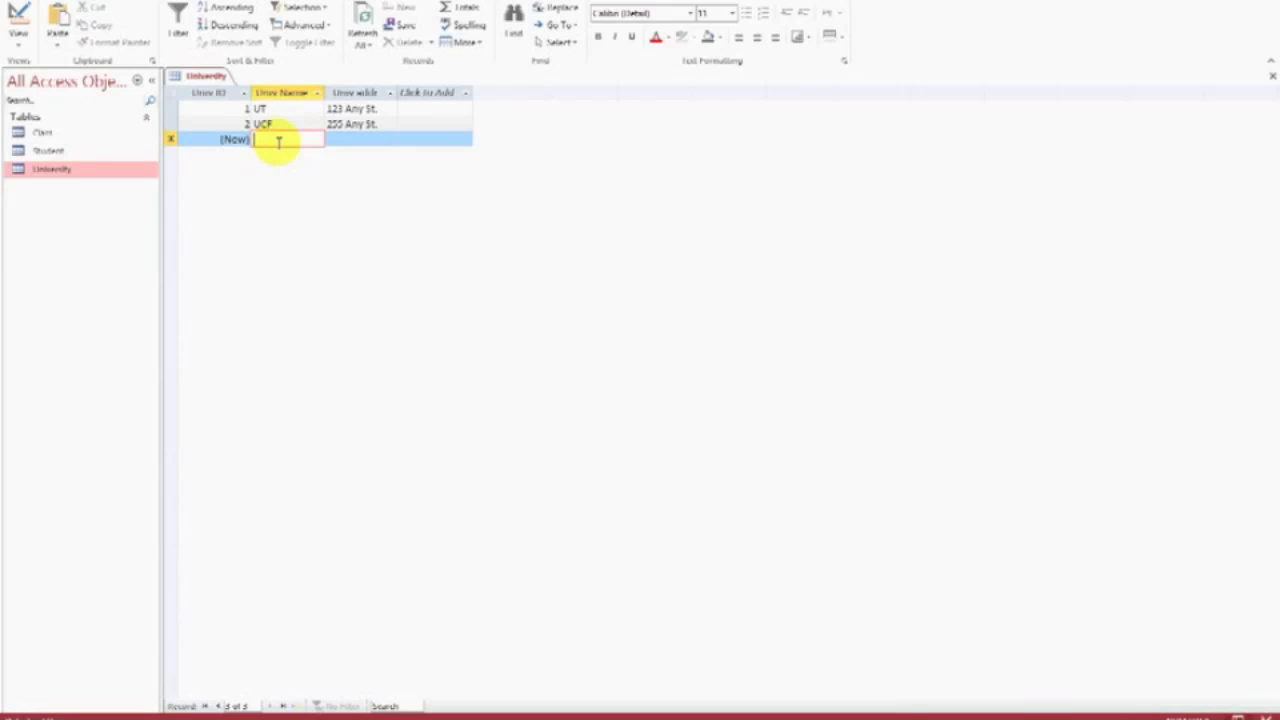
pyautogui.write('UF')
pyautogui.click(329, 142)
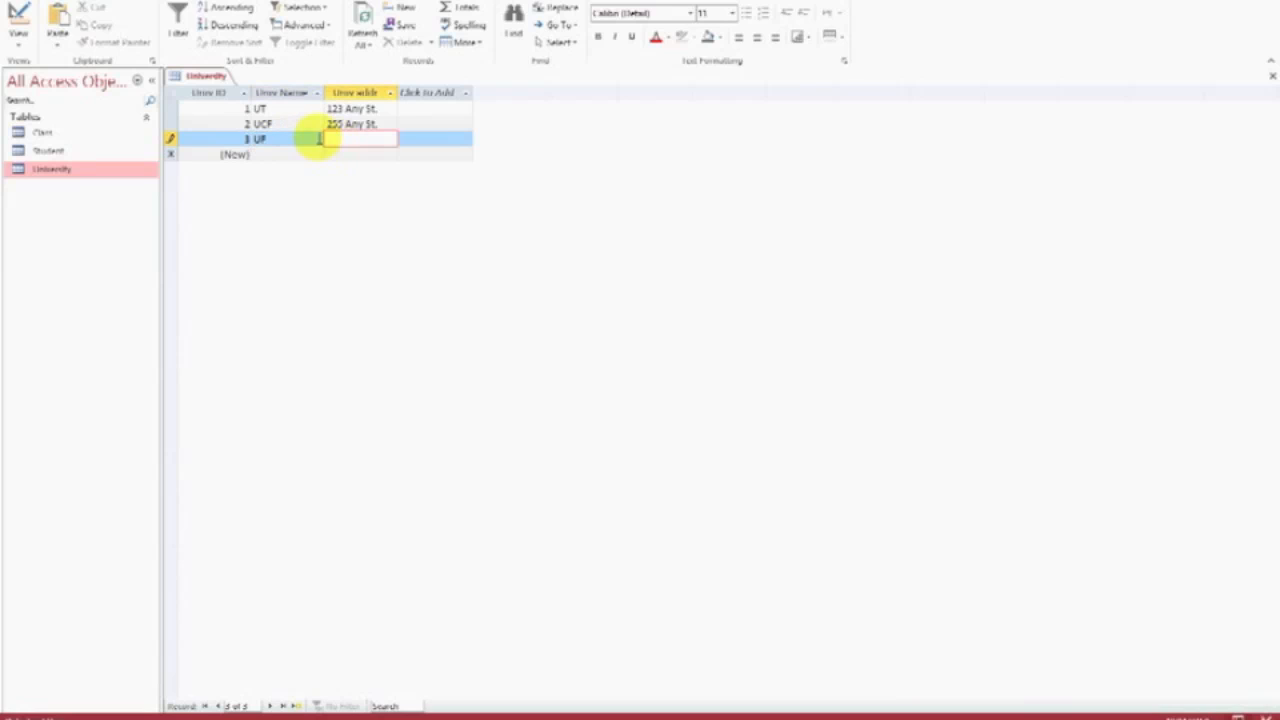
pyautogui.write('500 Any St.\\')
pyautogui.press('BackSpace')
pyautogui.press('BackSpace')
pyautogui.write('.')
pyautogui.press('Tab')
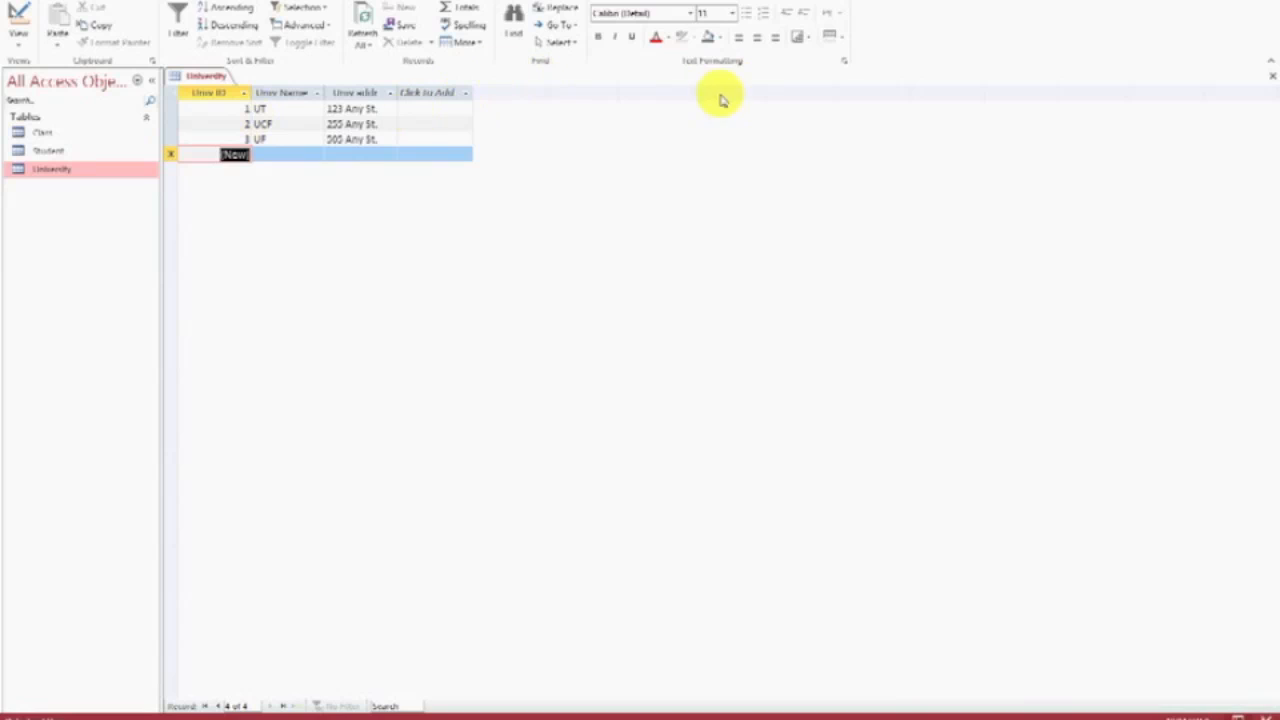
# Save and close the University table.
pyautogui.rightClick(198, 80)
pyautogui.click(206, 86)
pyautogui.rightClick(198, 80)
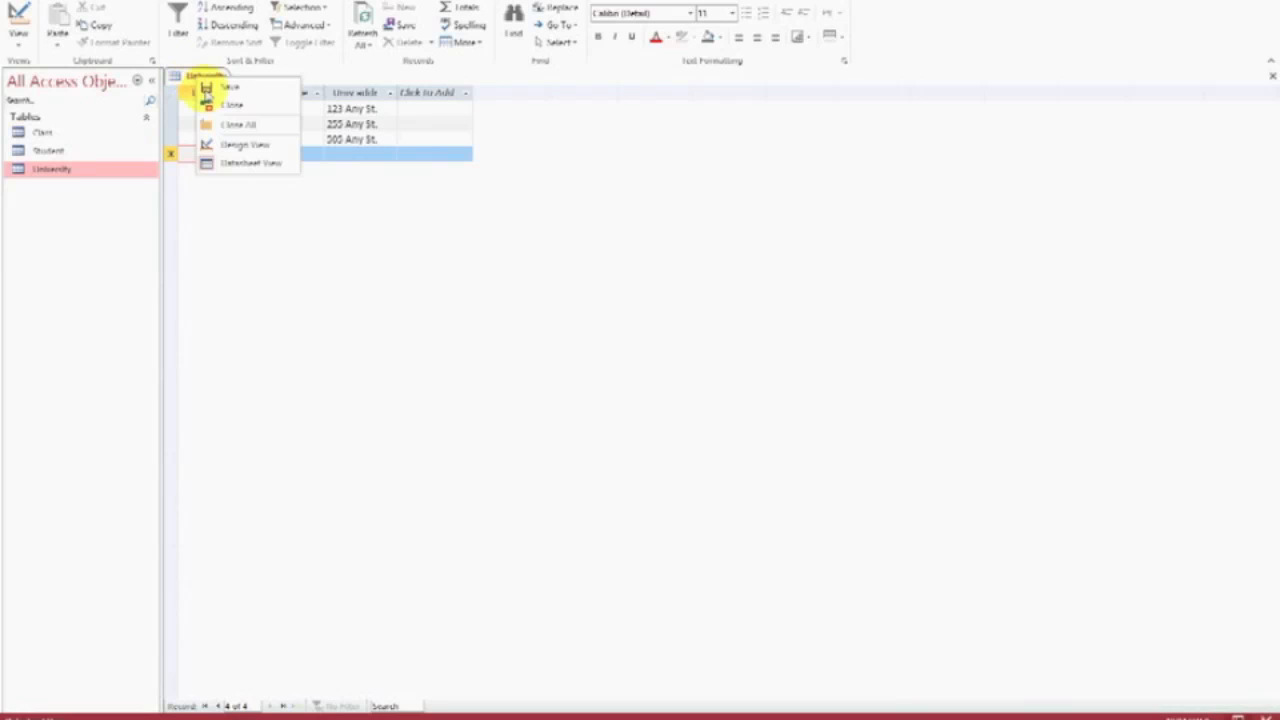
pyautogui.click(251, 113)
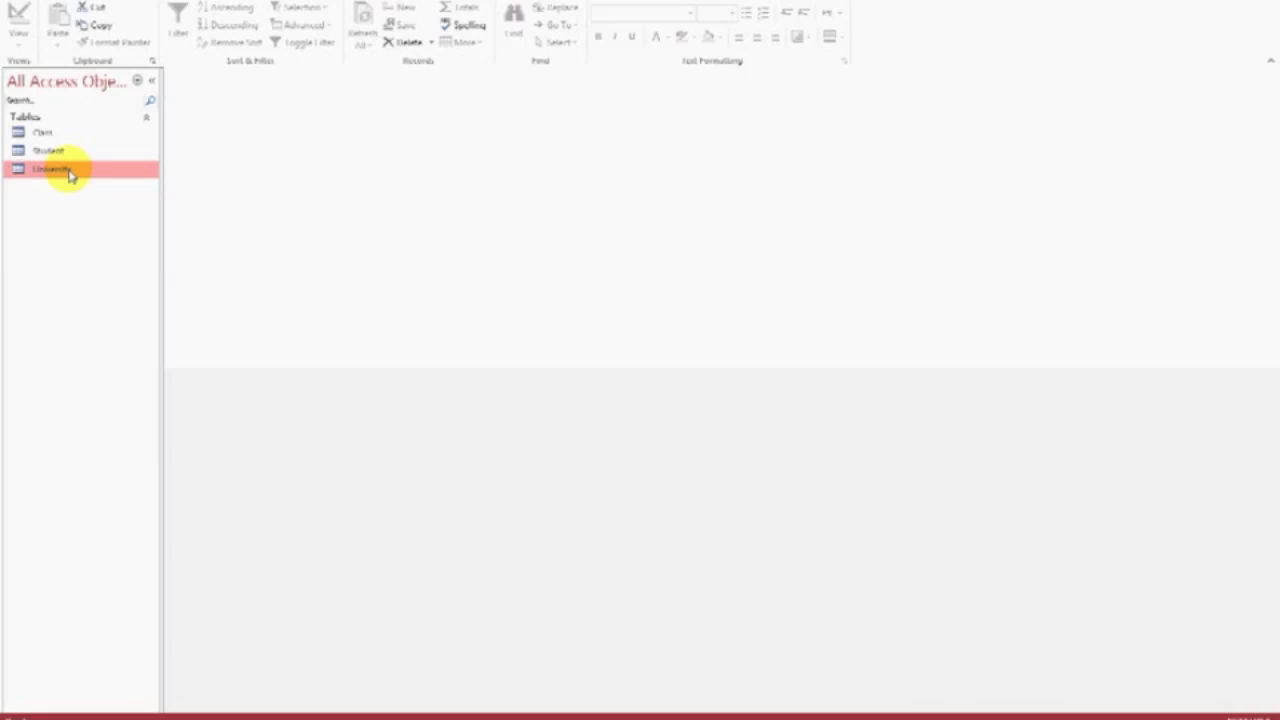
# Open the Class table and enter a first record with the class name ITM220B and university ID 1.
pyautogui.doubleClick(44, 134)
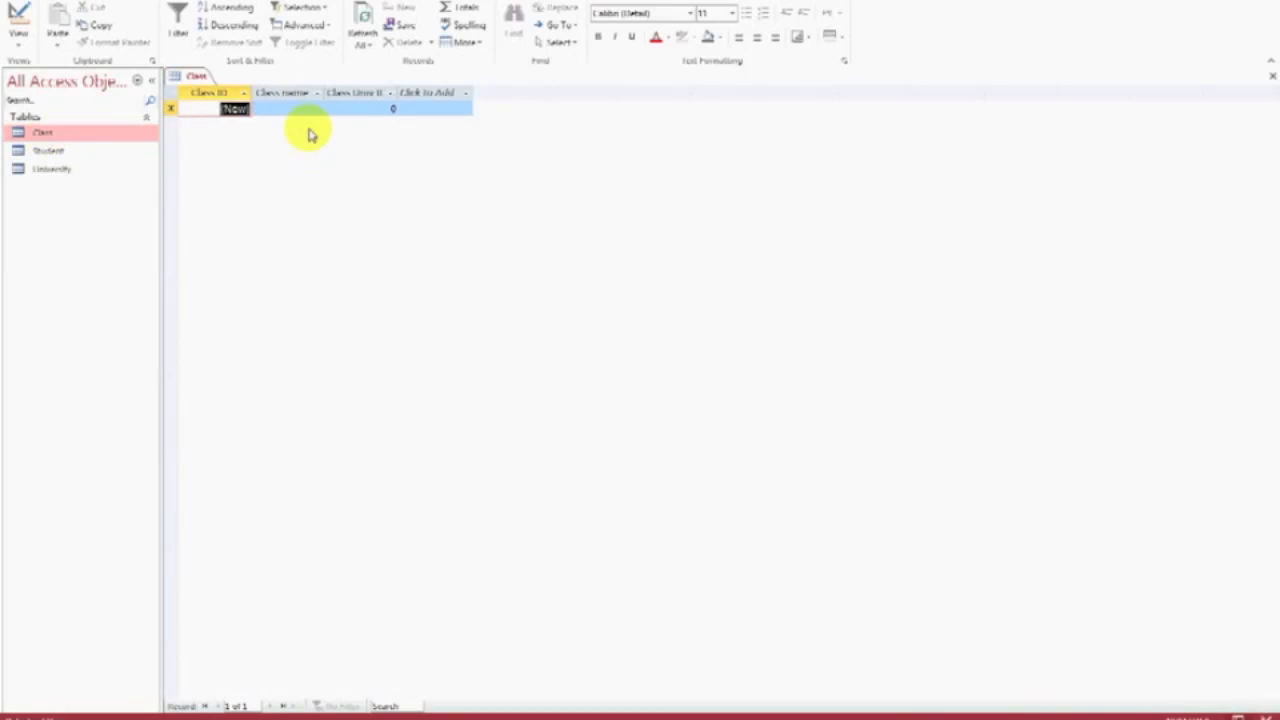
pyautogui.click(289, 105)
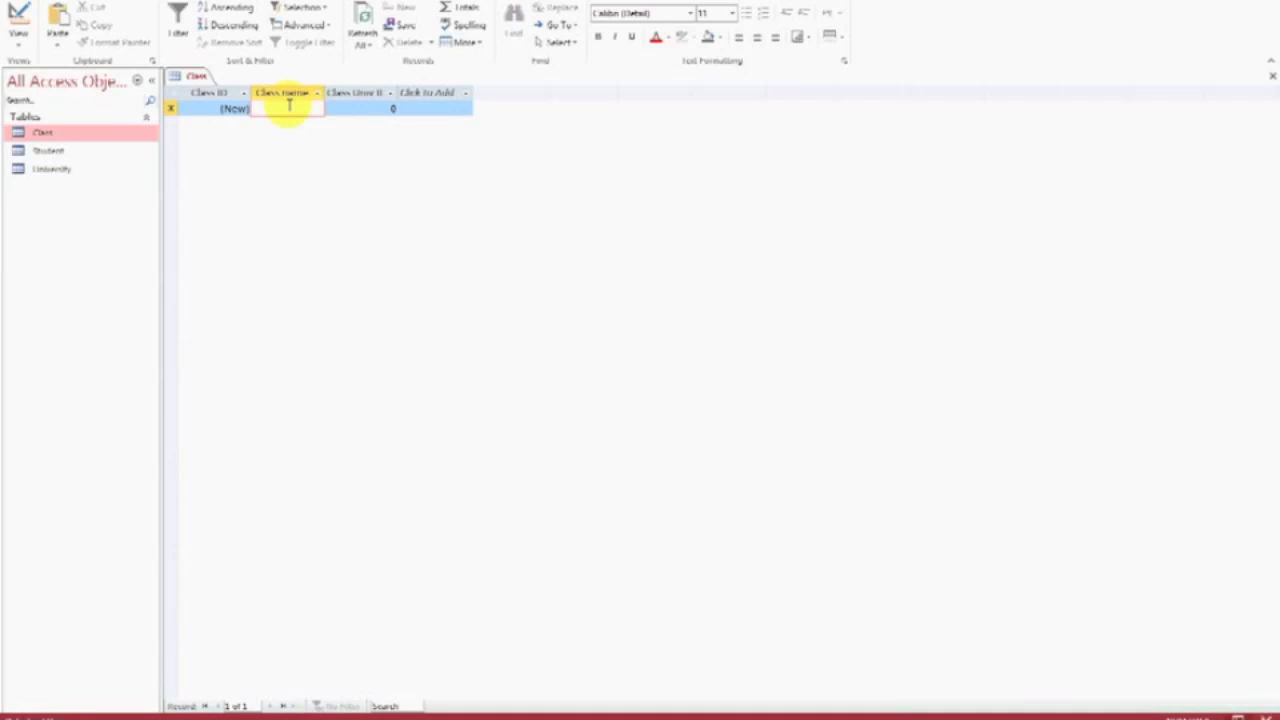
pyautogui.write('m')
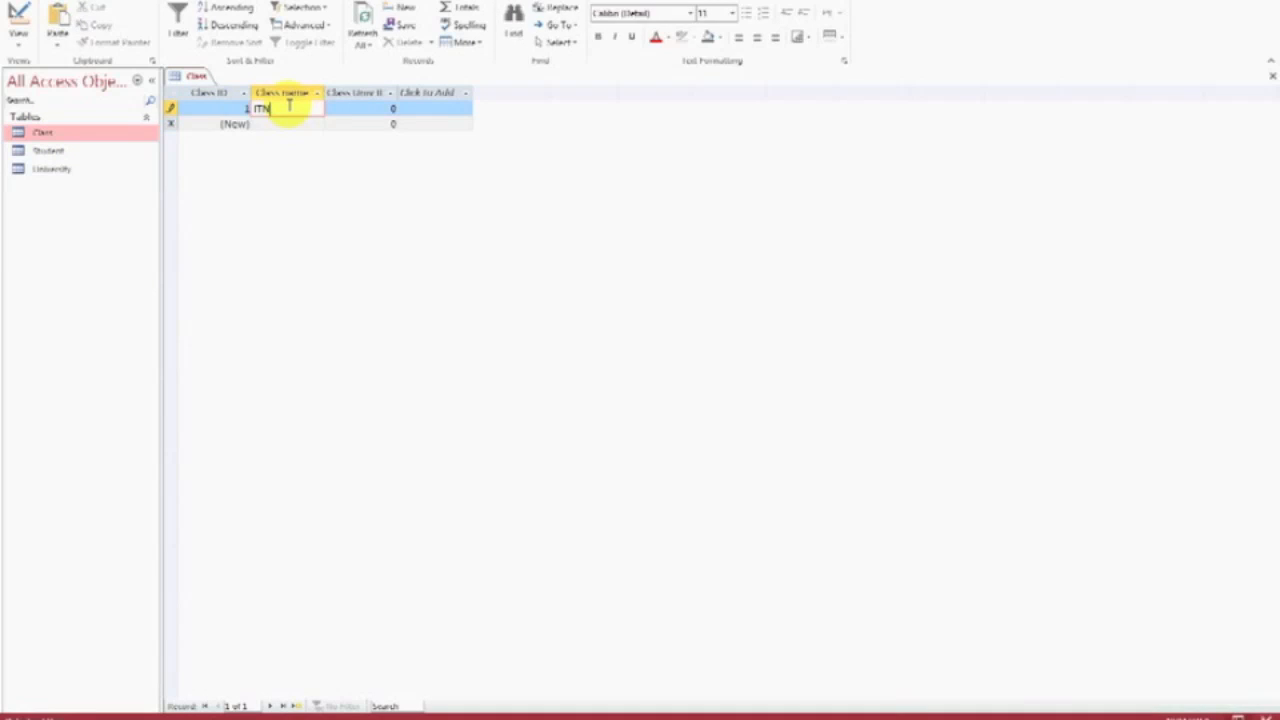
pyautogui.write('M22')
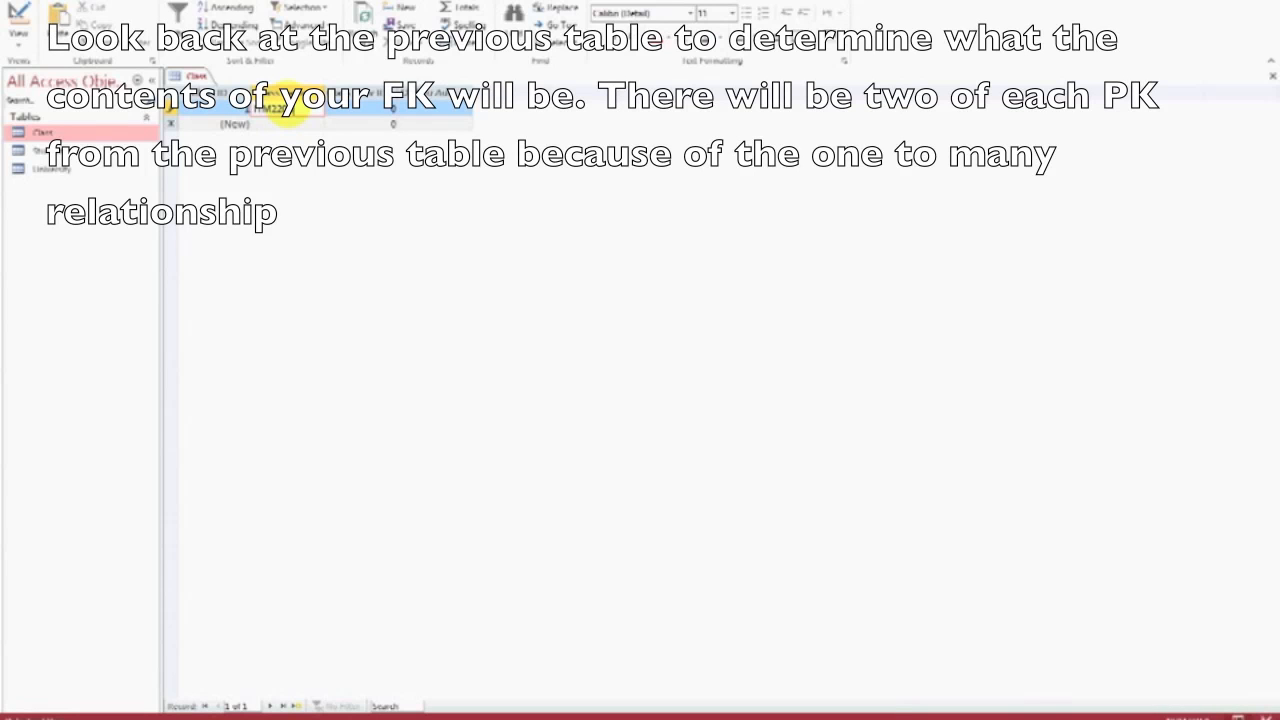
pyautogui.click(371, 111)
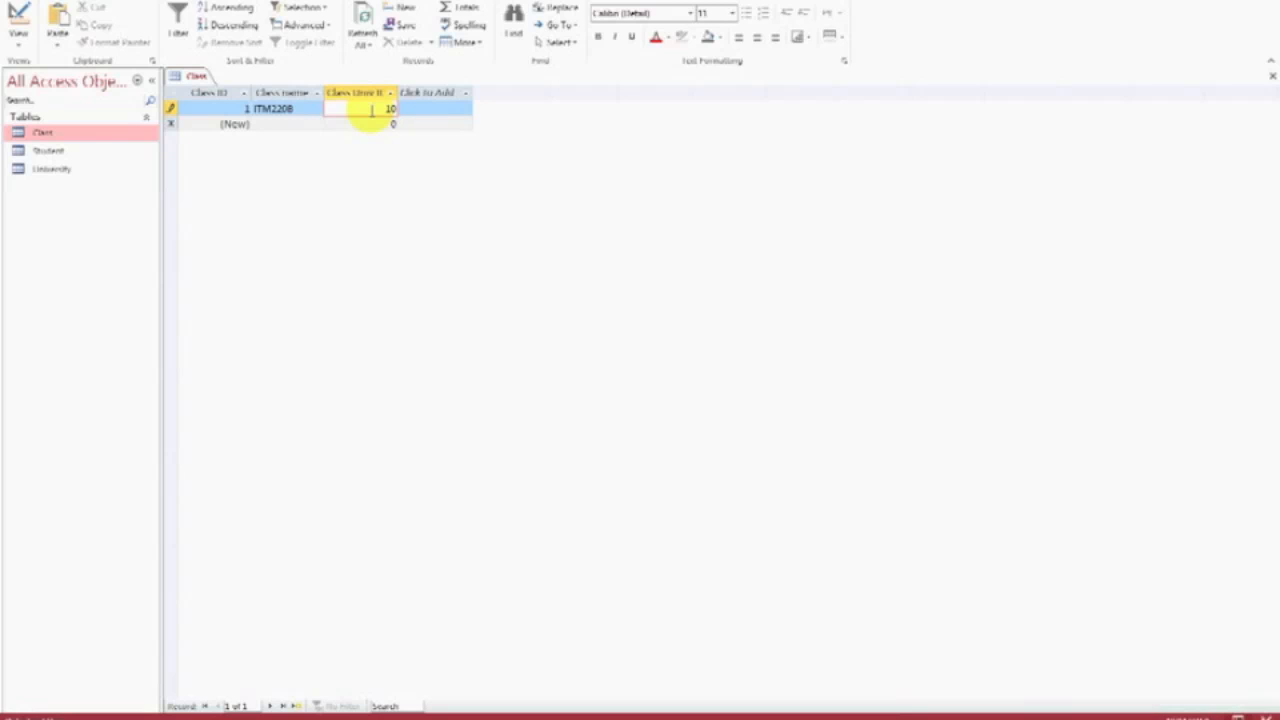
pyautogui.press('BackSpace')
pyautogui.press('Return')
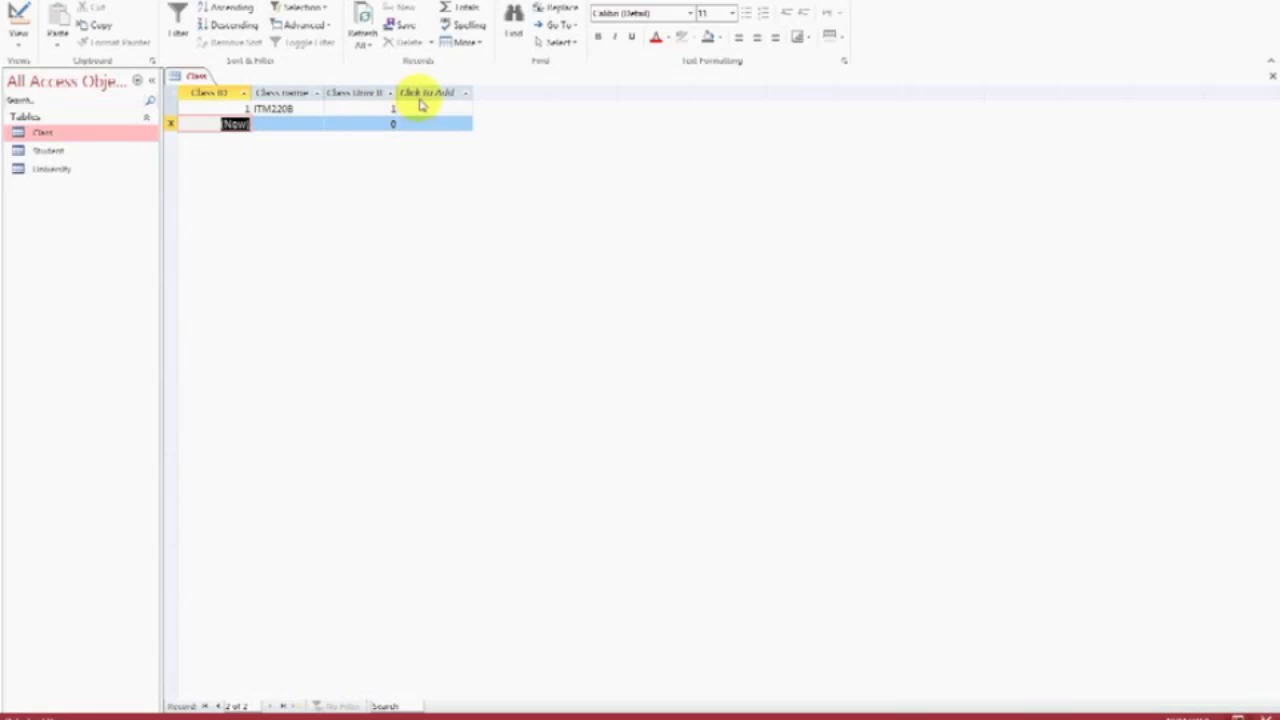
# Add a second record to the Class table with the class name ACC100 and university ID 1.
pyautogui.click(284, 129)
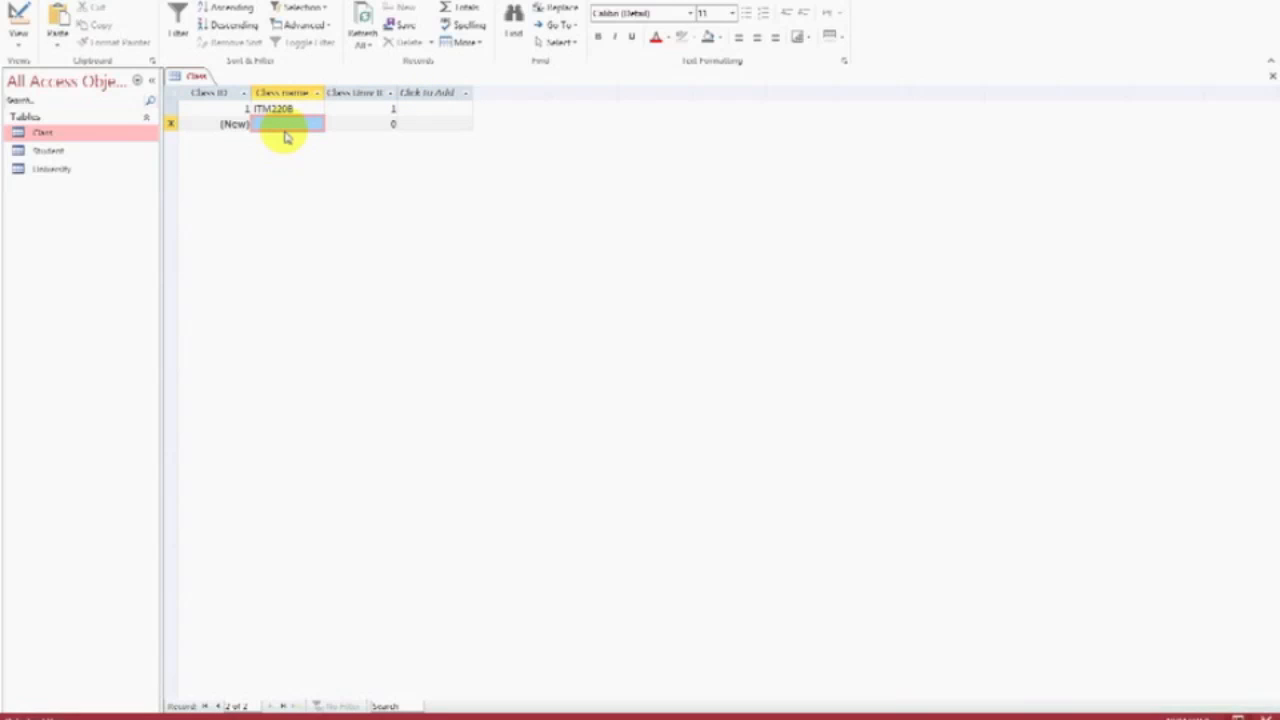
pyautogui.write('ACC100')
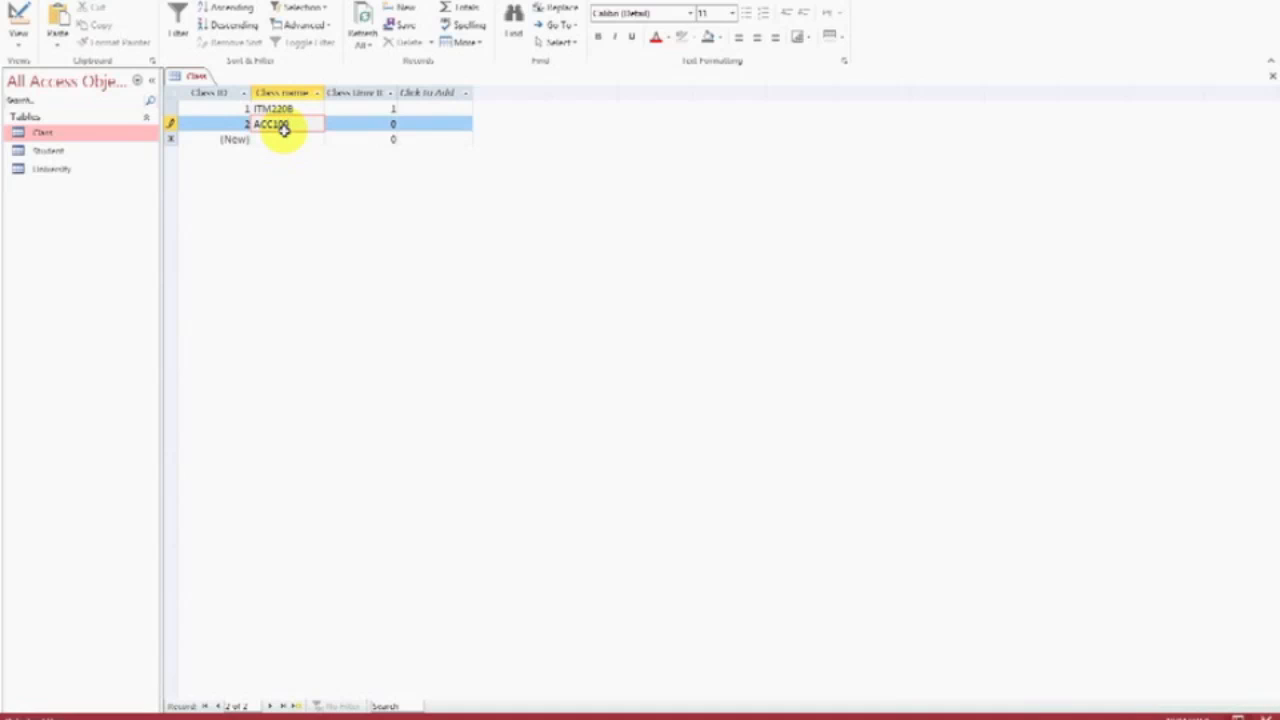
pyautogui.click(380, 122)
pyautogui.press('BackSpace')
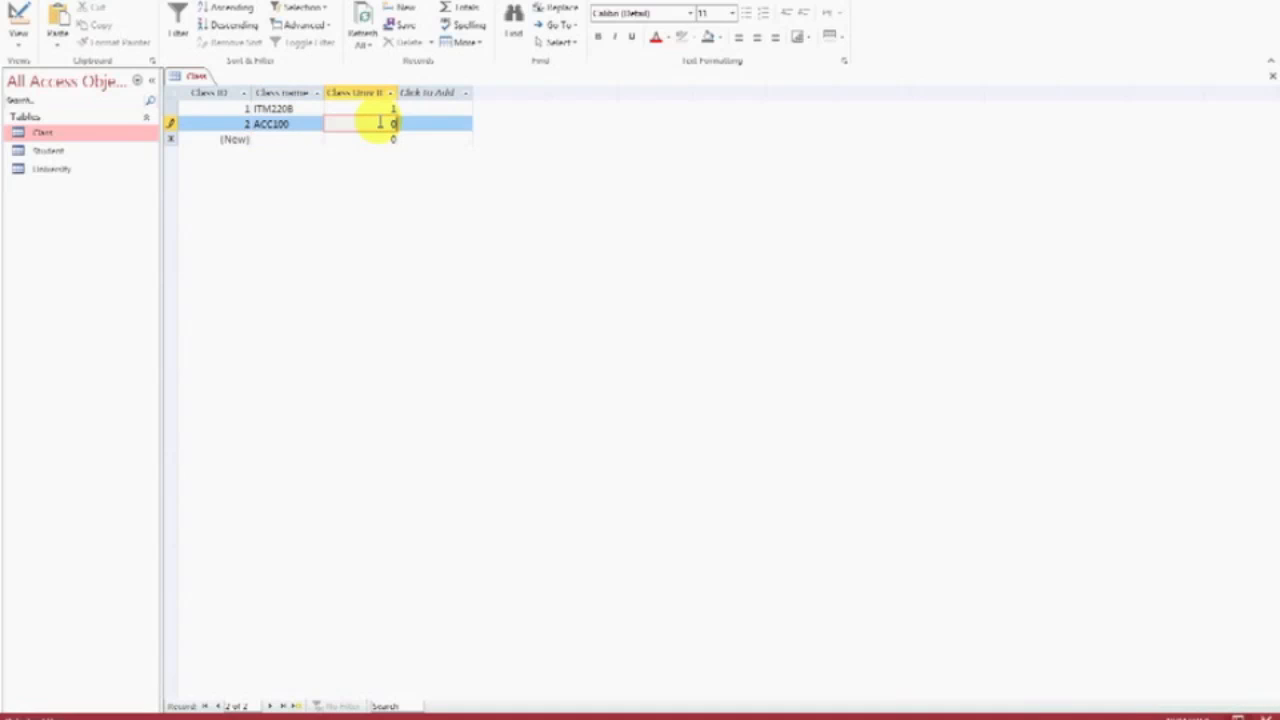
pyautogui.write('1')
pyautogui.press('Tab')
# Add a third record to the Class table with the class name FIN100 and university ID 2.
pyautogui.click(274, 141)
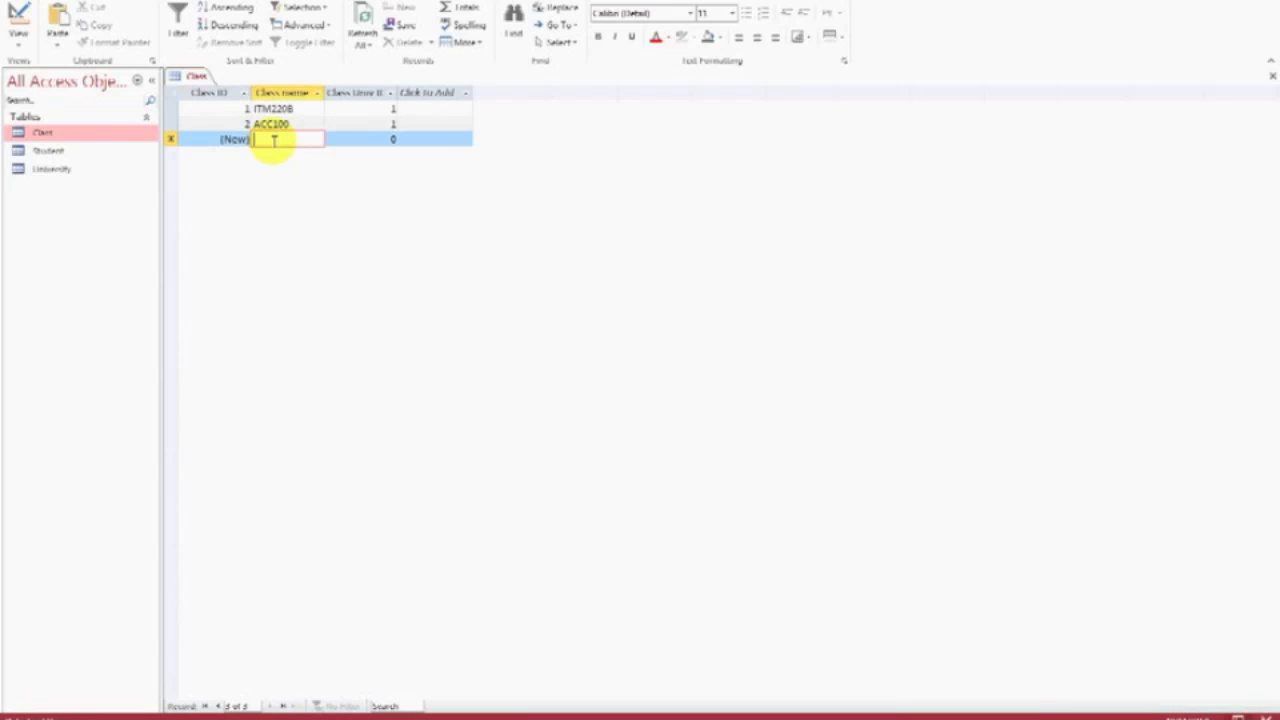
pyautogui.write('F')
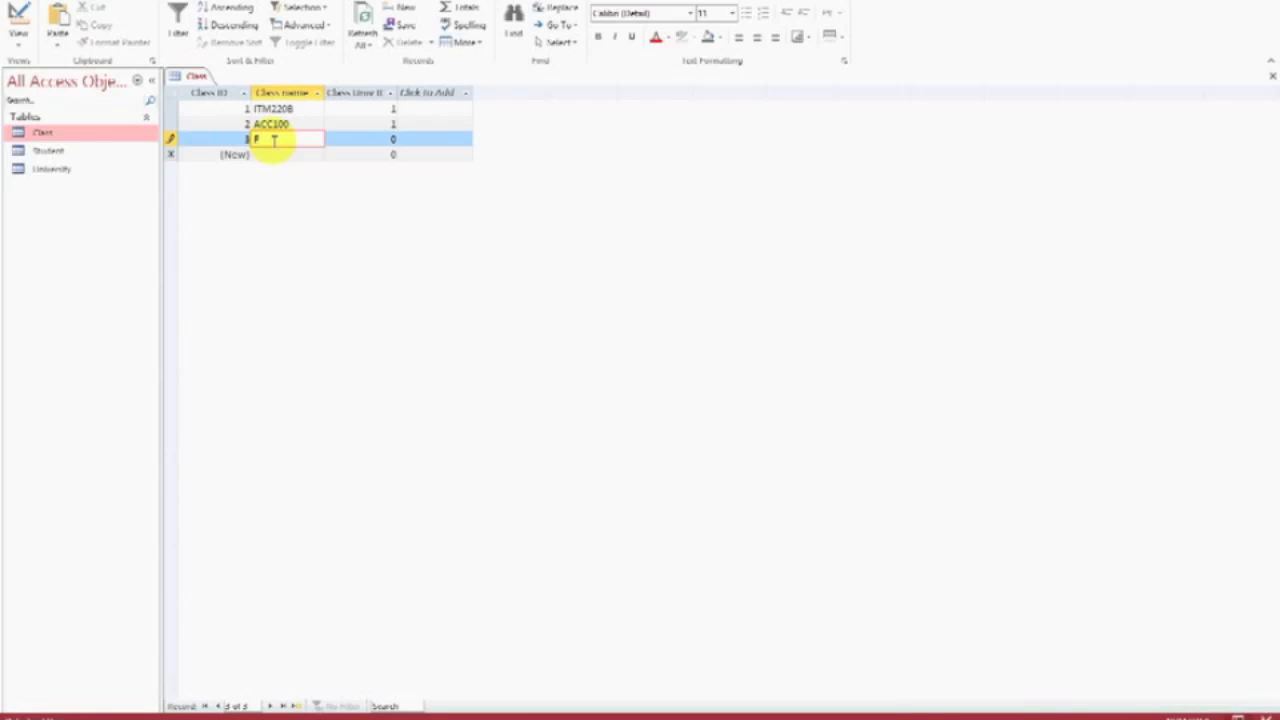
pyautogui.write('IN300')
pyautogui.click(367, 140)
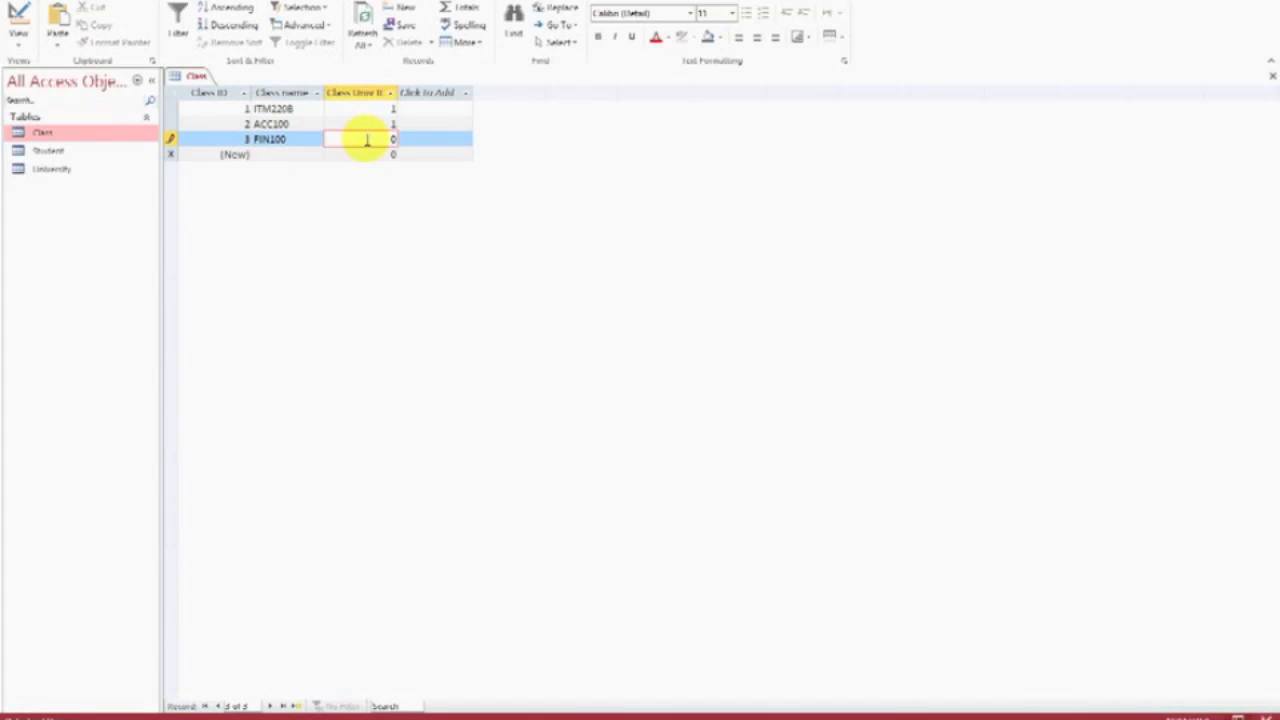
pyautogui.press('BackSpace')
pyautogui.press('Tab')
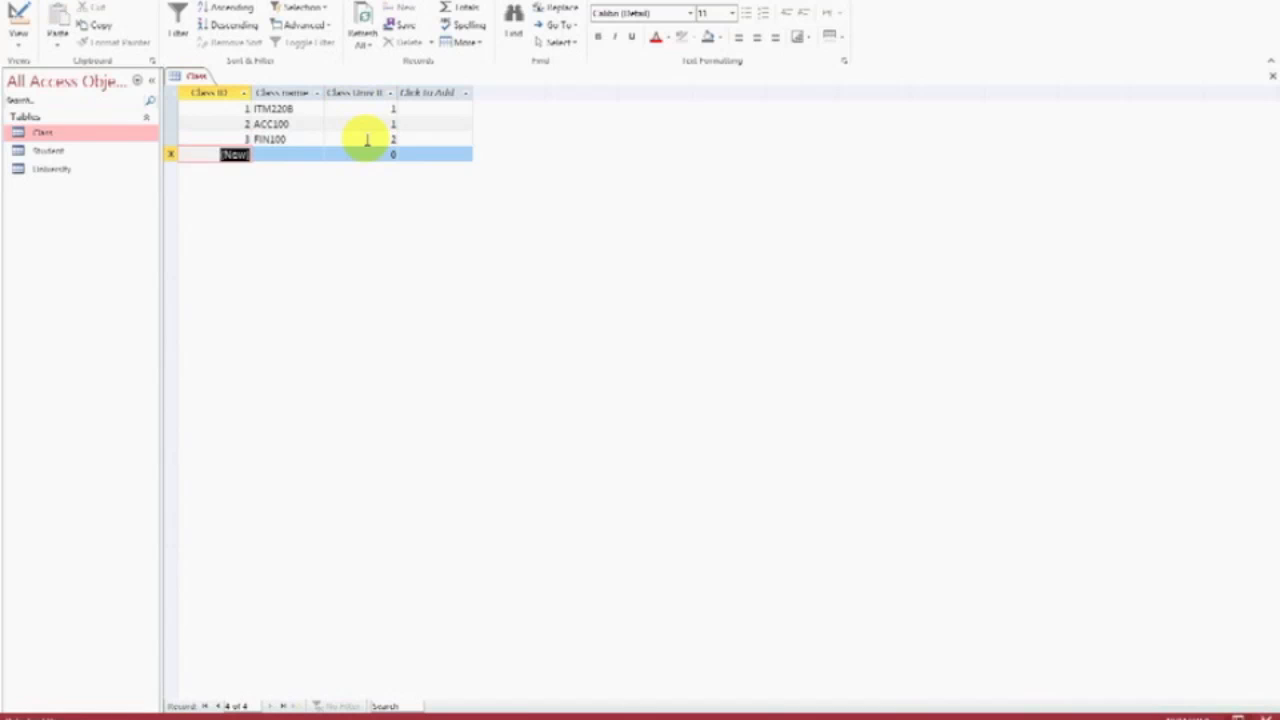
# Add a fourth record to the Class table with the class name MKT100 and university ID 2.
pyautogui.press('Tab')
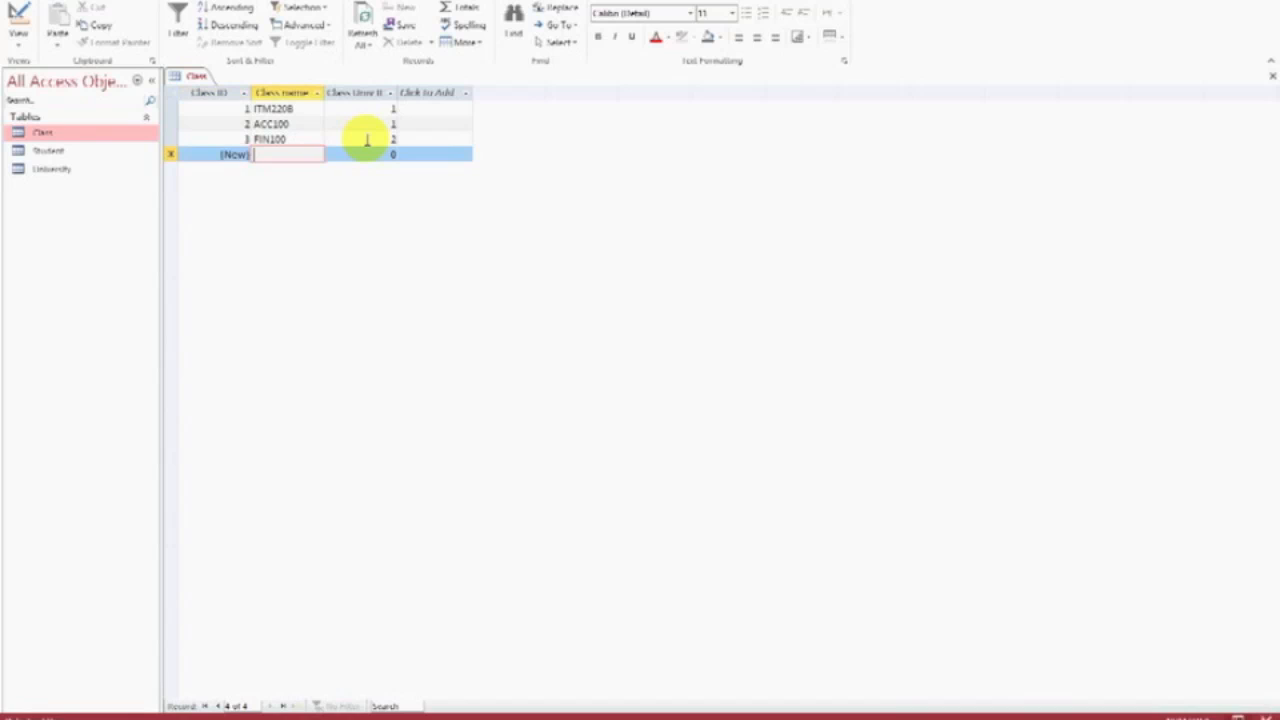
pyautogui.write('MK')
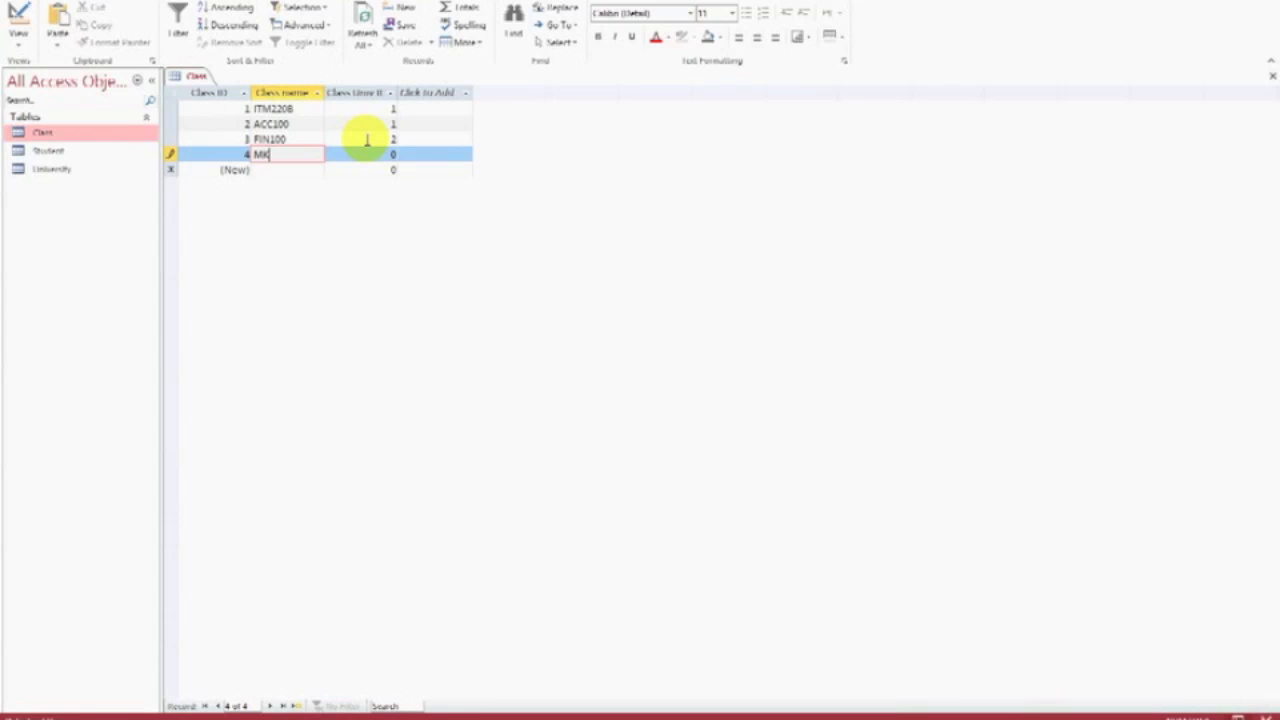
pyautogui.write('T100')
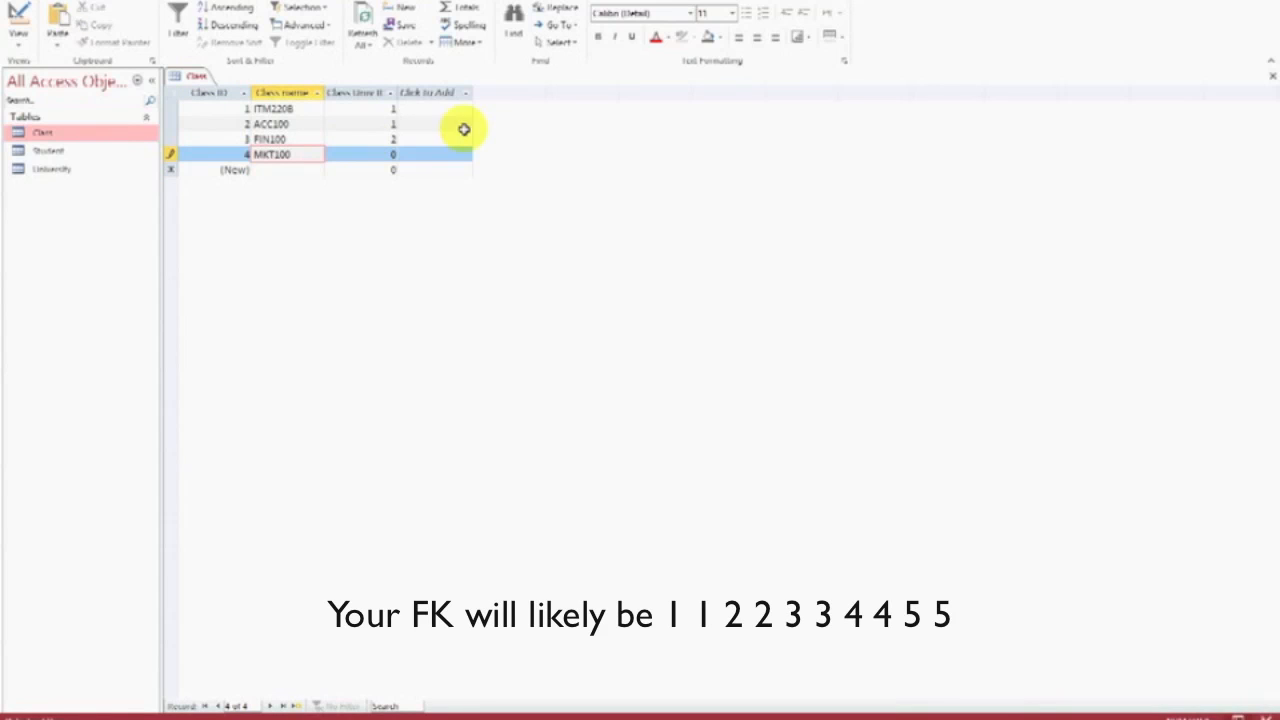
pyautogui.press('Tab')
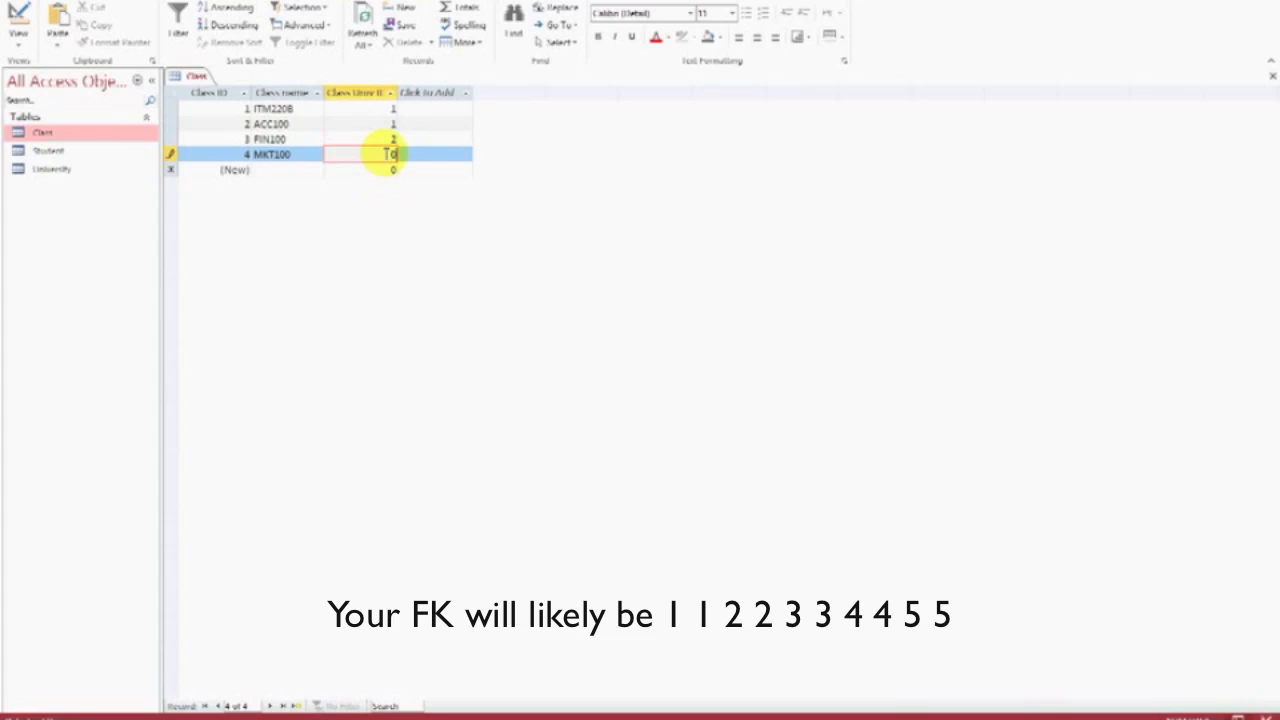
pyautogui.write('2')
pyautogui.press('Tab')
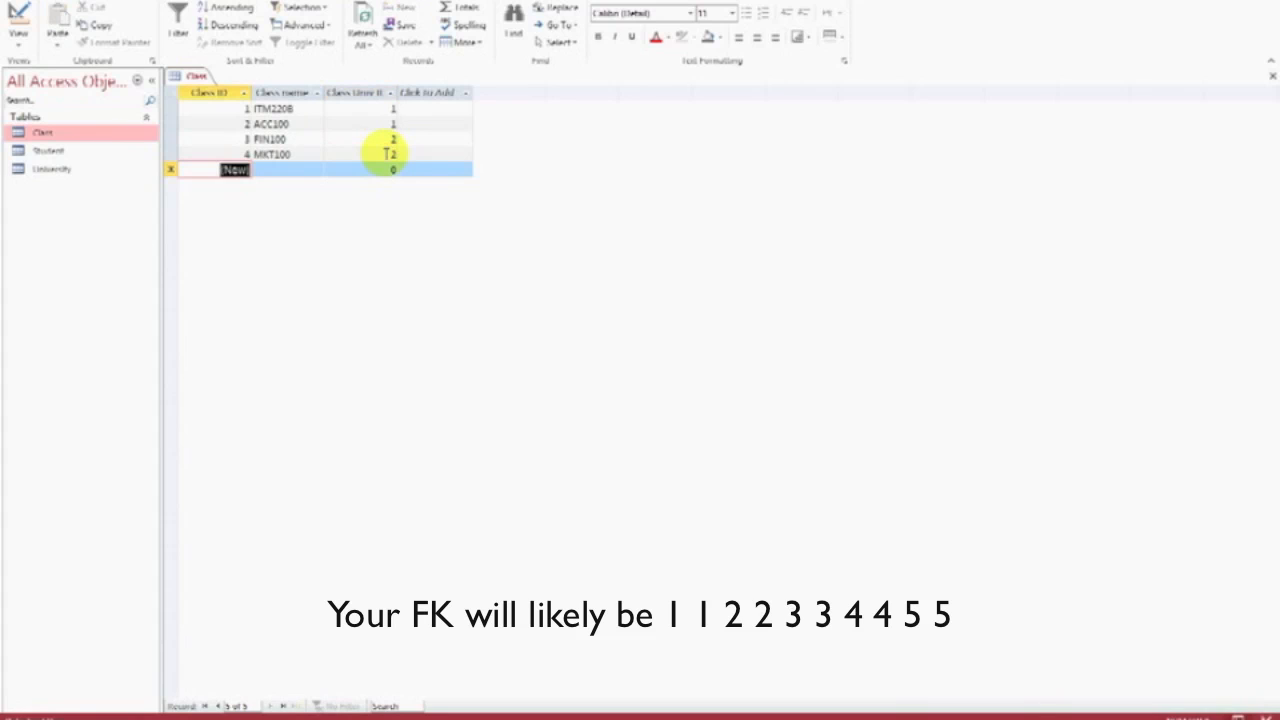
# Add a fifth record to the Class table with the class name ACC200 and university ID 3.
pyautogui.click(290, 169)
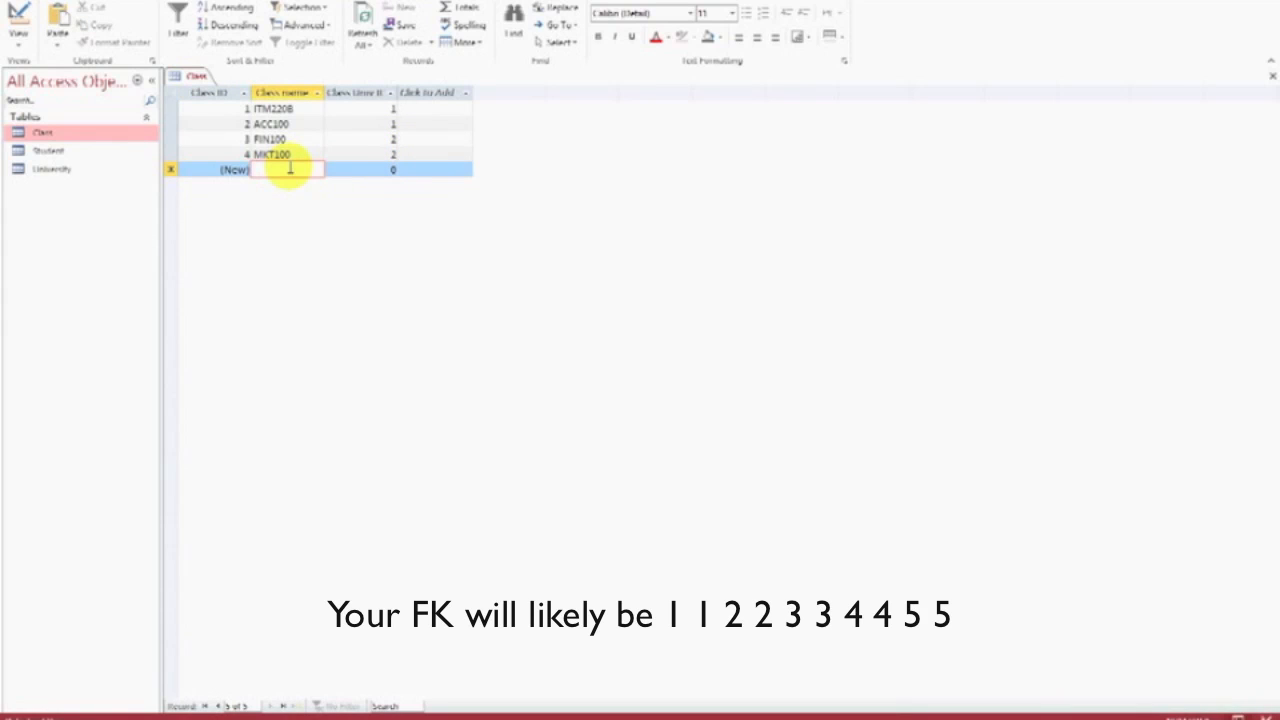
pyautogui.write('ACC200')
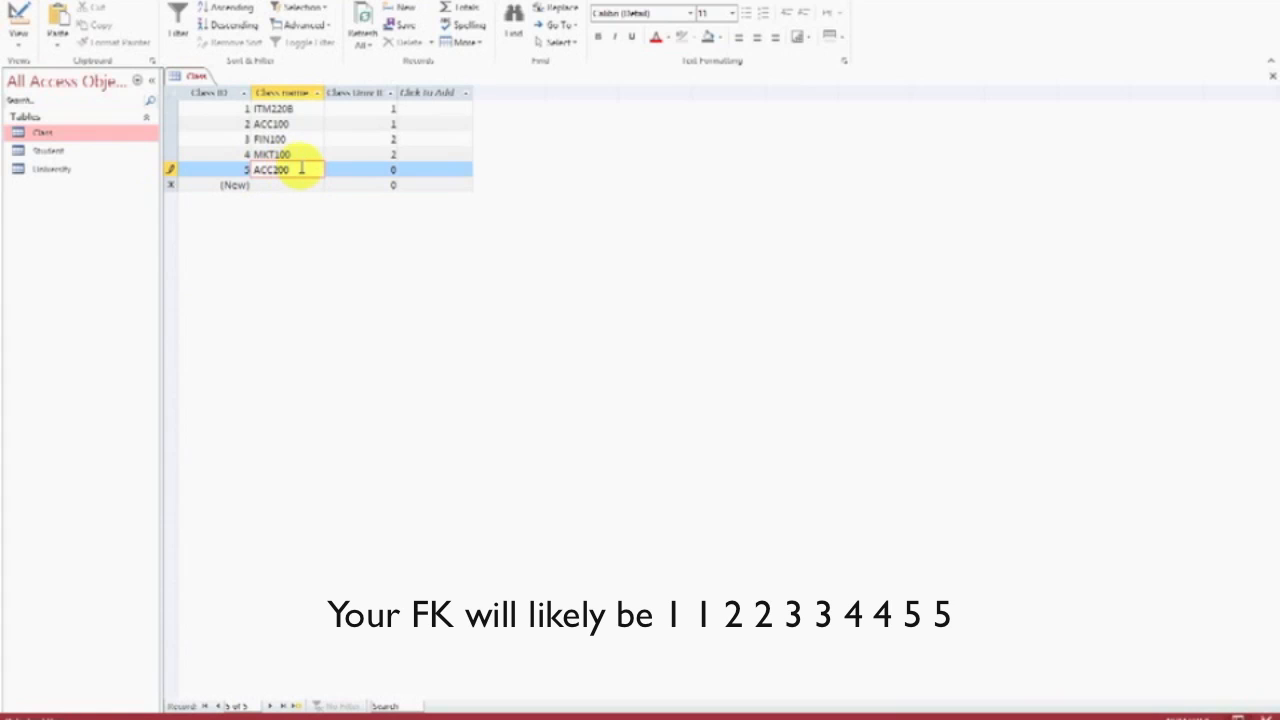
pyautogui.click(392, 169)
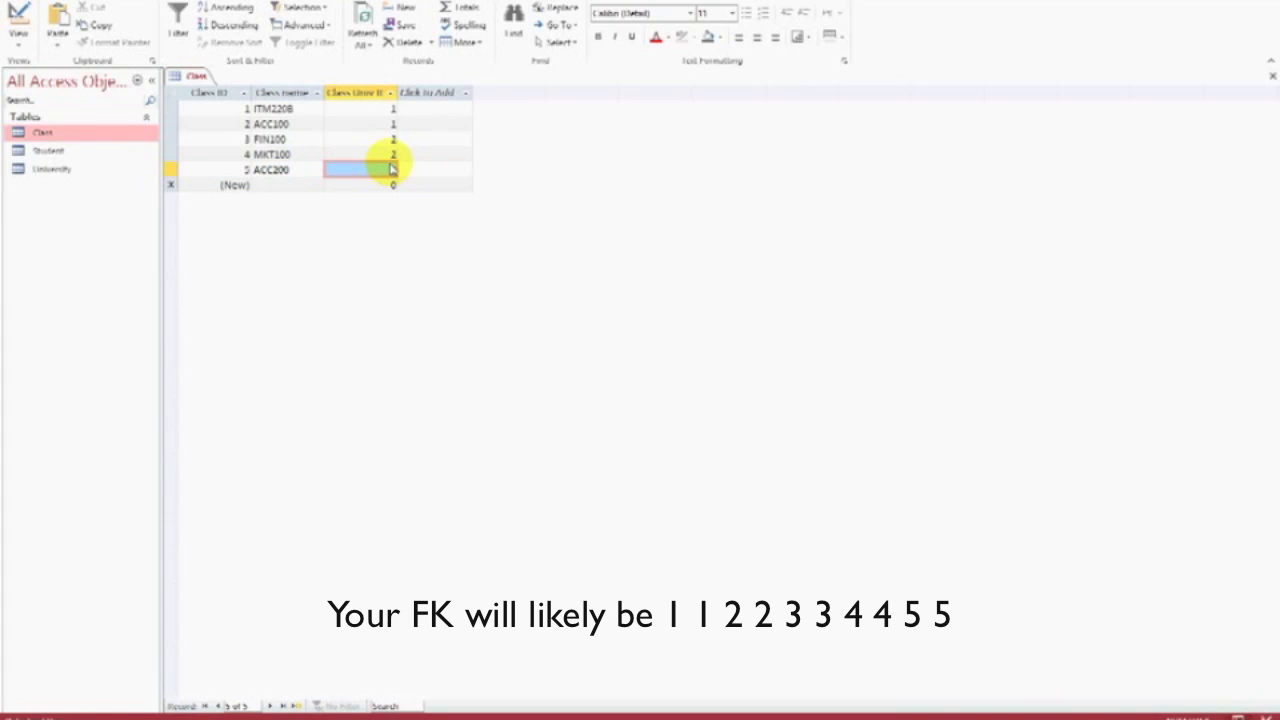
pyautogui.write('3')
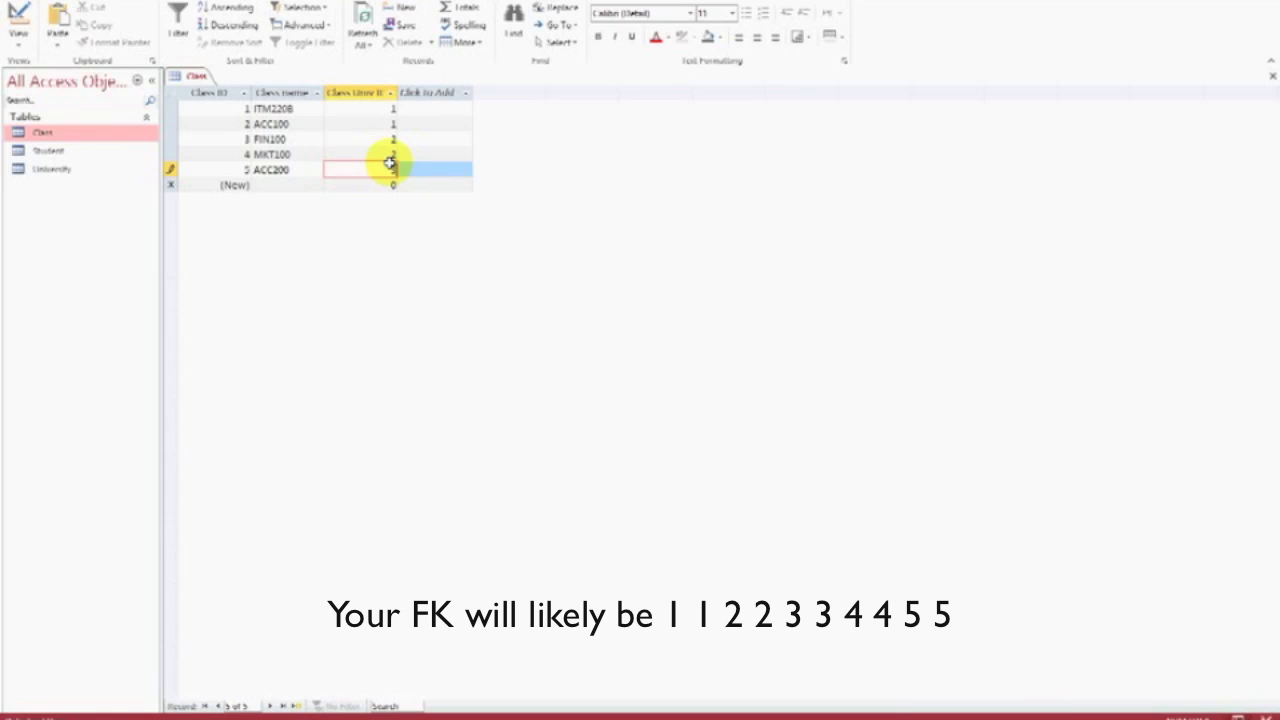
pyautogui.press('Tab')
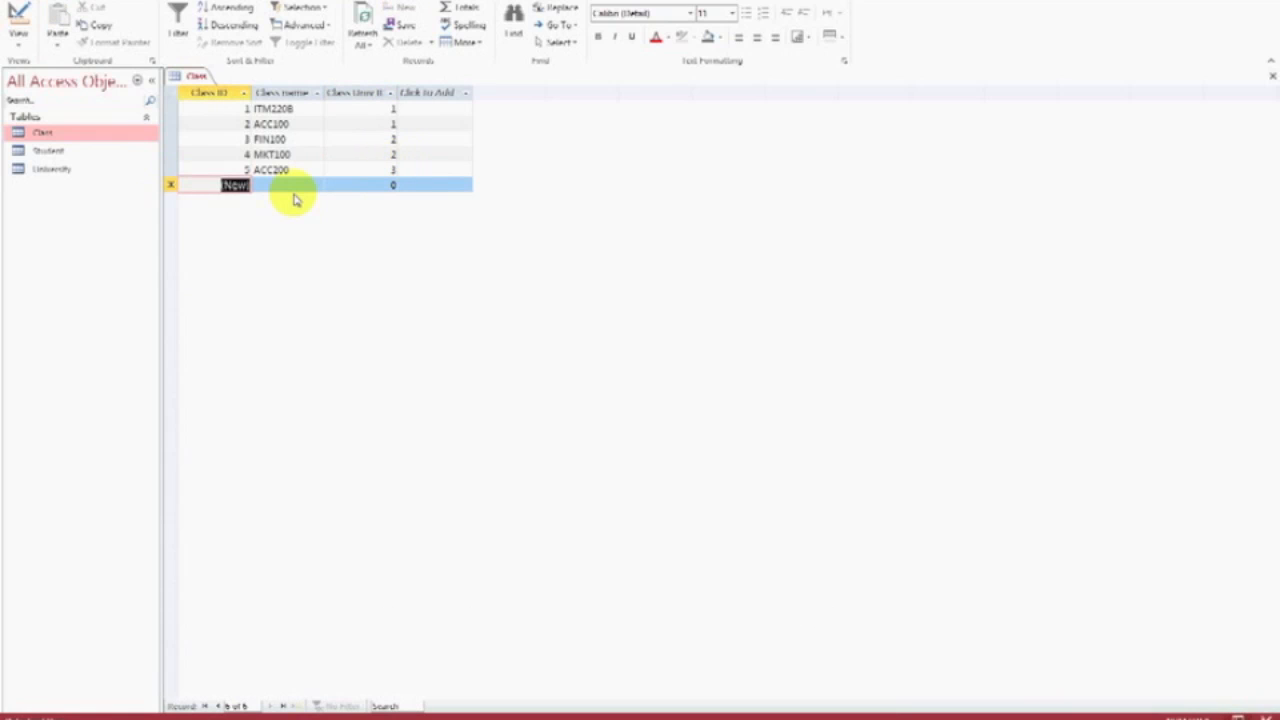
# Add a sixth record to the Class table with the class name MKT299 and university ID 3.
pyautogui.click(295, 182)
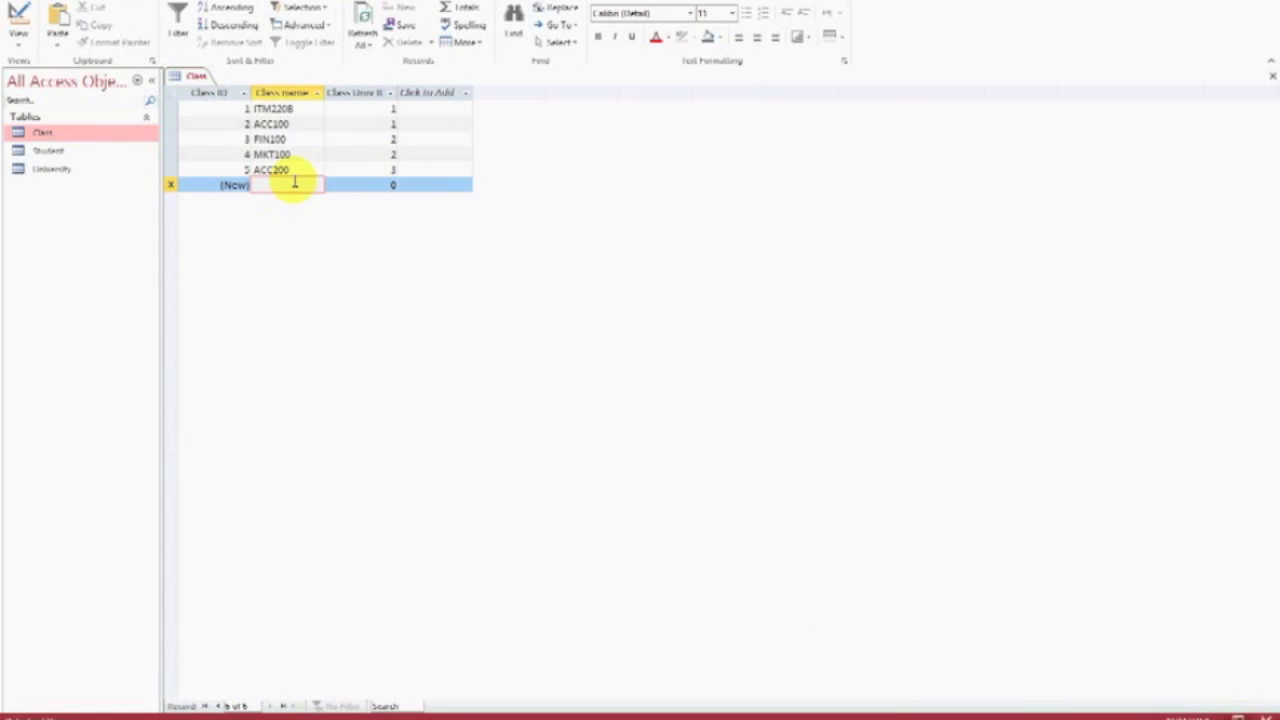
pyautogui.write('MKT')
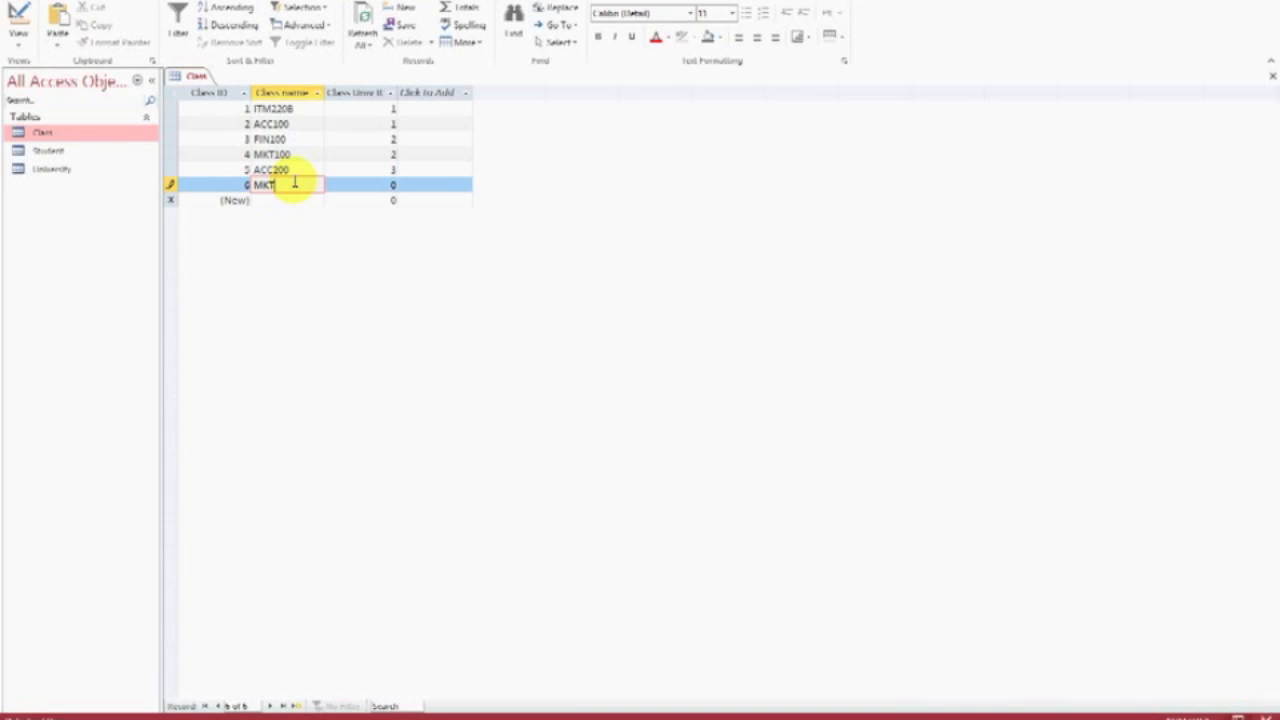
pyautogui.write('20')
pyautogui.write('99')
pyautogui.click(372, 183)
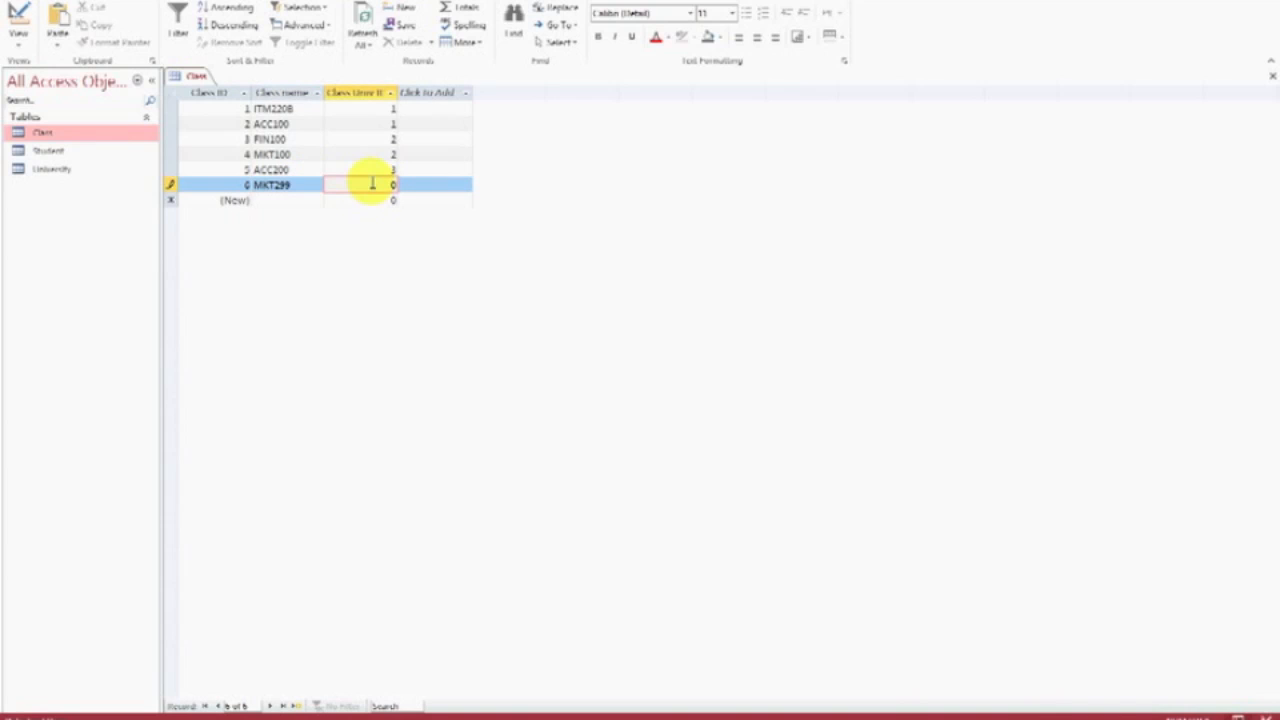
pyautogui.press('BackSpace')
pyautogui.write('3')
pyautogui.press('Tab')
# Examine the Class table's Class ID primary key column and its Class Univ ID foreign key column.
pyautogui.click(395, 142)
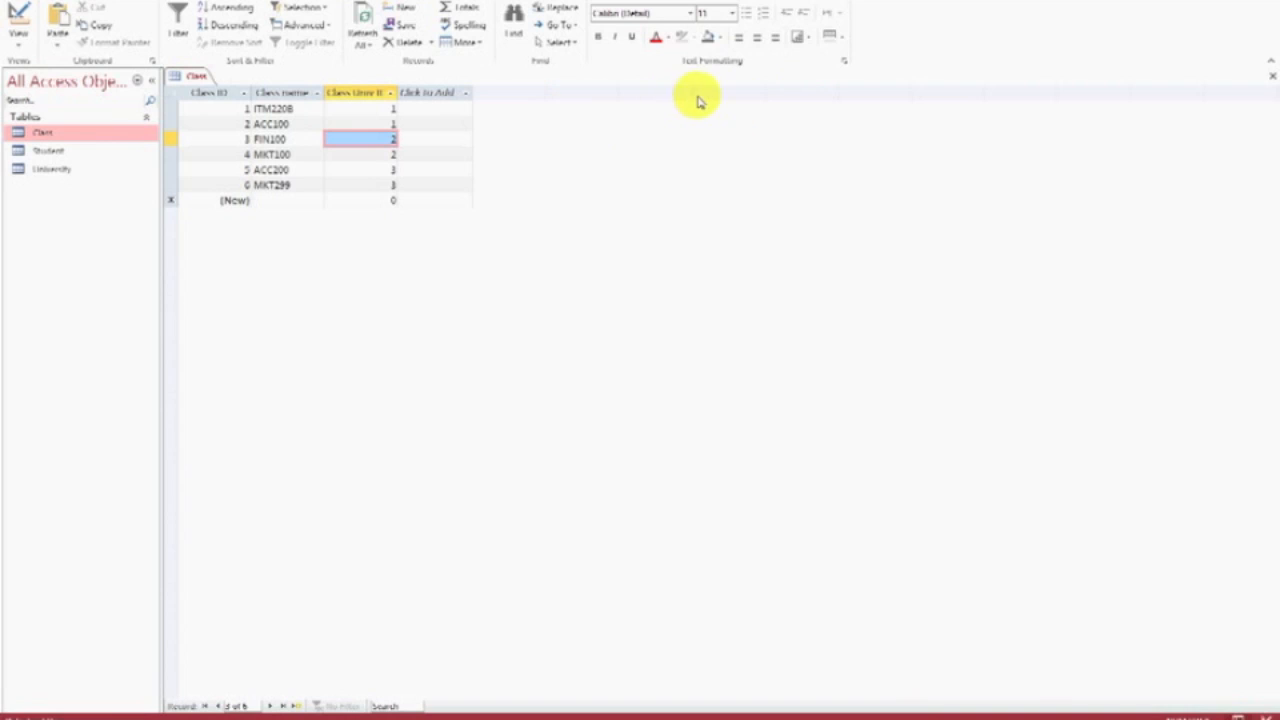
pyautogui.click(205, 90)
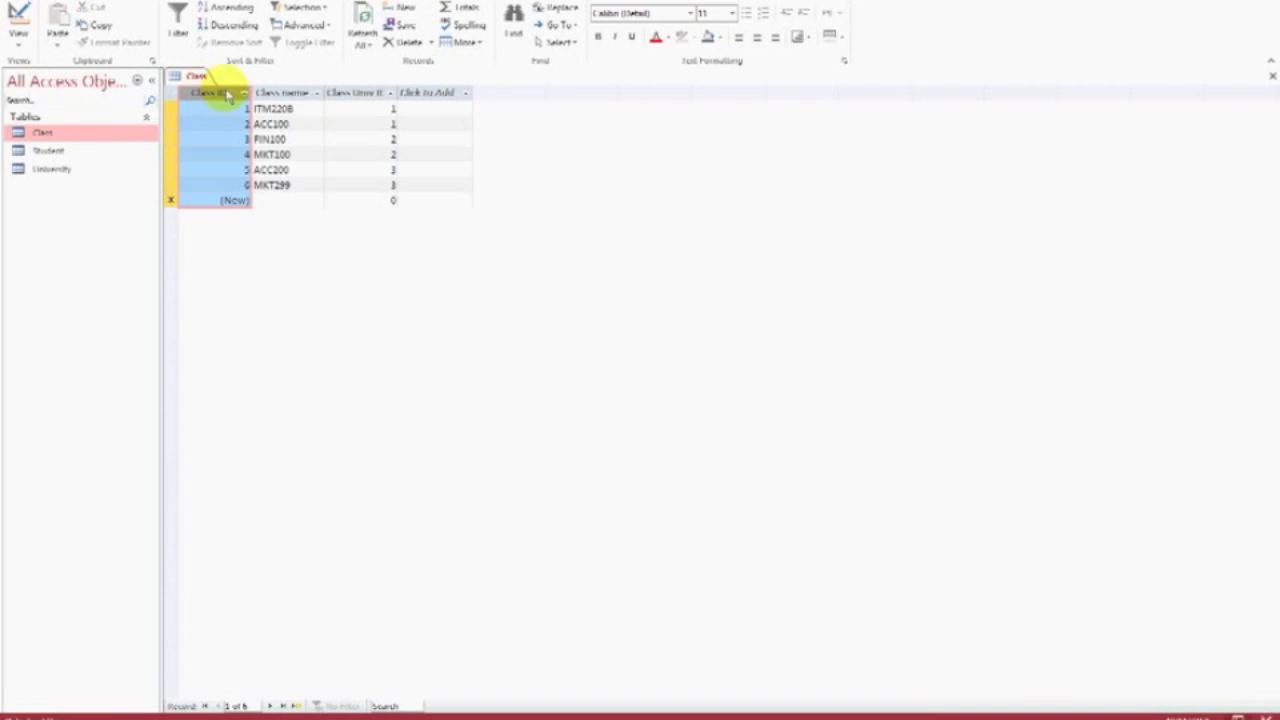
pyautogui.click(357, 90)
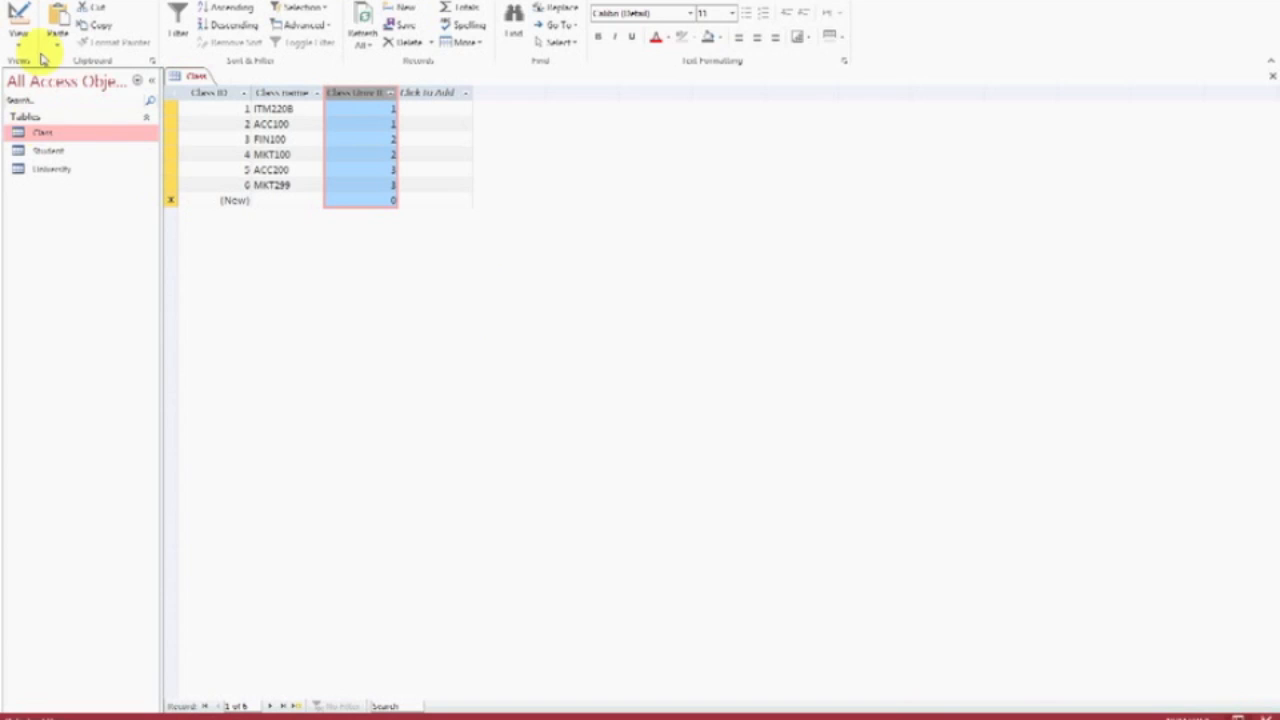
pyautogui.rightClick(193, 78)
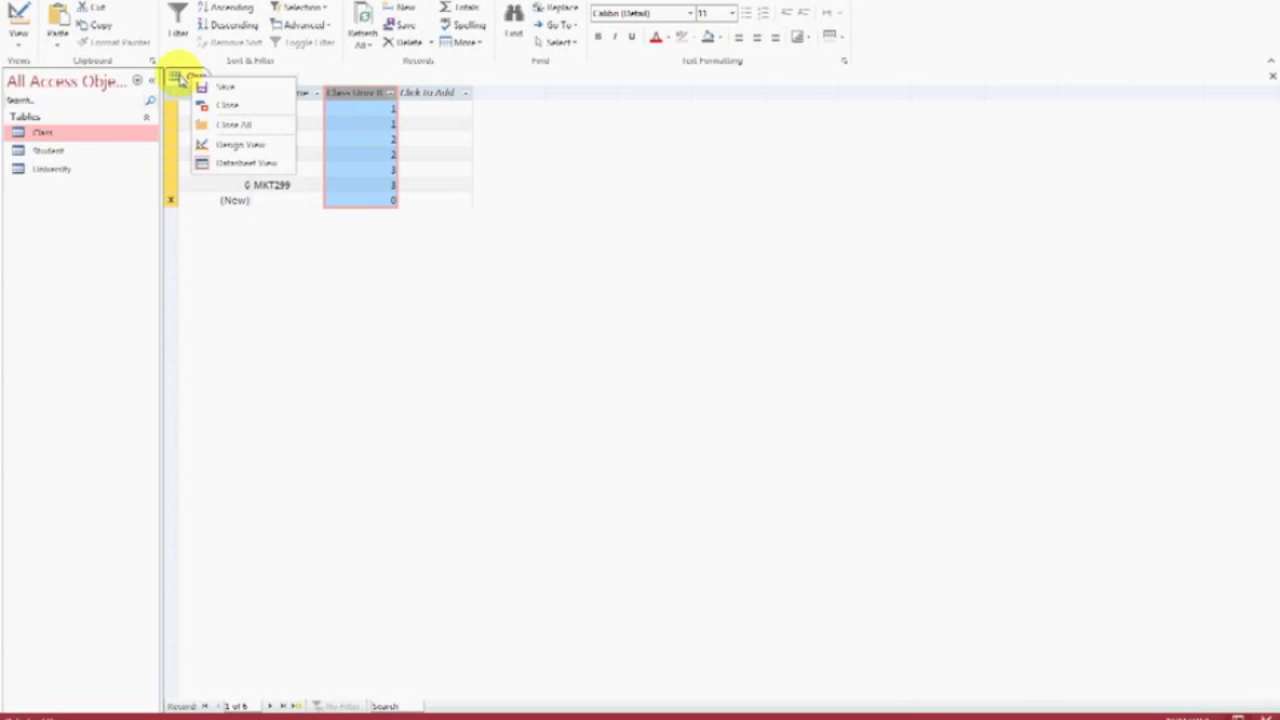
pyautogui.click(178, 78)
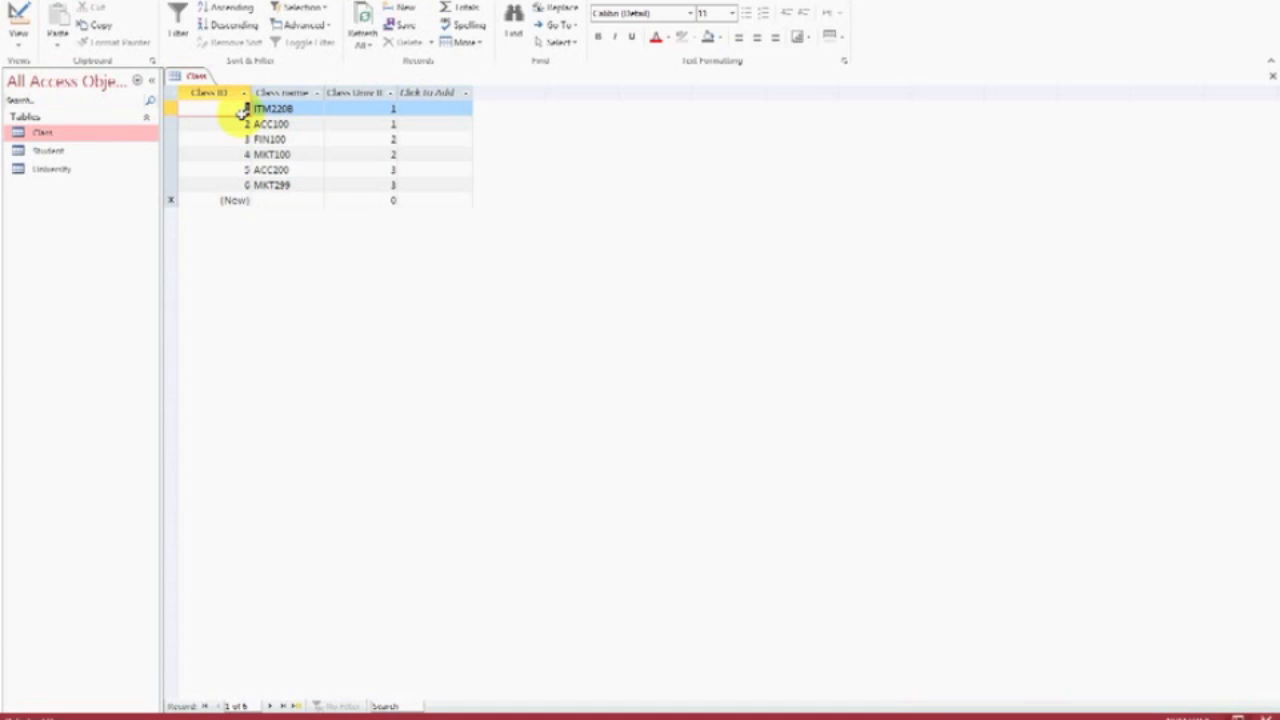
# Open the Student table and add a first record with last name Bunny, first name Bugs and class ID 1.
pyautogui.doubleClick(46, 151)
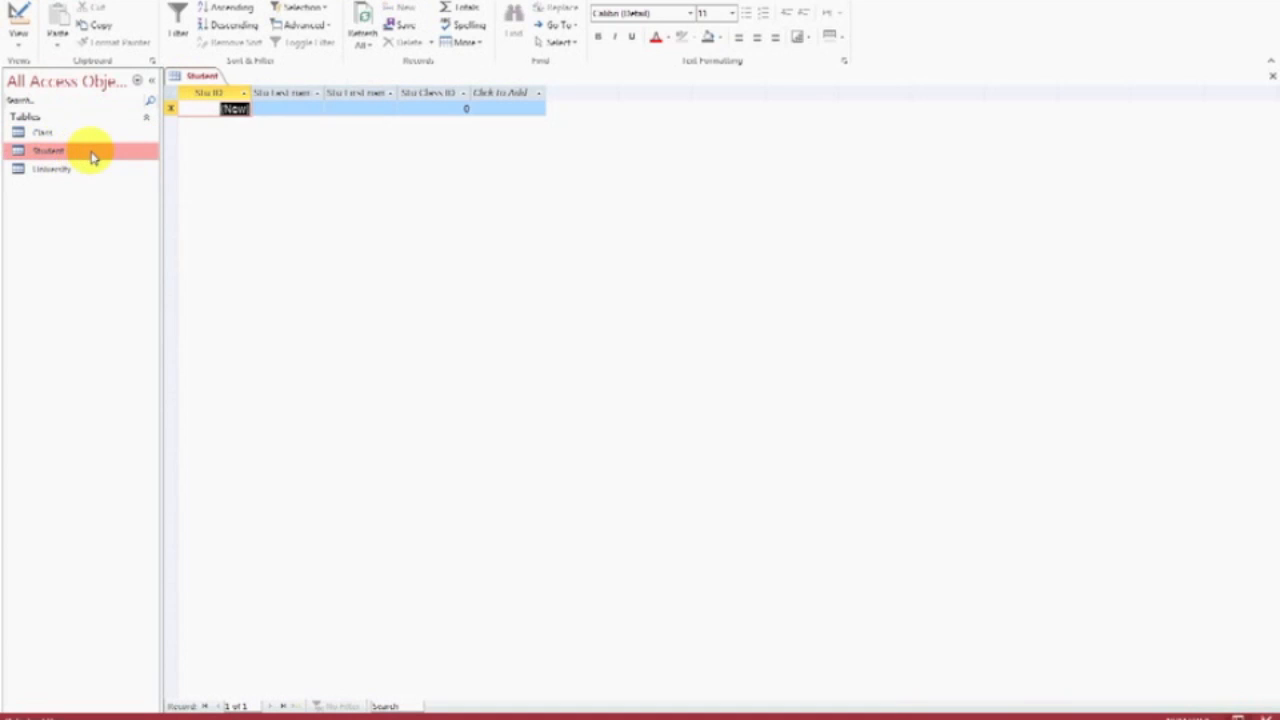
pyautogui.click(268, 108)
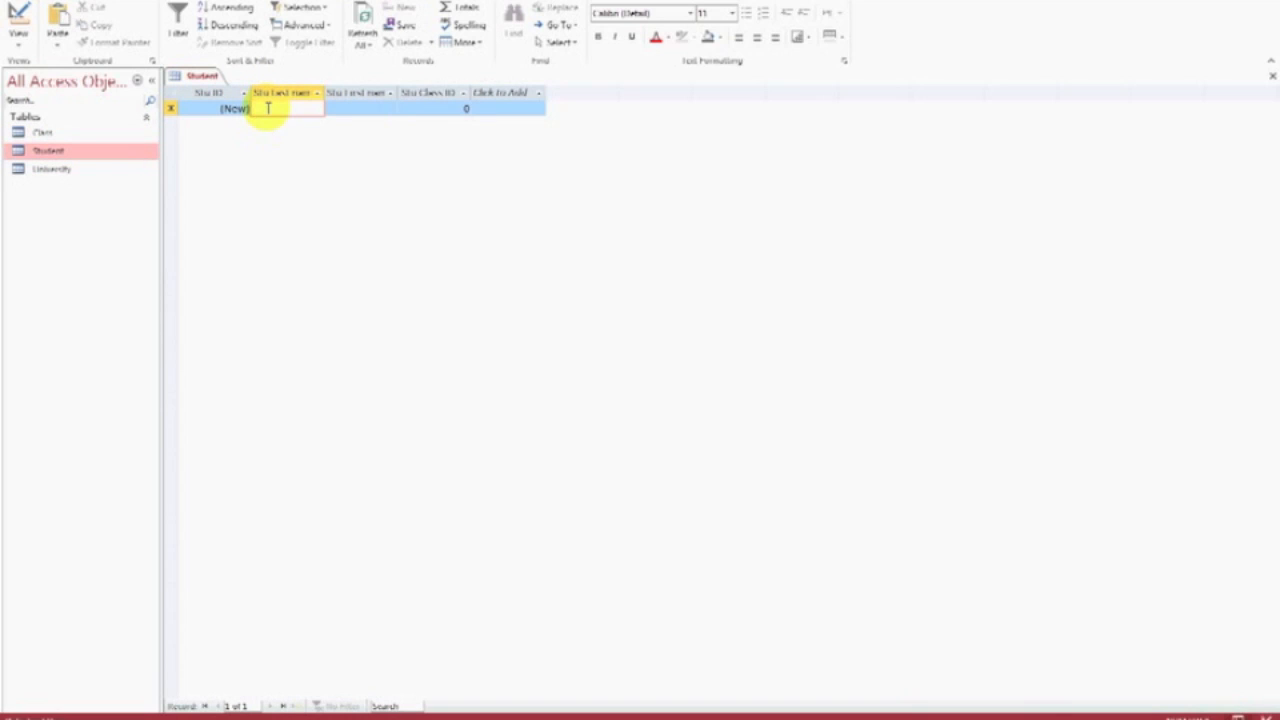
pyautogui.write('Bunny')
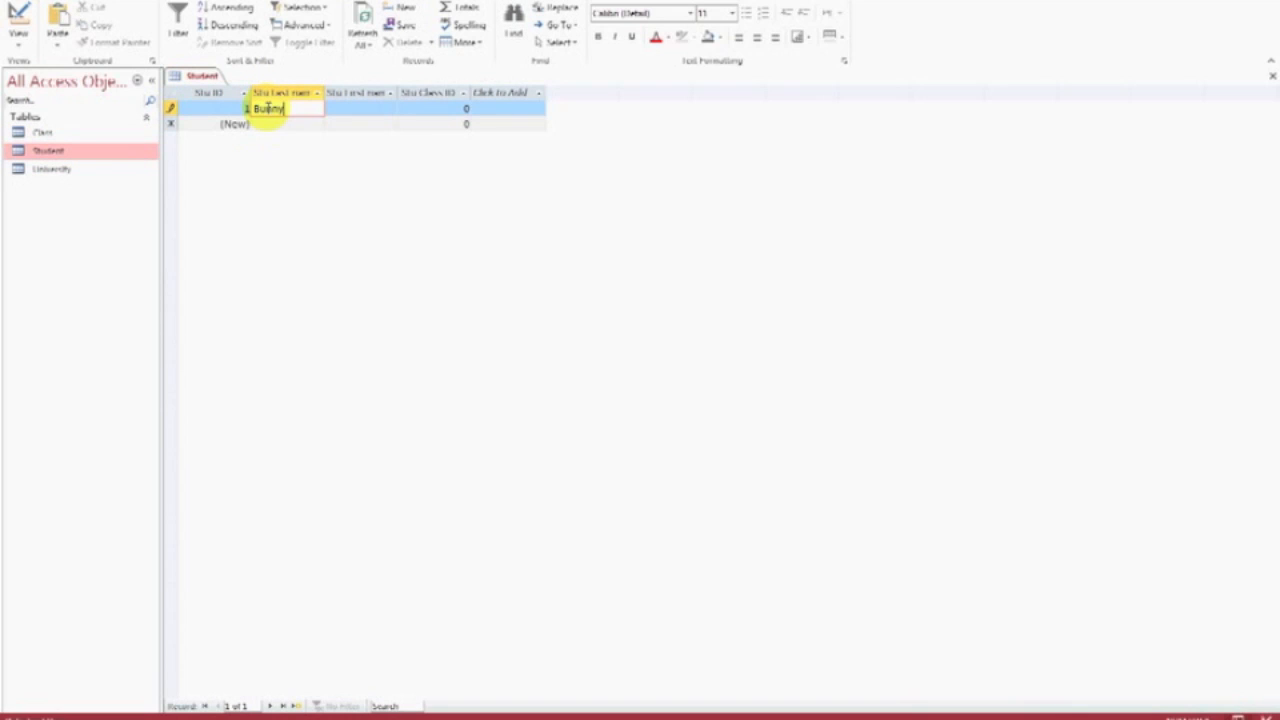
pyautogui.click(346, 110)
pyautogui.write('Bugs')
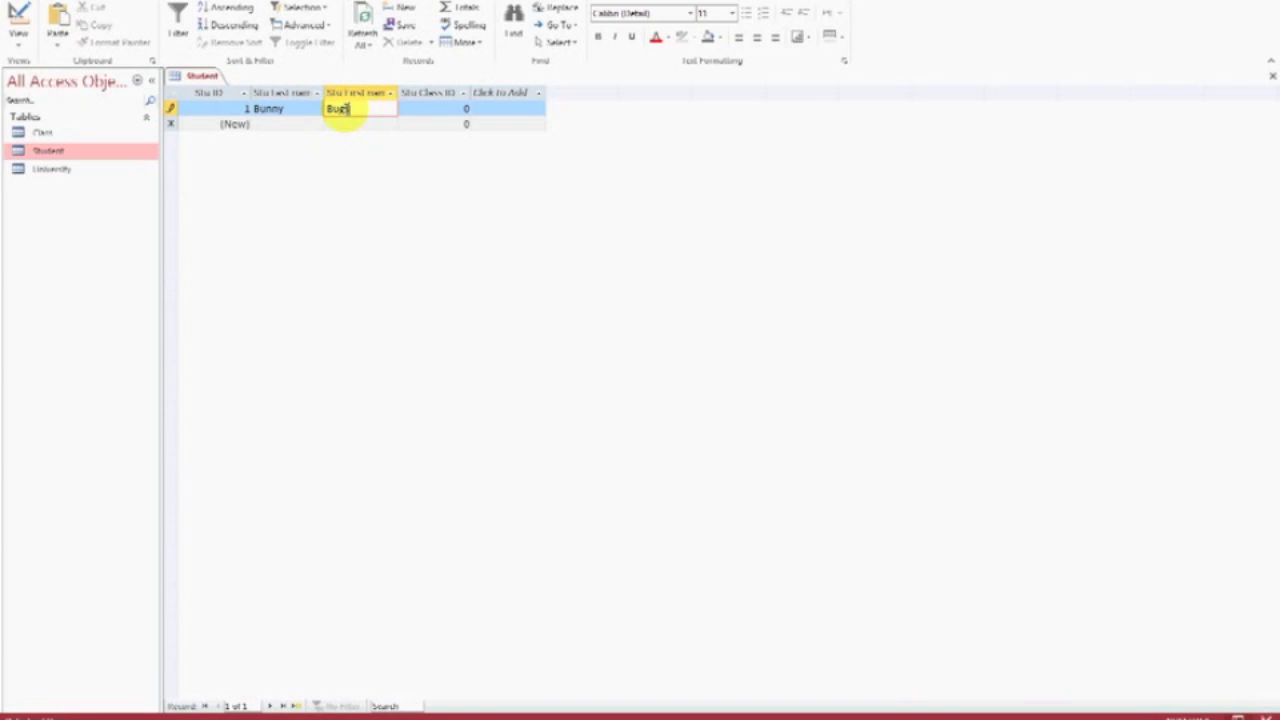
pyautogui.click(460, 108)
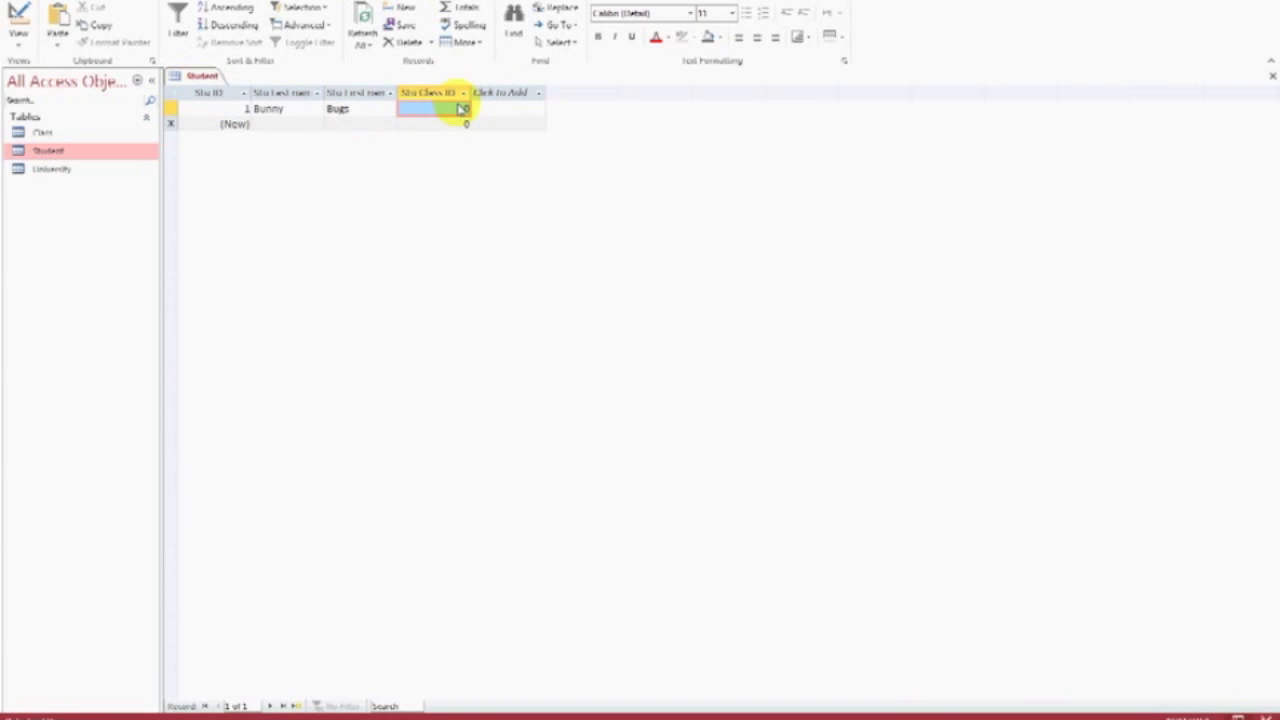
pyautogui.press('Tab')
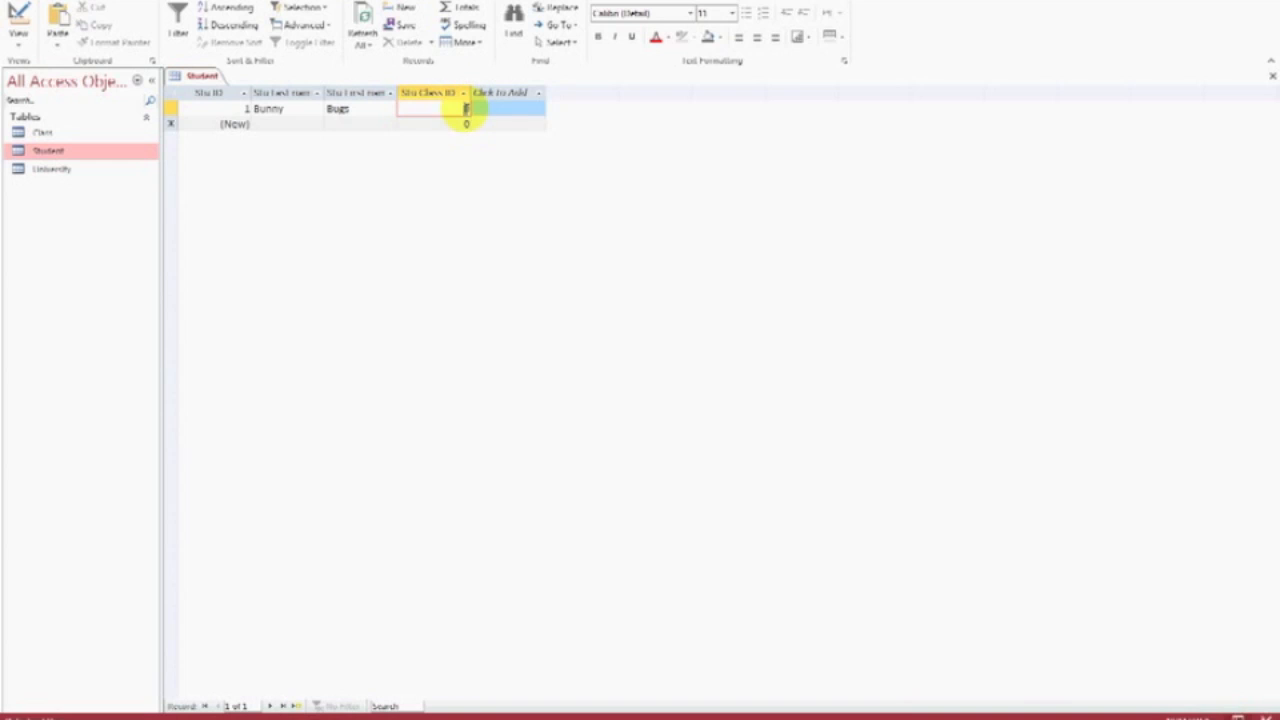
pyautogui.press('BackSpace')
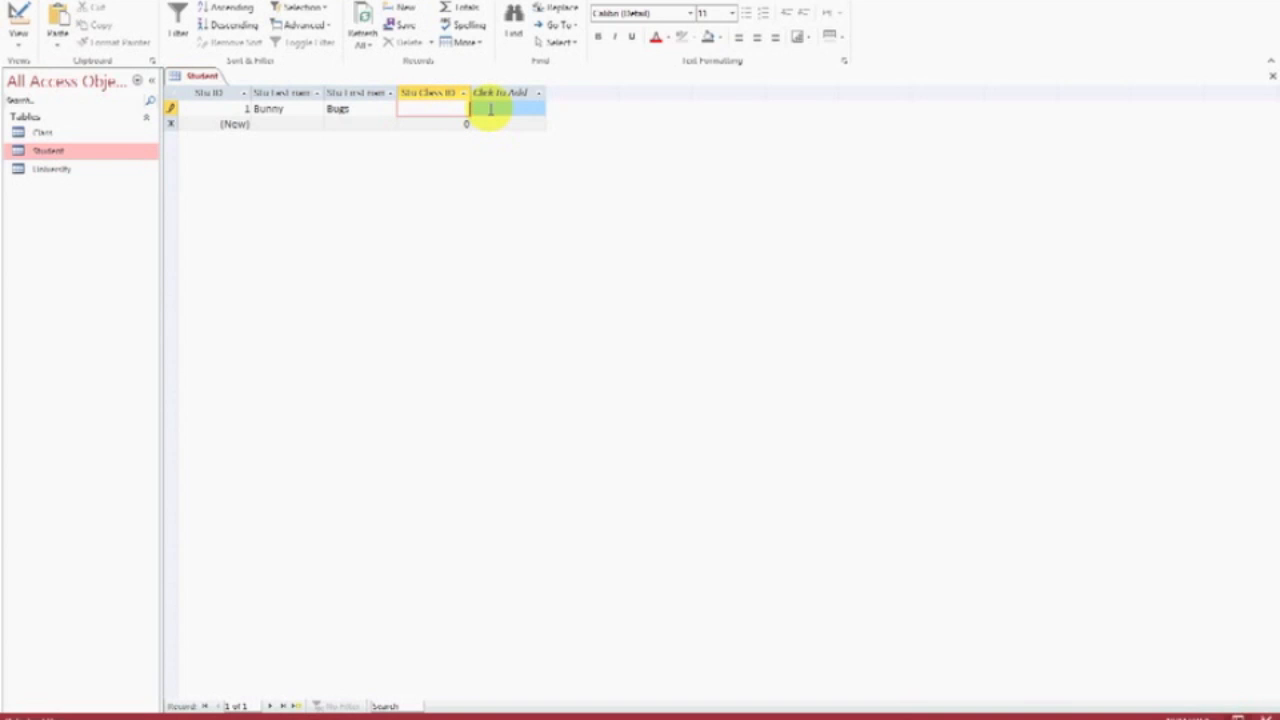
# Add a second record to the Student table with last name Runner, first name Road and class ID 1.
pyautogui.click(280, 122)
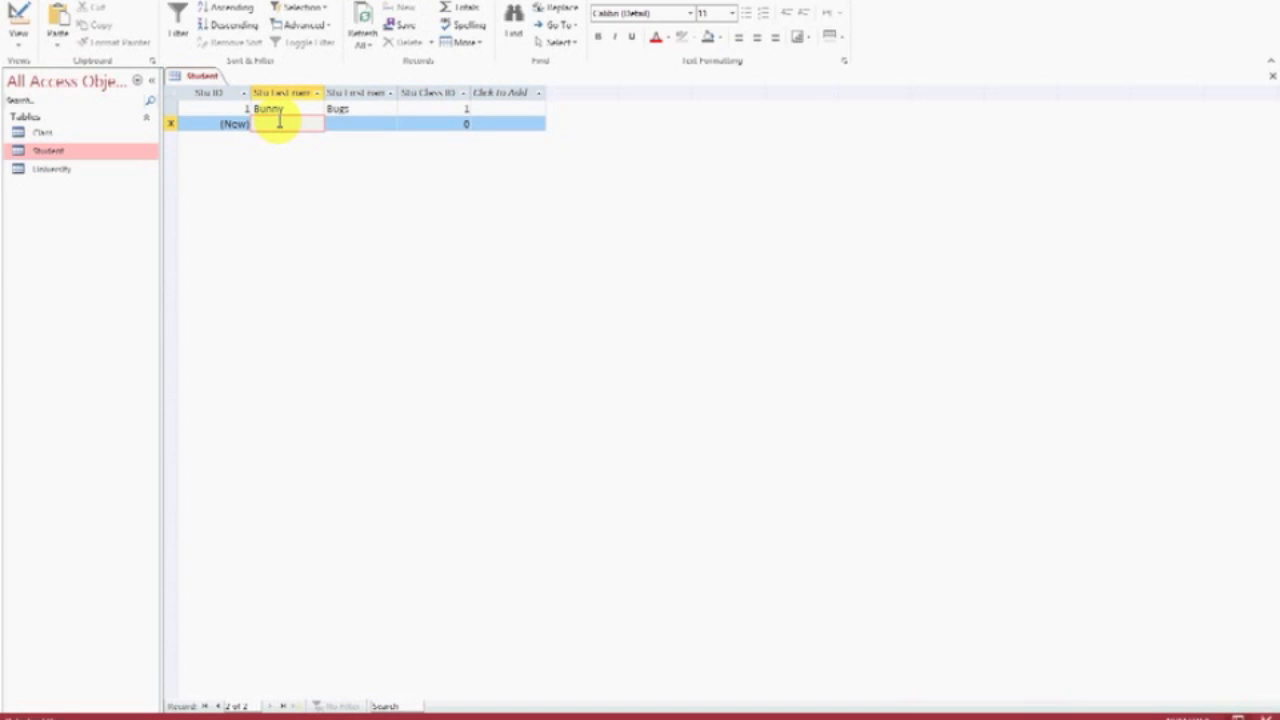
pyautogui.write('Runner')
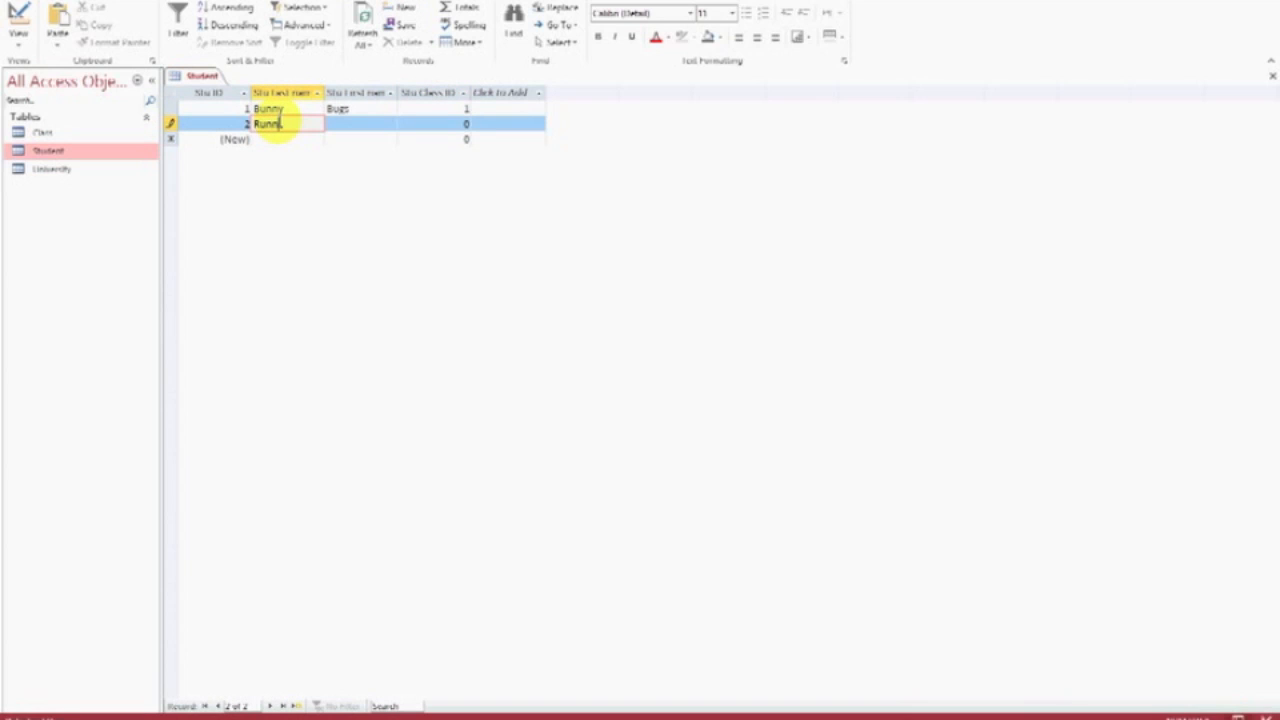
pyautogui.click(349, 130)
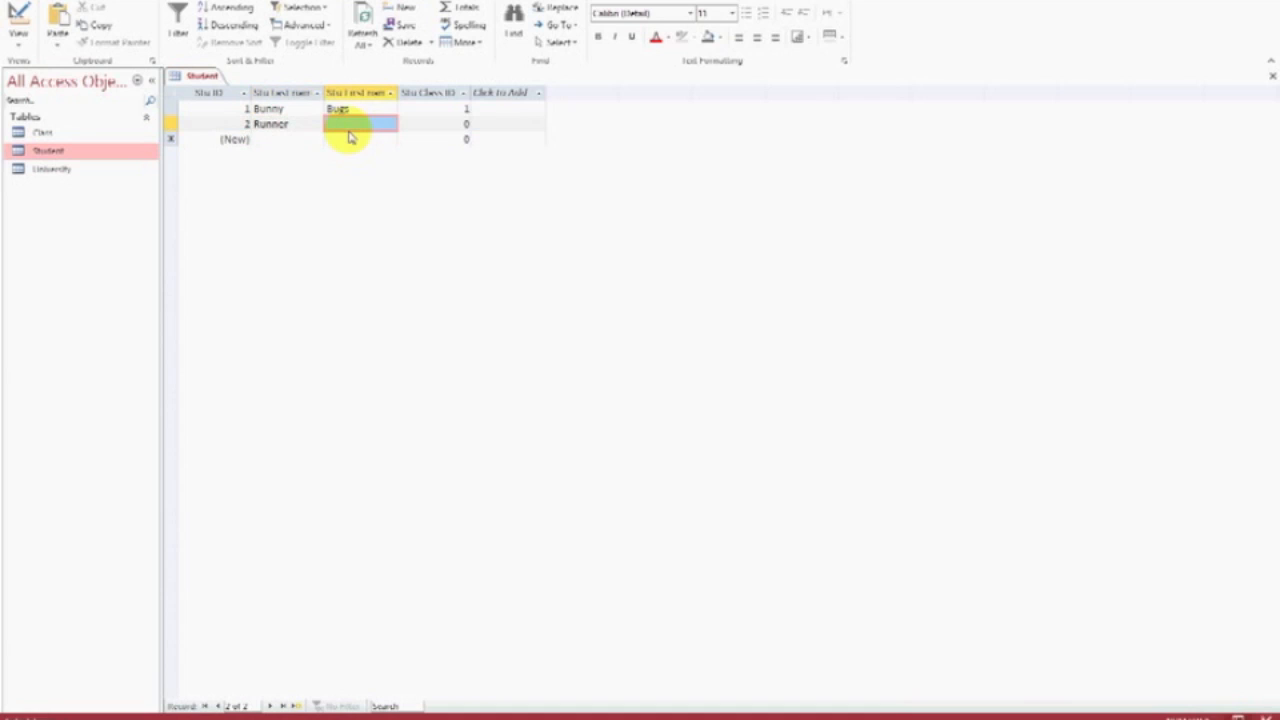
pyautogui.write('Road')
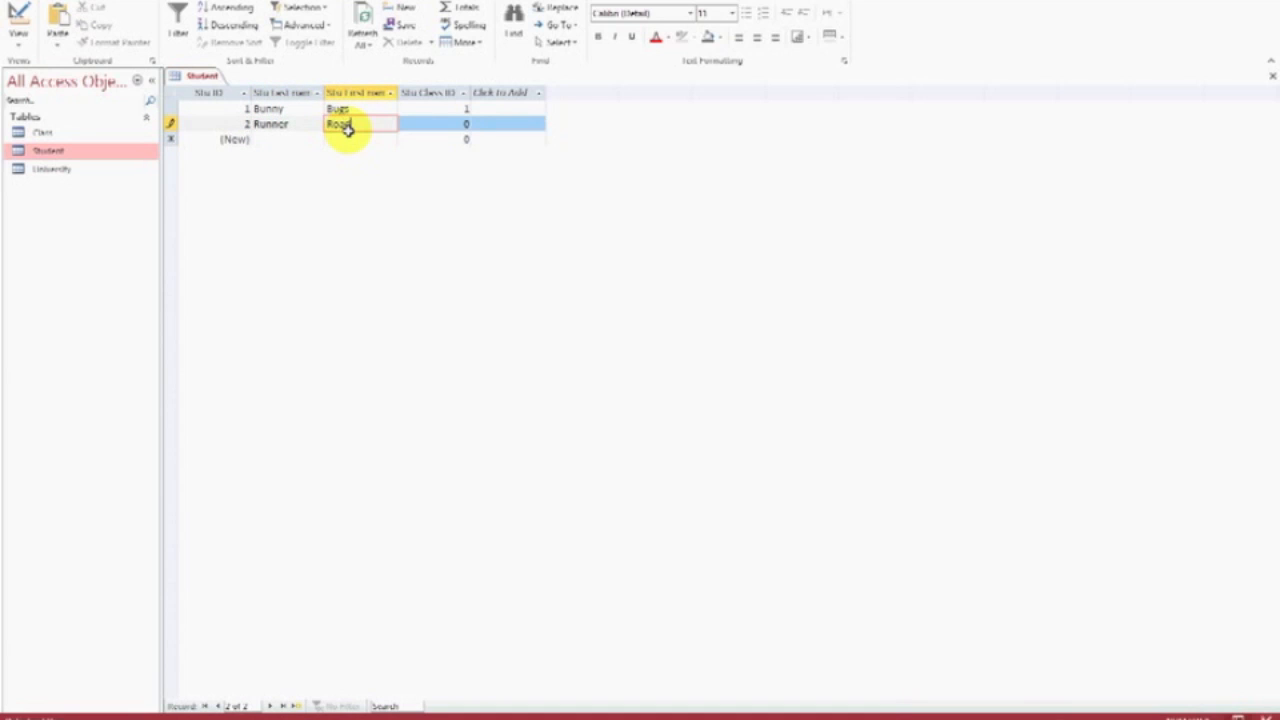
pyautogui.click(440, 124)
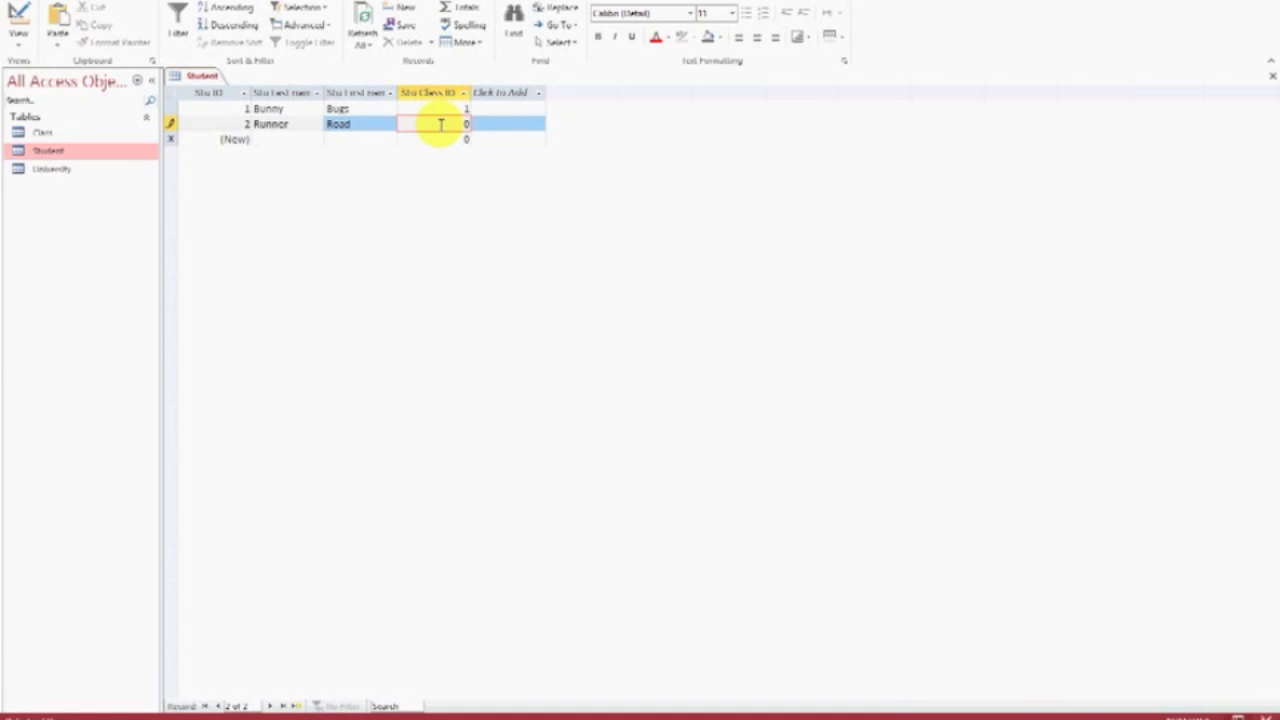
pyautogui.press('BackSpace')
pyautogui.write('1')
pyautogui.click(288, 140)
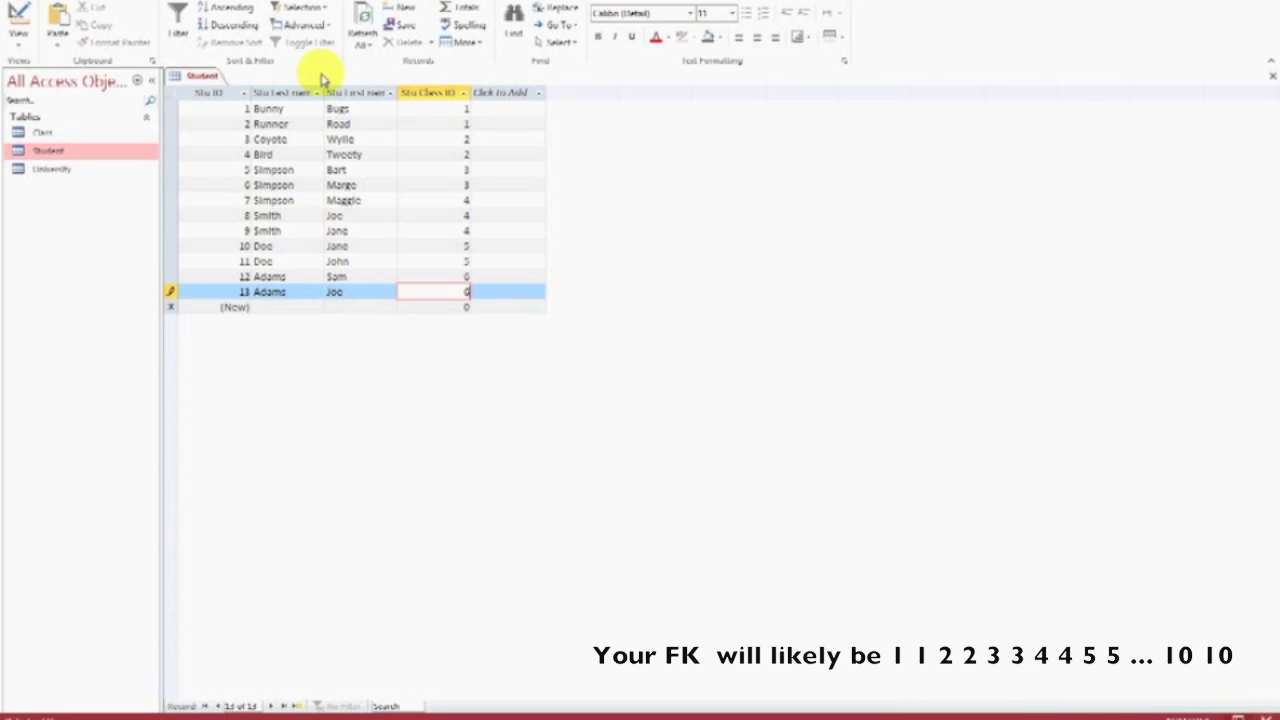
# Compare the Student table's ID, name and class ID columns with the records in the Class and University tables.
pyautogui.click(37, 134)
pyautogui.doubleClick(37, 134)
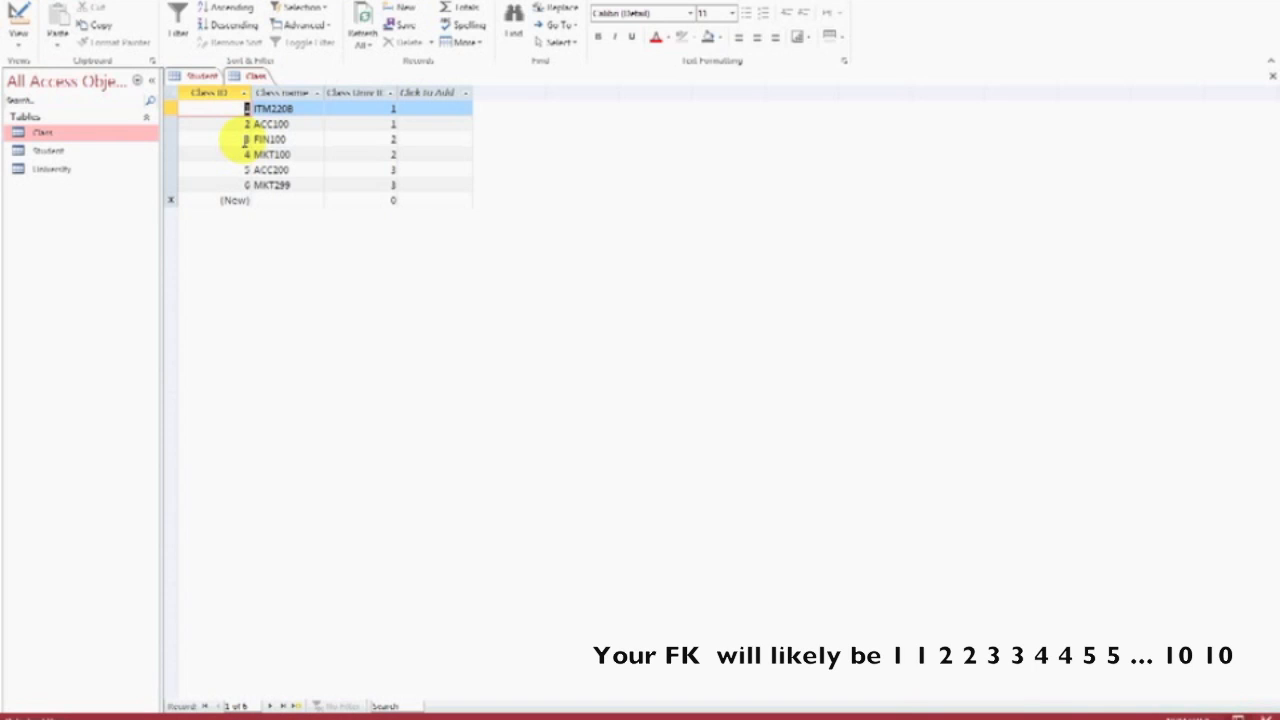
pyautogui.click(200, 77)
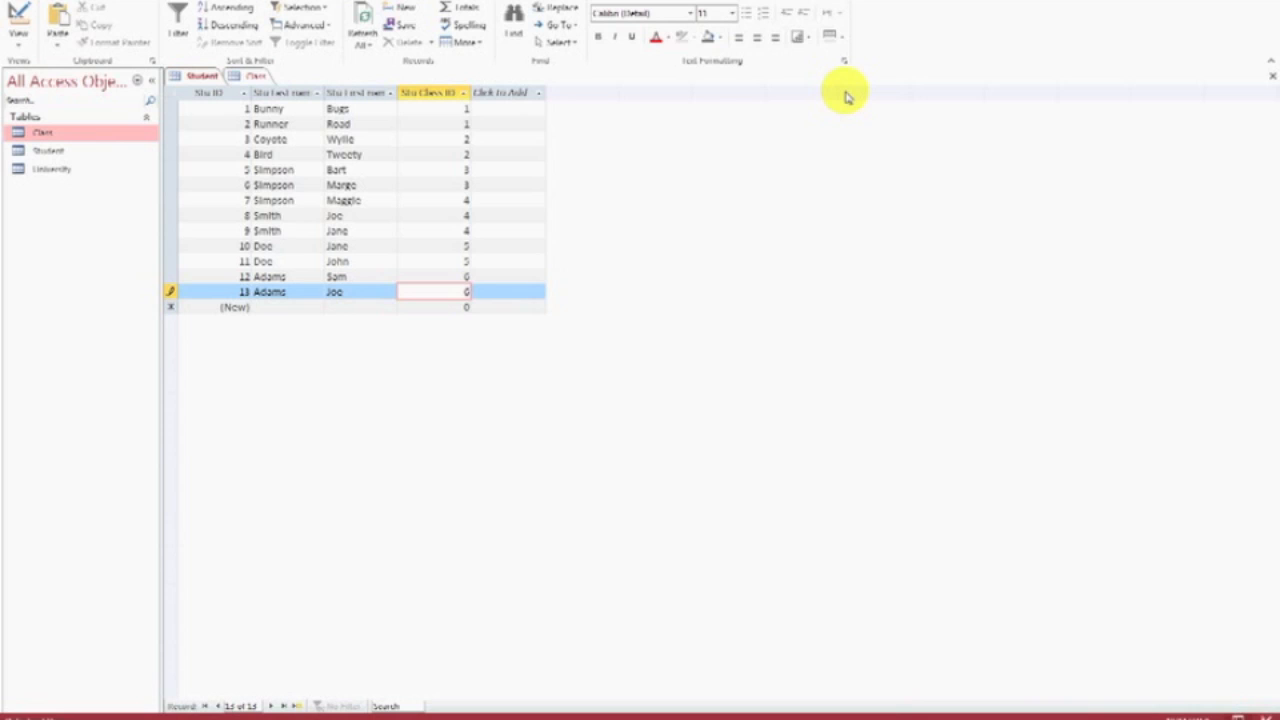
pyautogui.click(205, 92)
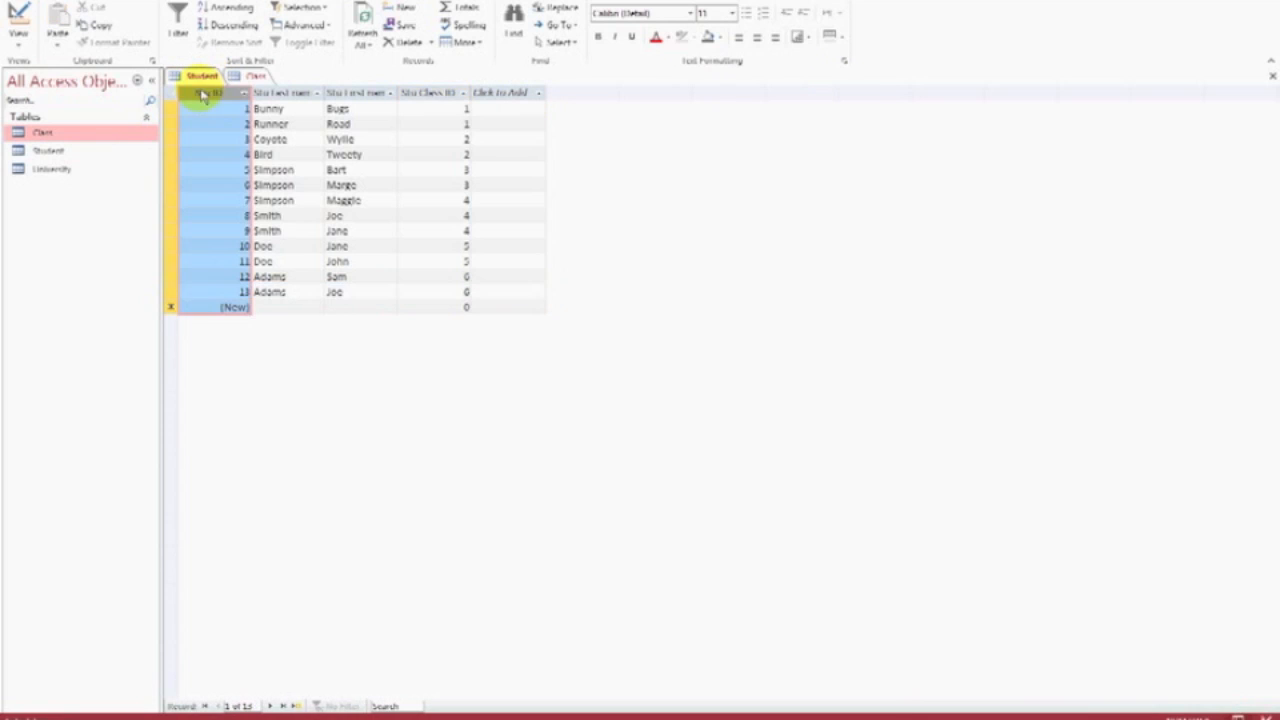
pyautogui.click(427, 92)
pyautogui.moveTo(280, 92); pyautogui.dragTo(347, 95)
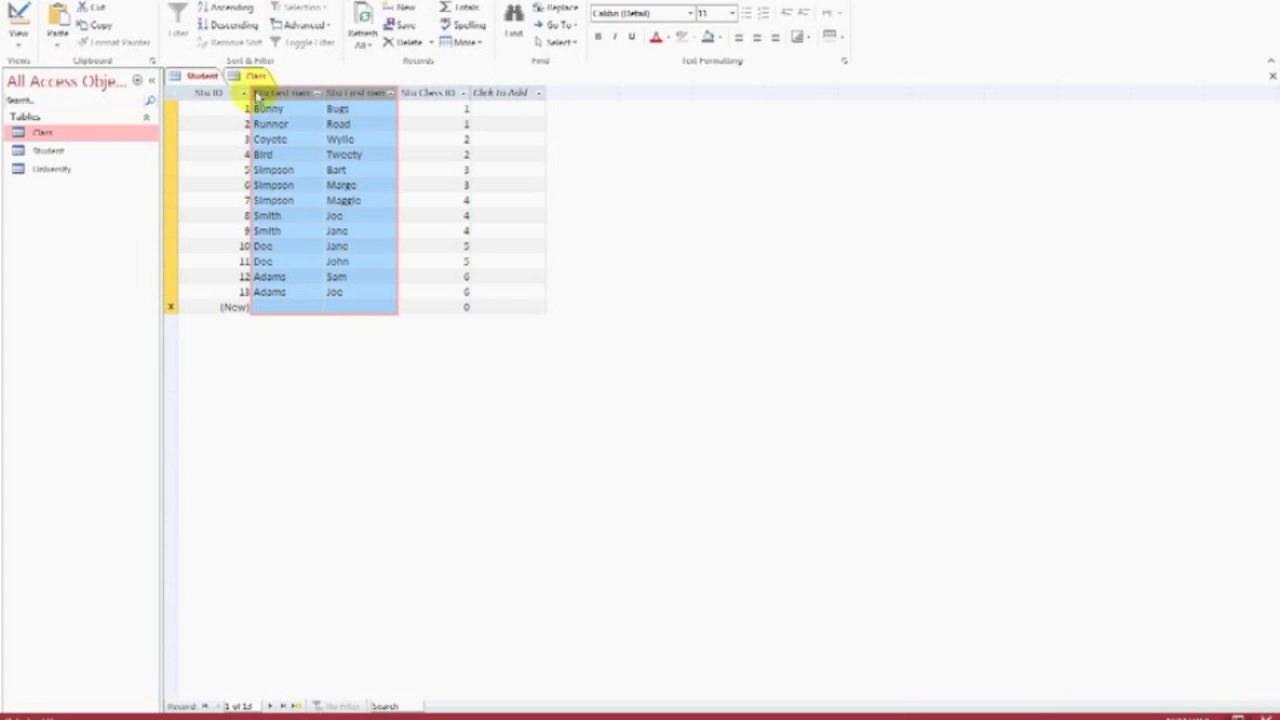
pyautogui.click(52, 170)
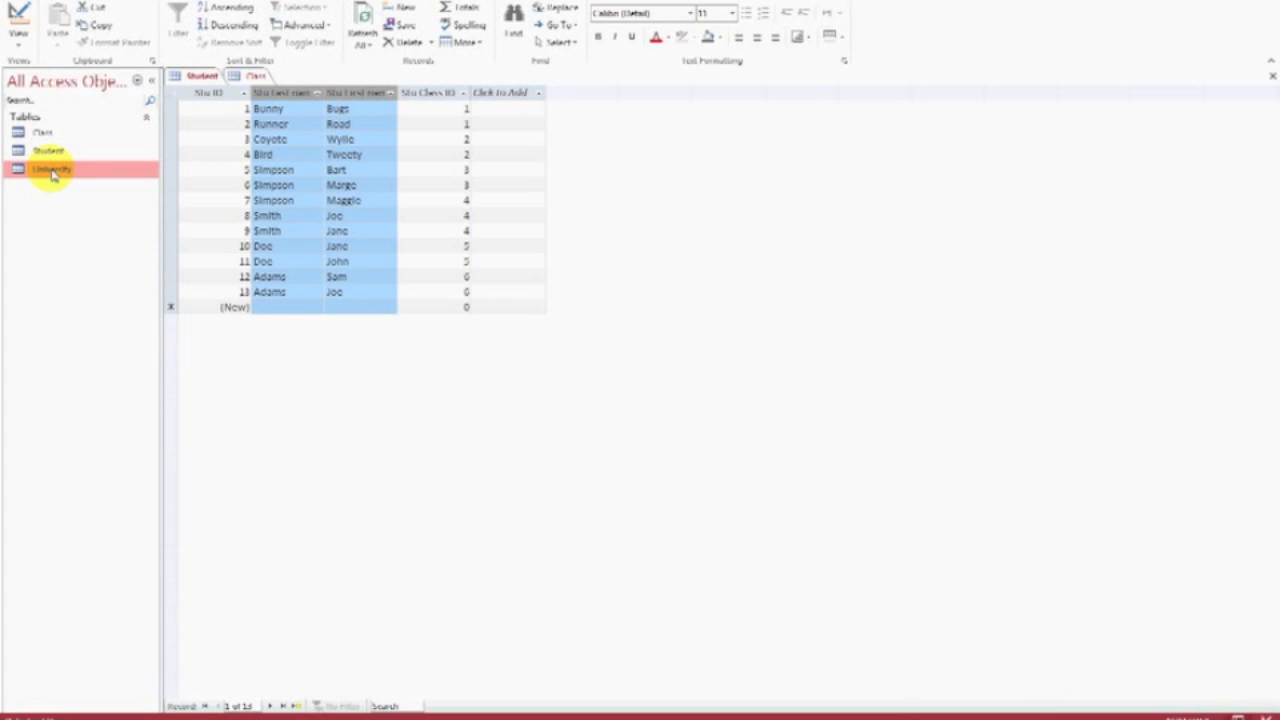
pyautogui.doubleClick(52, 170)
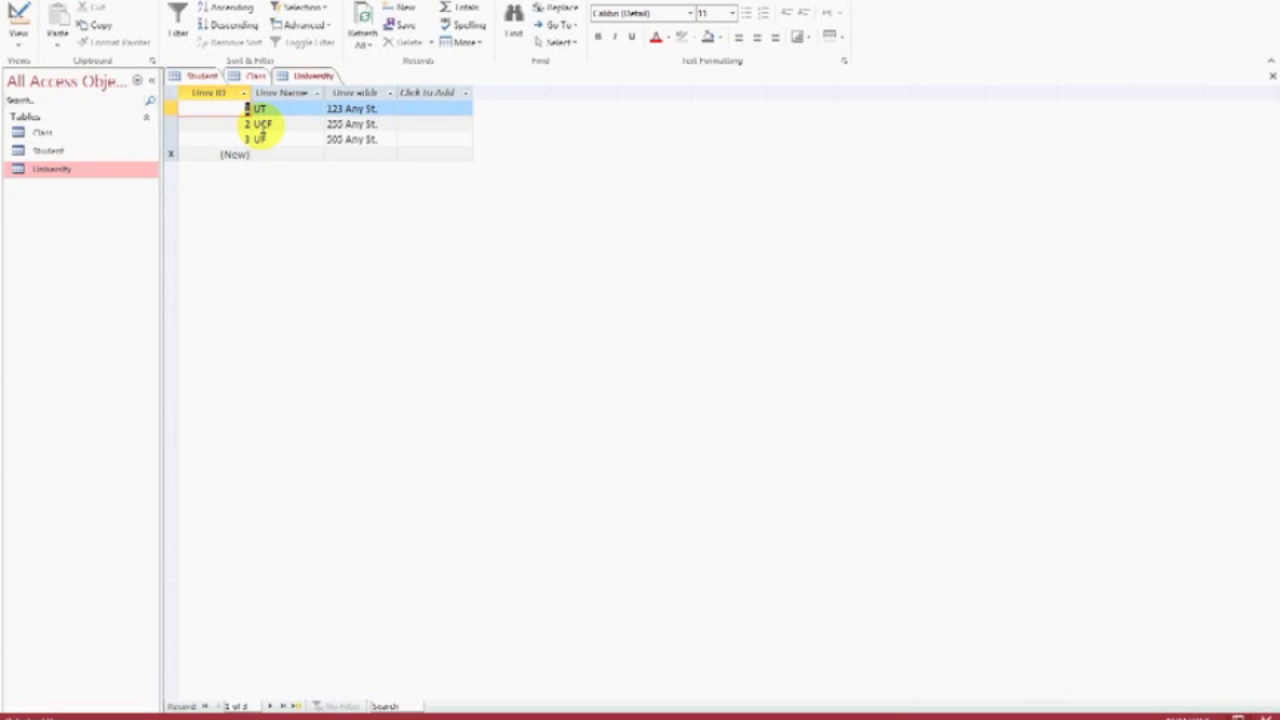
pyautogui.doubleClick(97, 131)
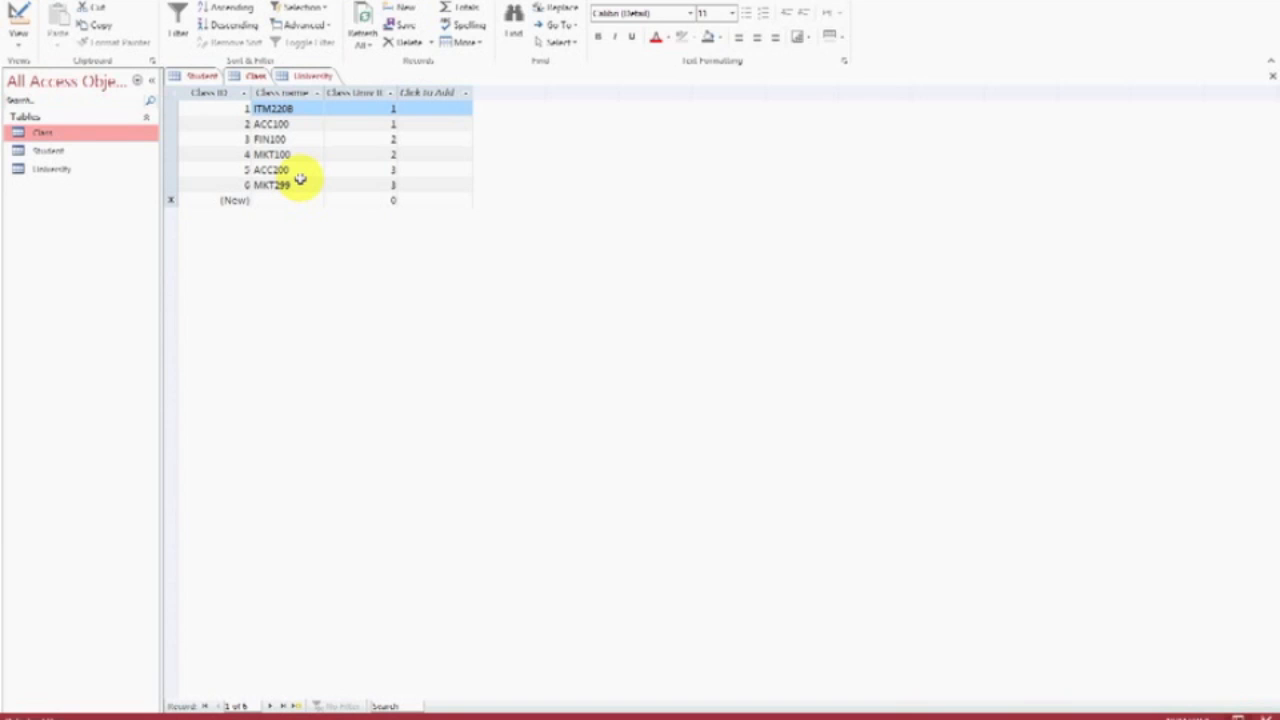
pyautogui.doubleClick(100, 149)
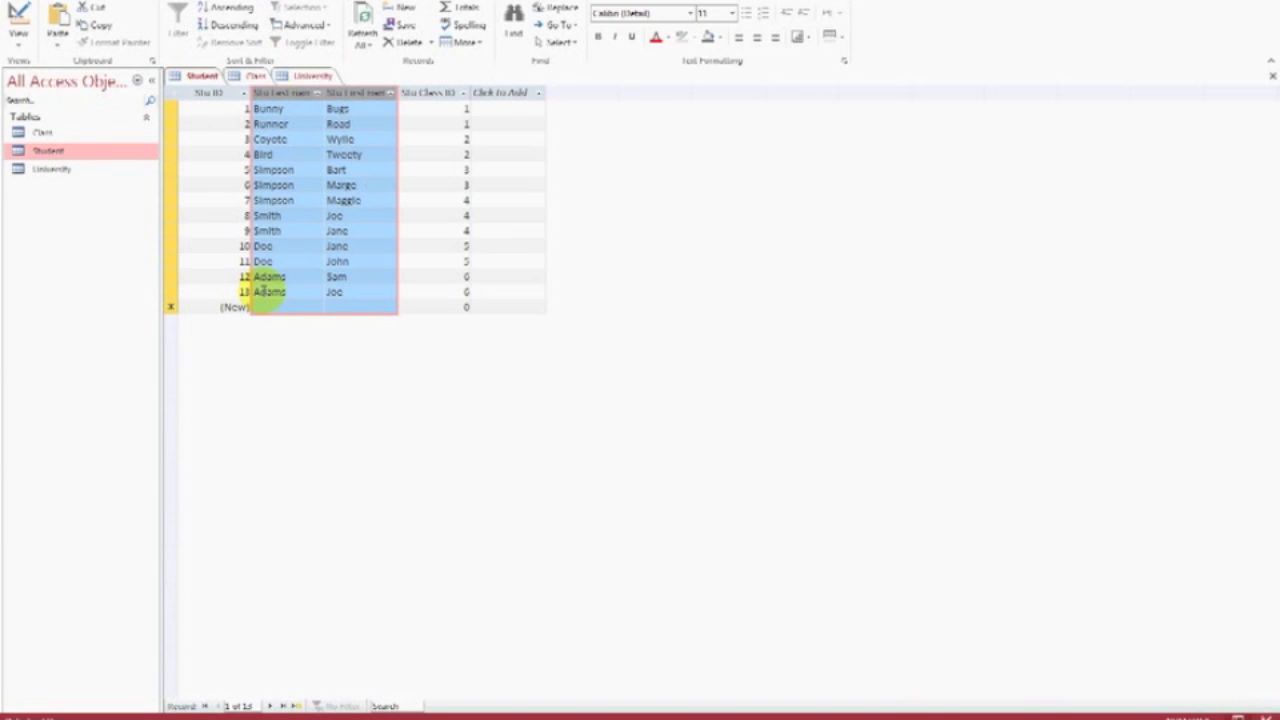
# Close all open tables and open the database's Relationships window.
pyautogui.rightClick(248, 80)
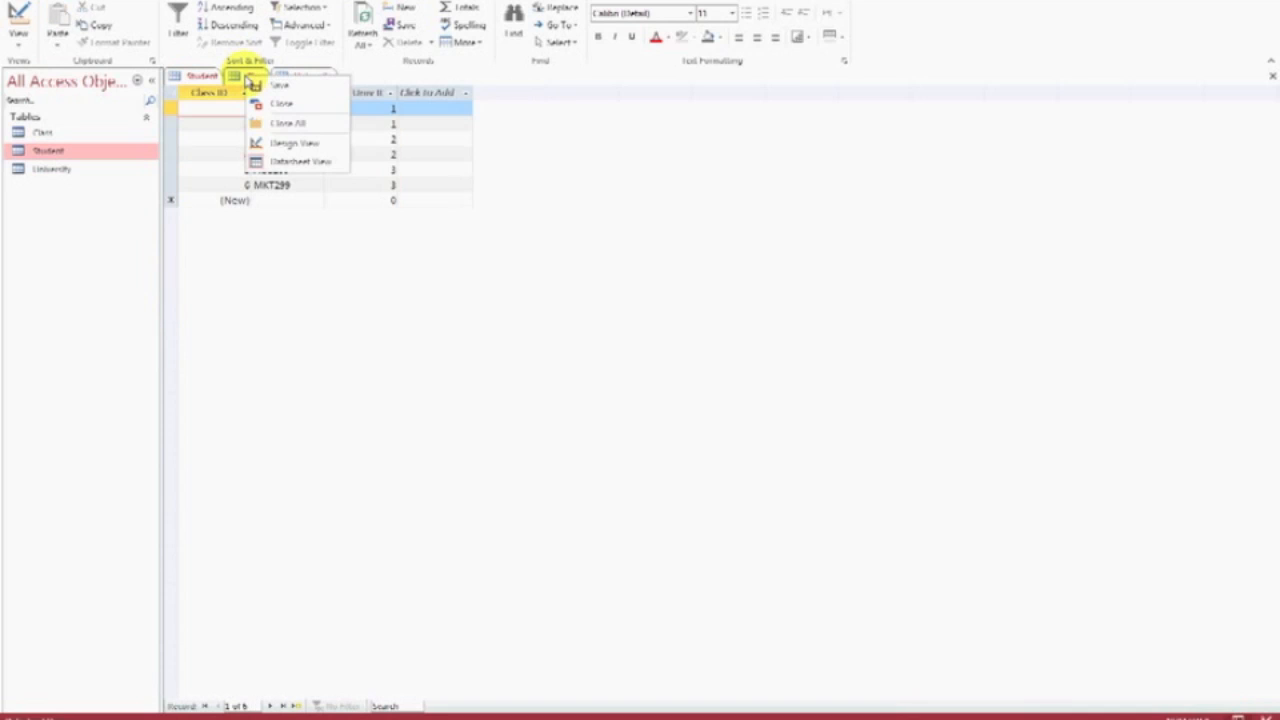
pyautogui.click(279, 125)
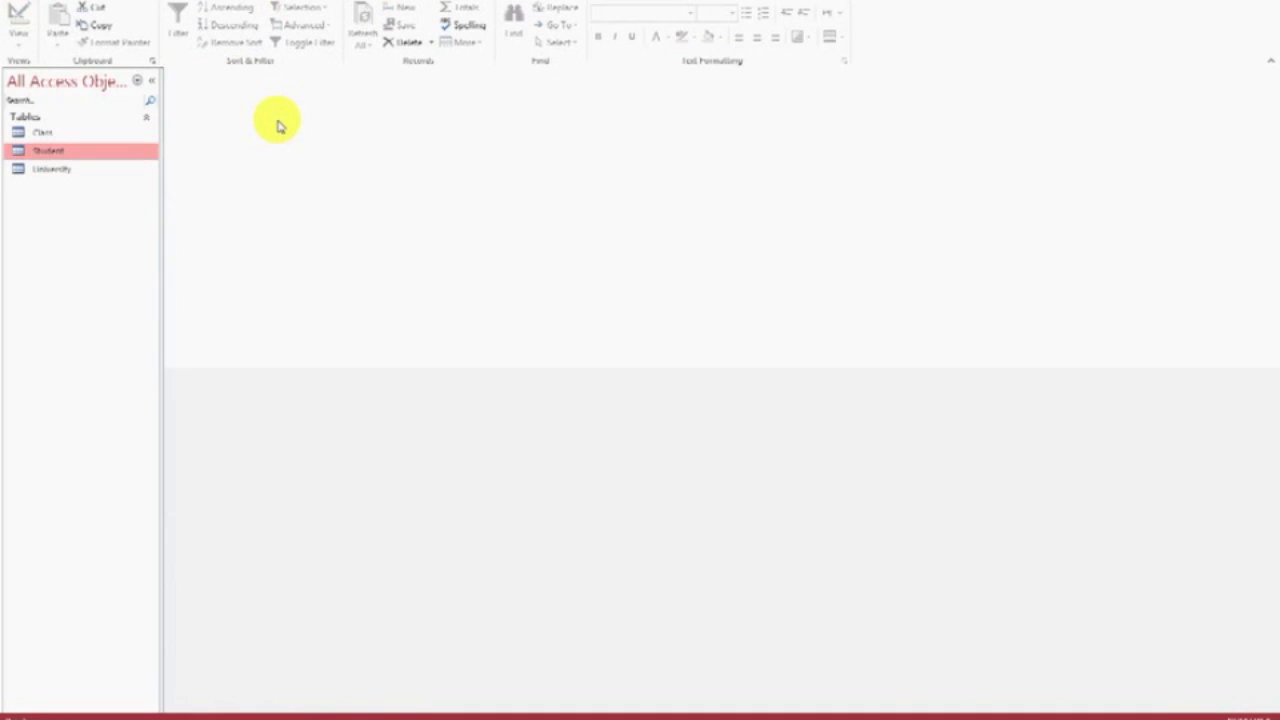
pyautogui.click(310, 2)
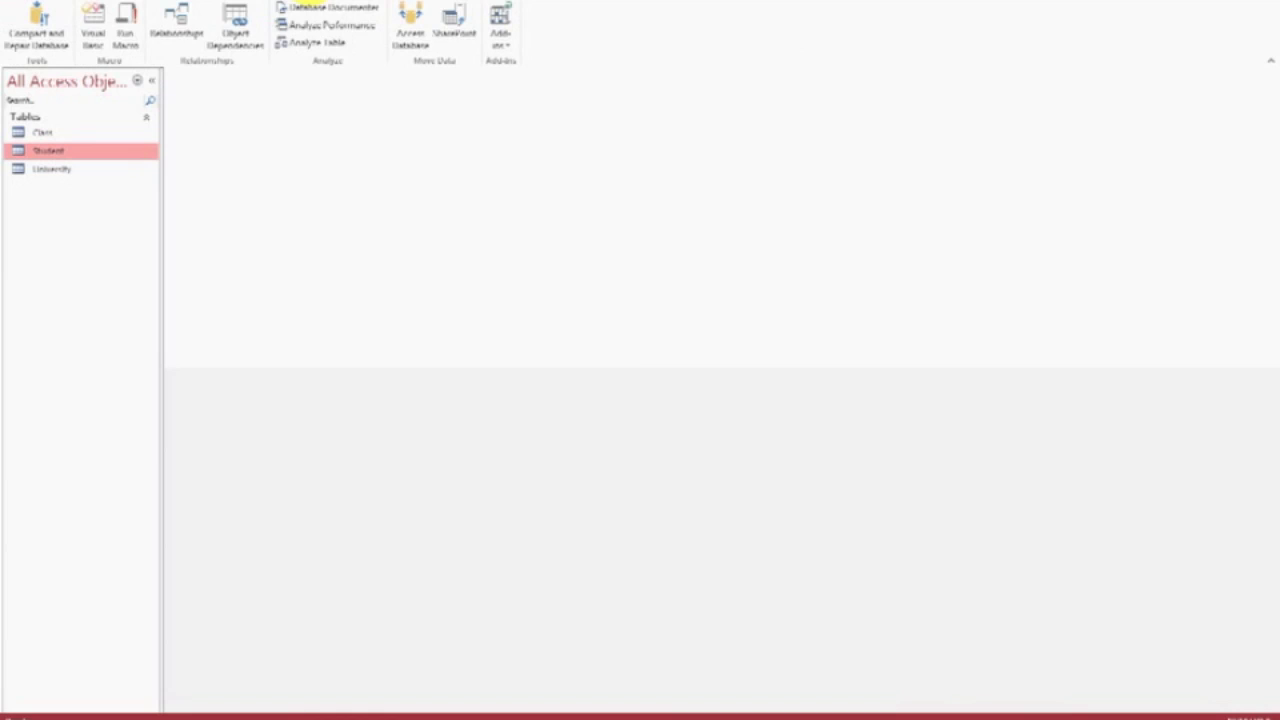
pyautogui.click(164, 34)
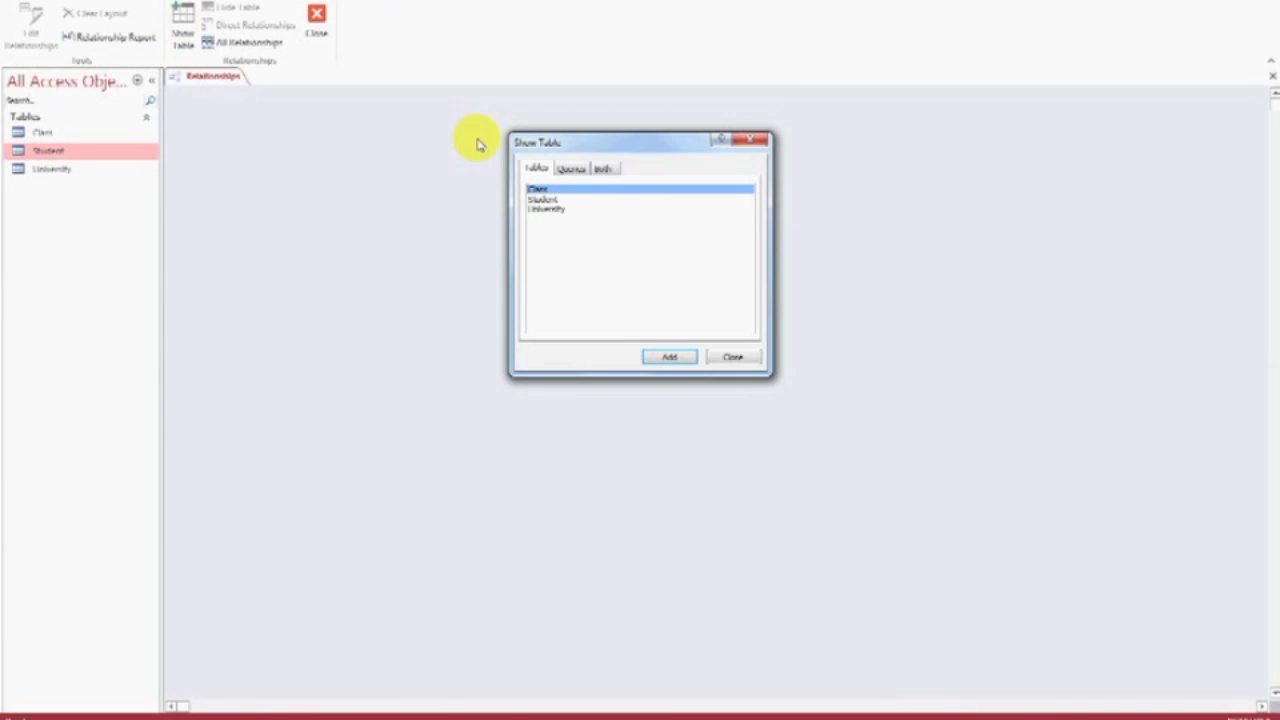
# Add the University, Class and Student tables to the relationships layout in that order and space them farther apart.
pyautogui.click(545, 211)
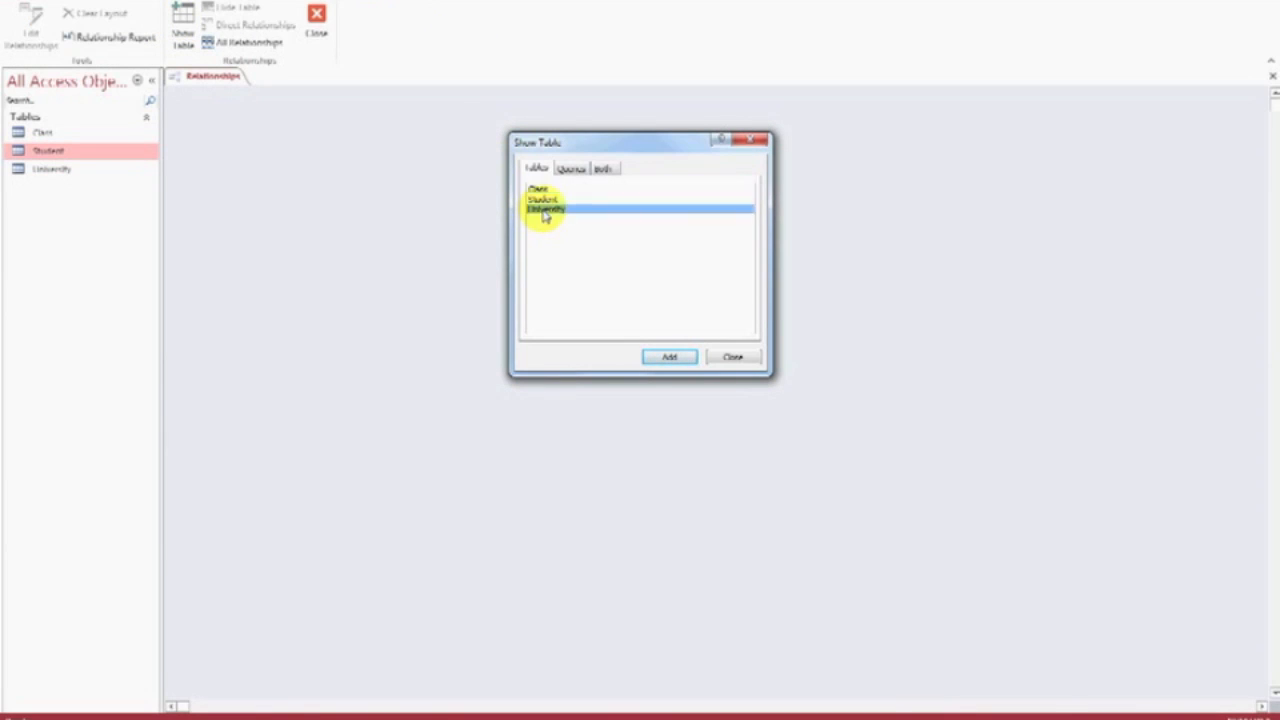
pyautogui.click(668, 358)
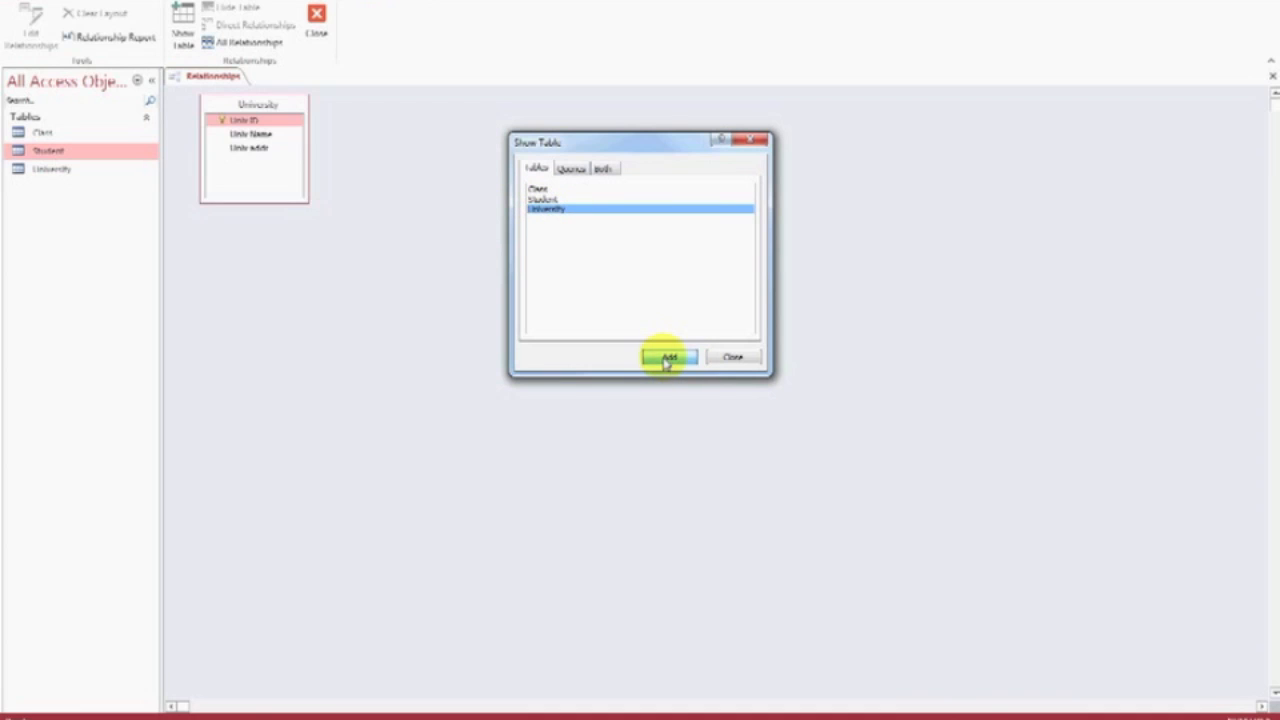
pyautogui.click(543, 190)
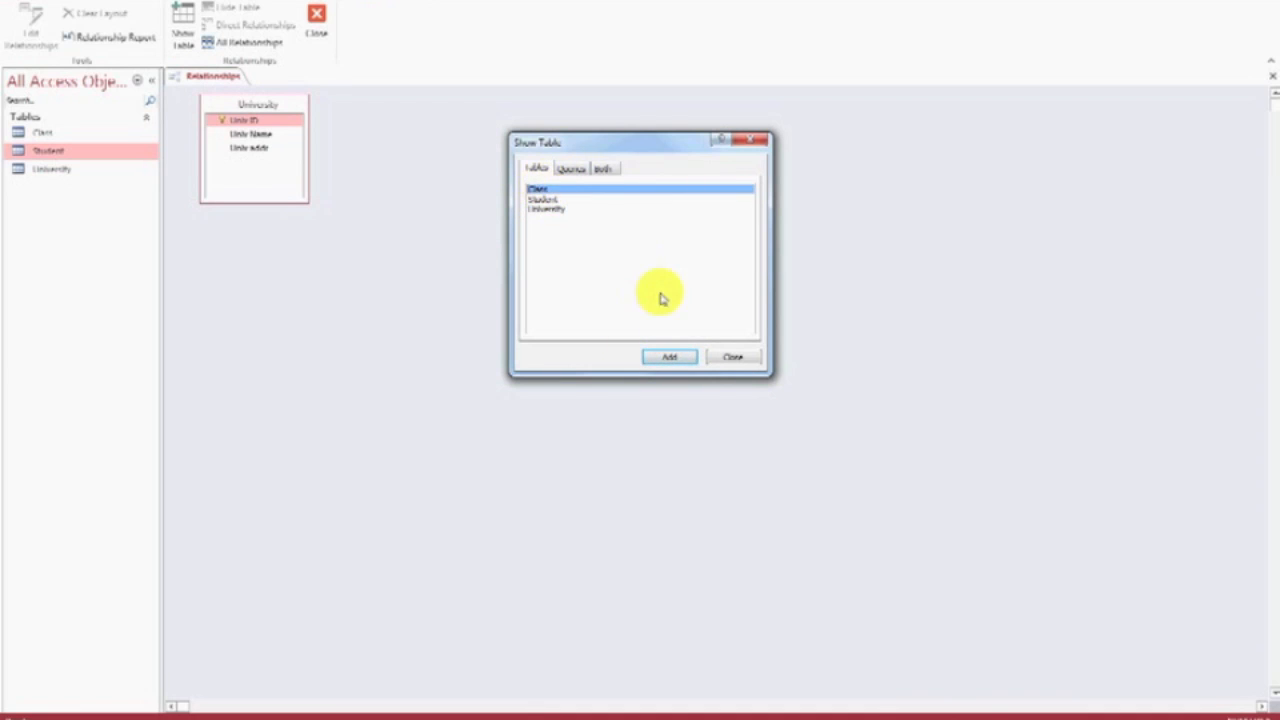
pyautogui.click(669, 358)
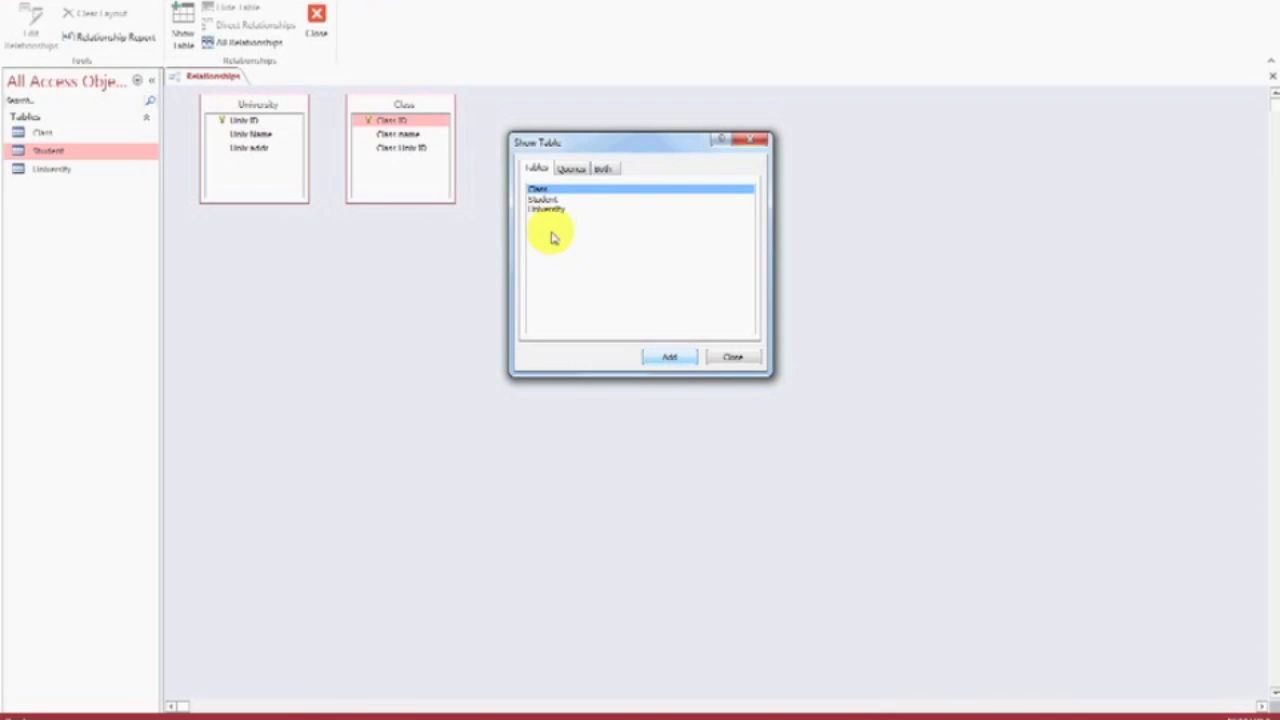
pyautogui.click(549, 201)
pyautogui.click(672, 357)
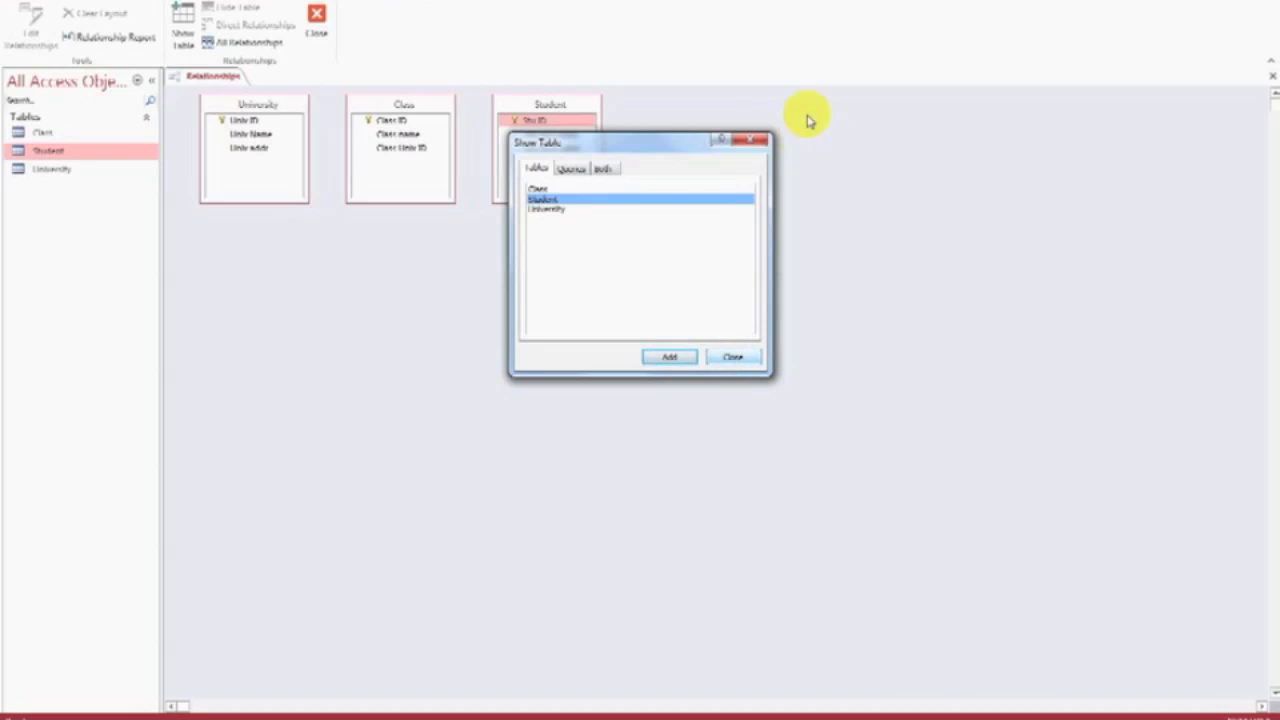
pyautogui.click(752, 142)
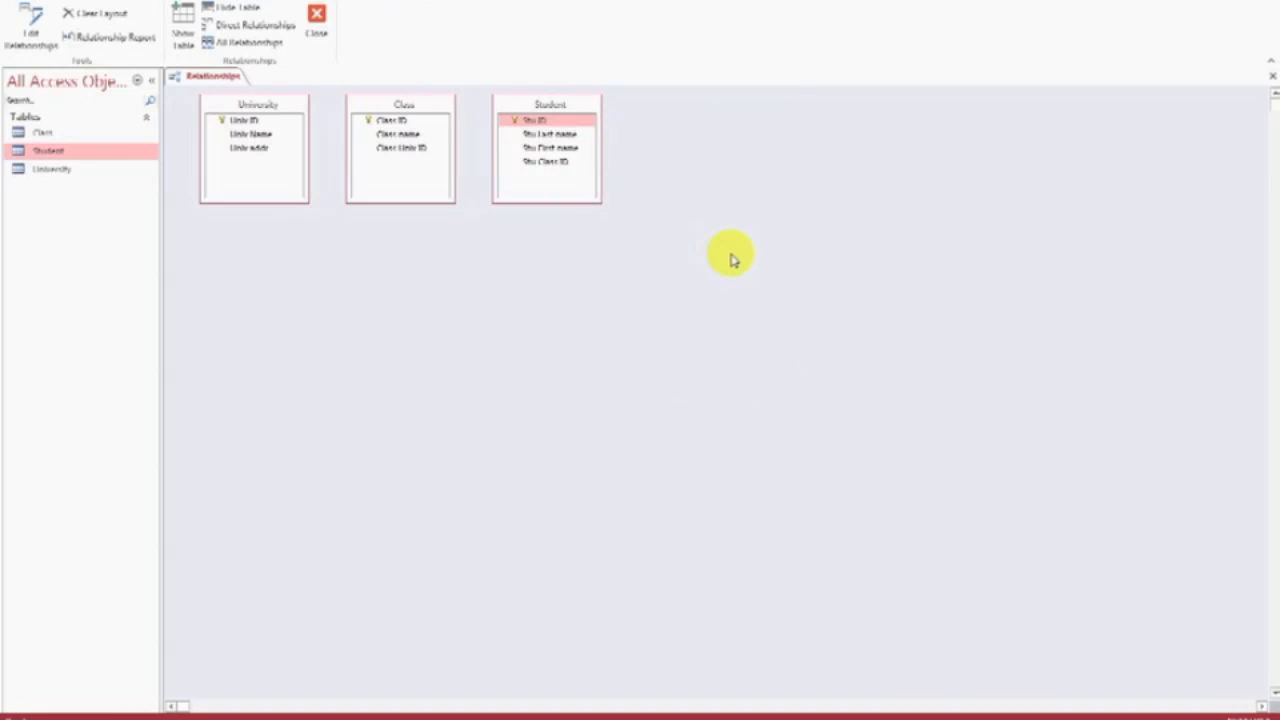
pyautogui.moveTo(557, 108); pyautogui.dragTo(634, 108)
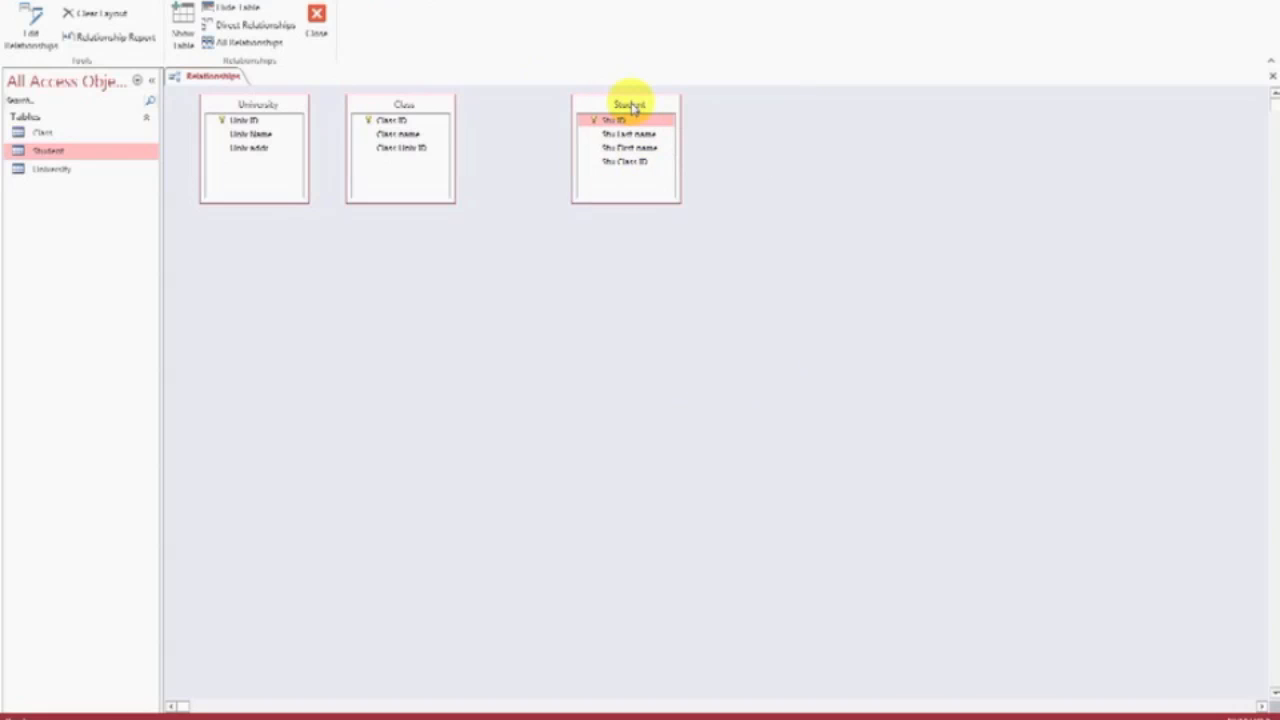
pyautogui.moveTo(398, 106); pyautogui.dragTo(444, 106)
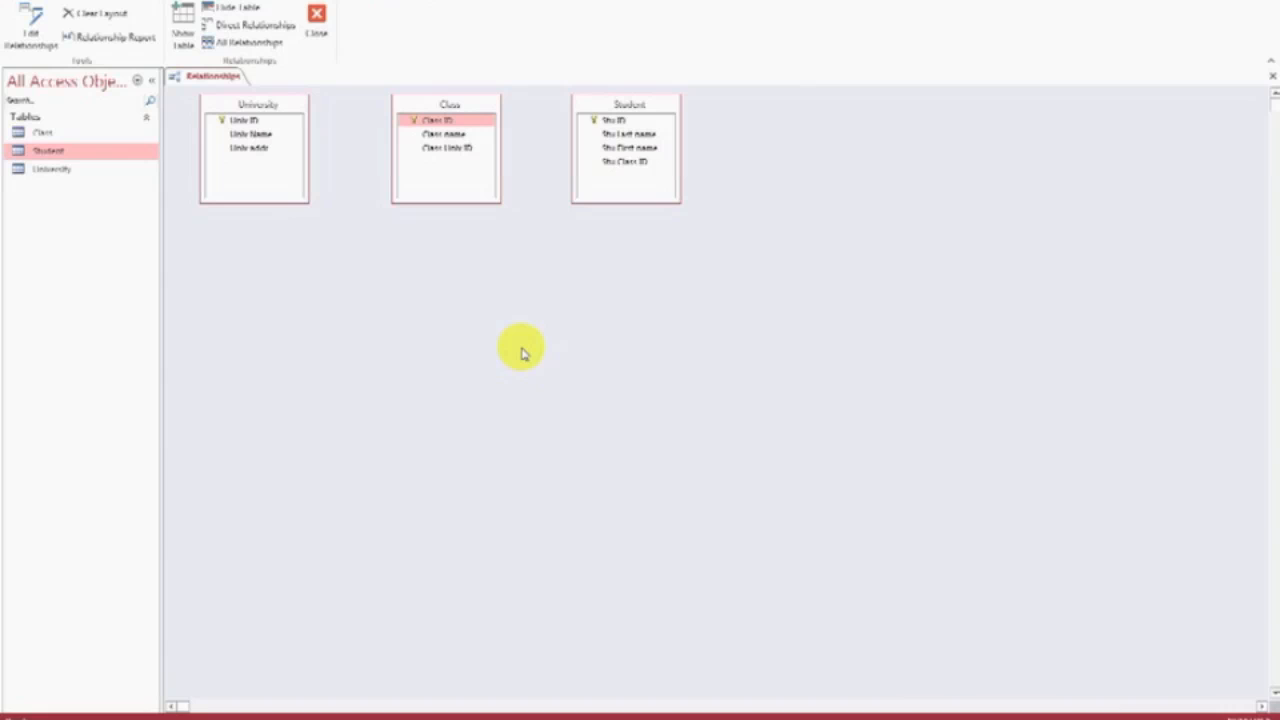
# Create a relationship from University's Univ ID to Class's Class Univ ID with referential integrity enforced.
pyautogui.click(244, 122)
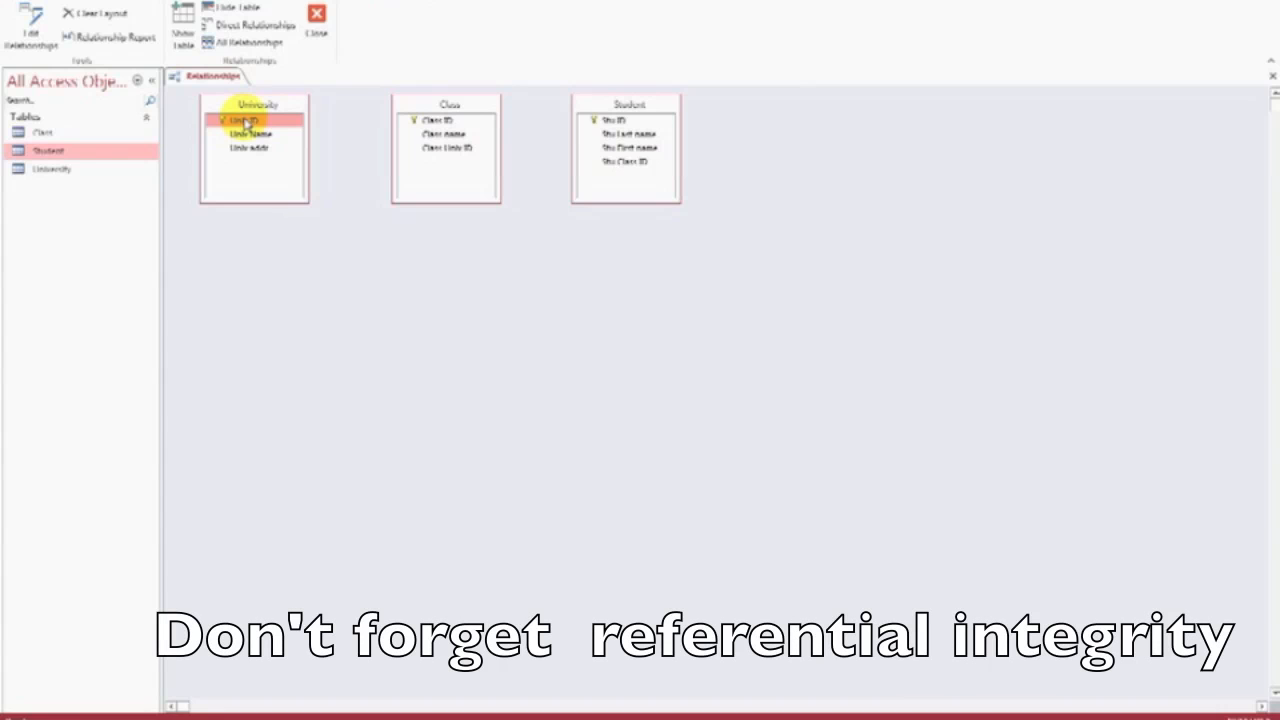
pyautogui.moveTo(246, 122); pyautogui.dragTo(444, 148)
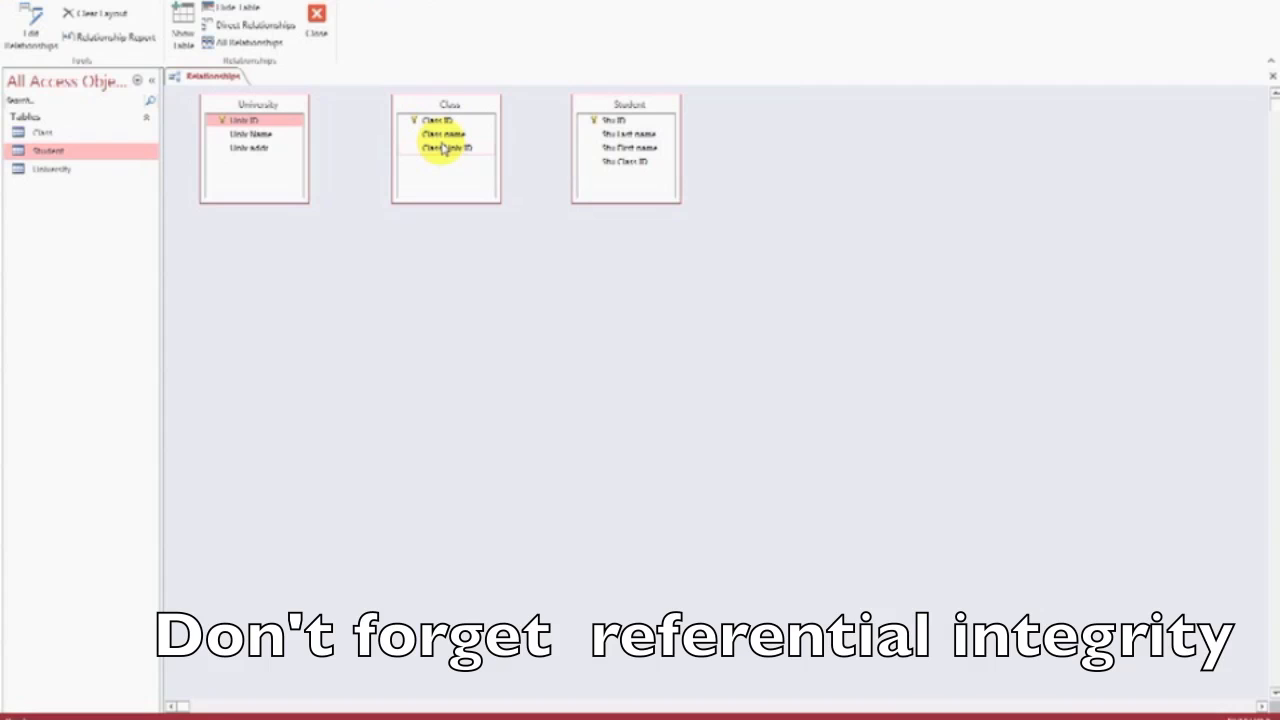
pyautogui.moveTo(444, 148)
pyautogui.mouseDown()
pyautogui.moveTo(255, 122)
pyautogui.moveTo(306, 120)
pyautogui.moveTo(414, 157)
pyautogui.moveTo(458, 153)
pyautogui.mouseUp()
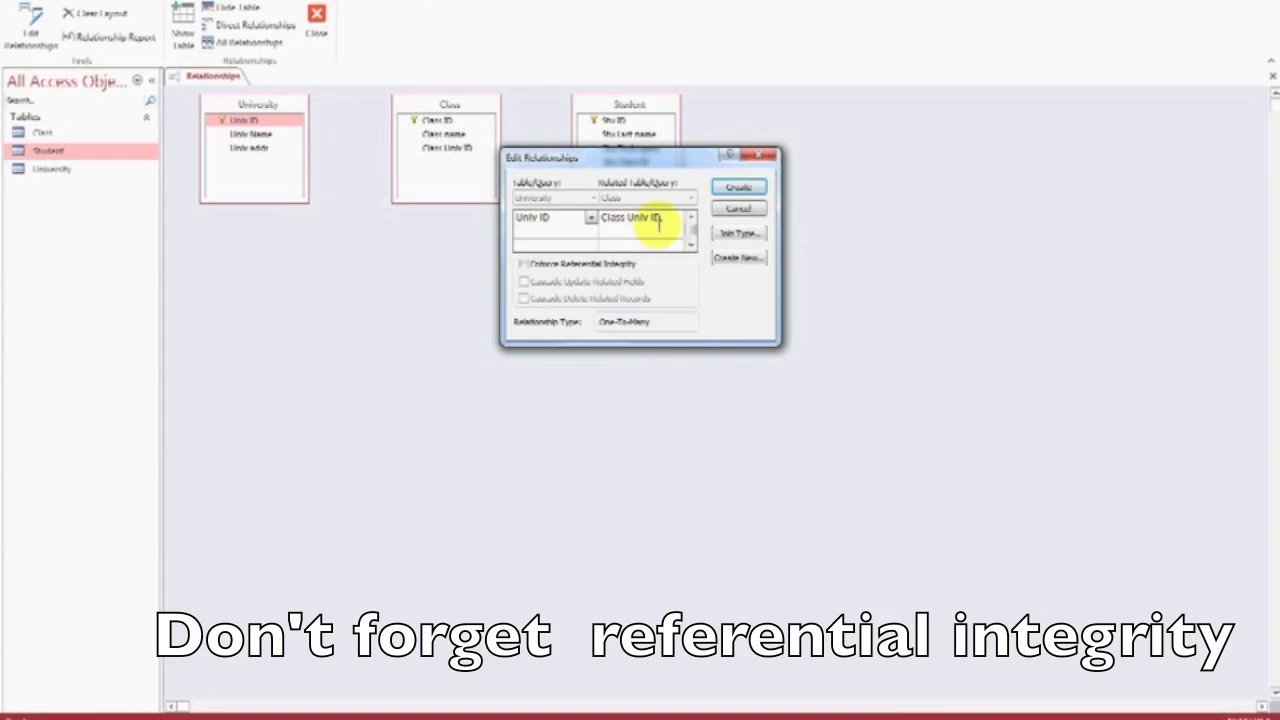
pyautogui.click(523, 266)
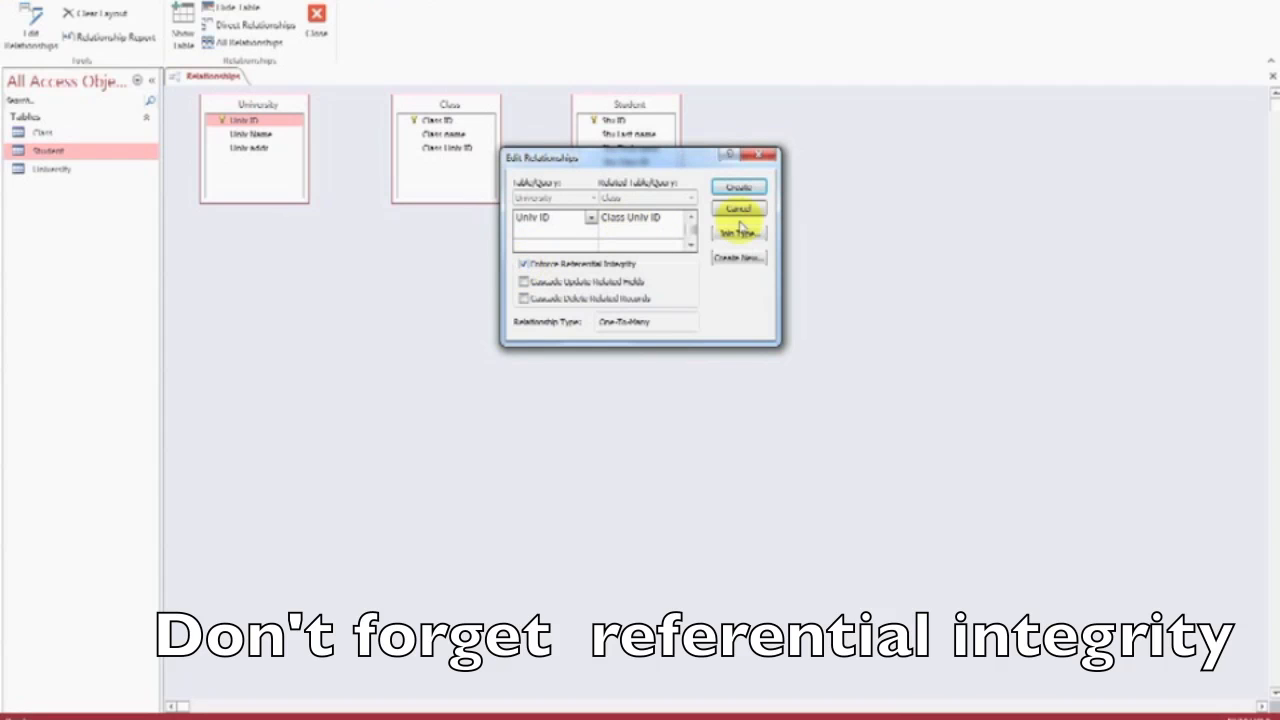
pyautogui.click(739, 187)
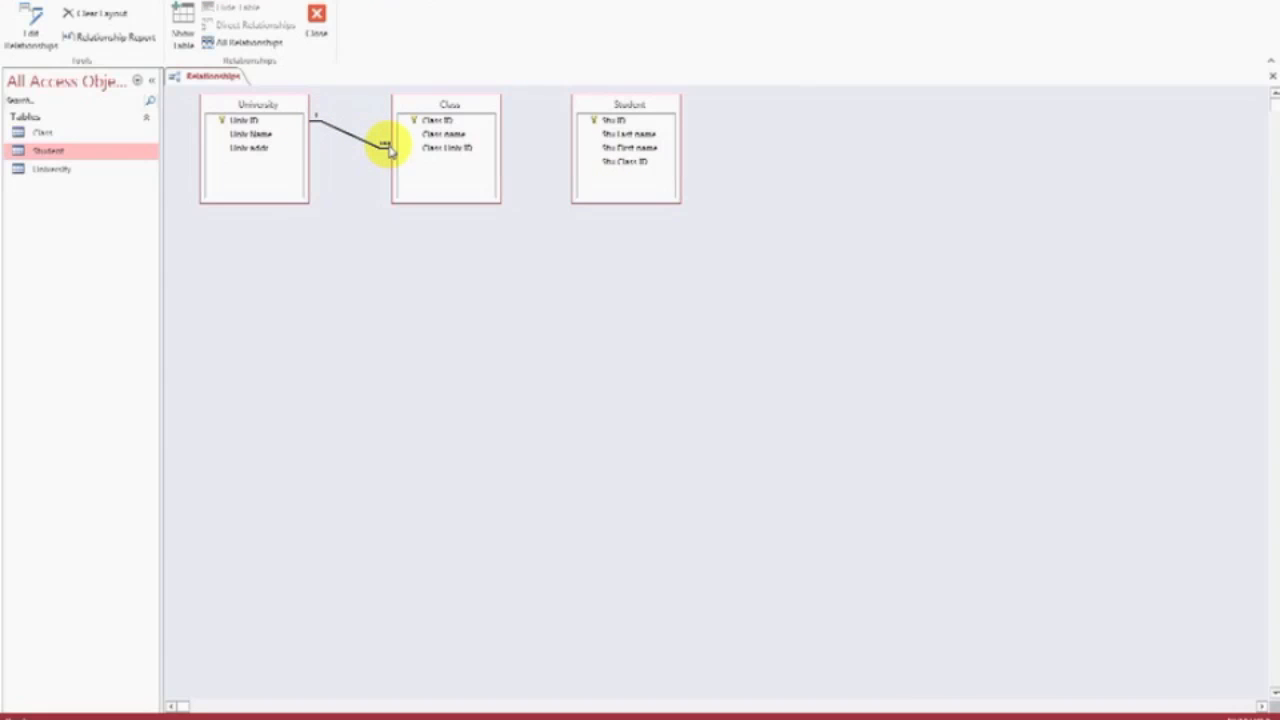
# Create a relationship from Class's Class ID to Student's Stu Class ID with referential integrity enforced.
pyautogui.moveTo(436, 120); pyautogui.dragTo(634, 165)
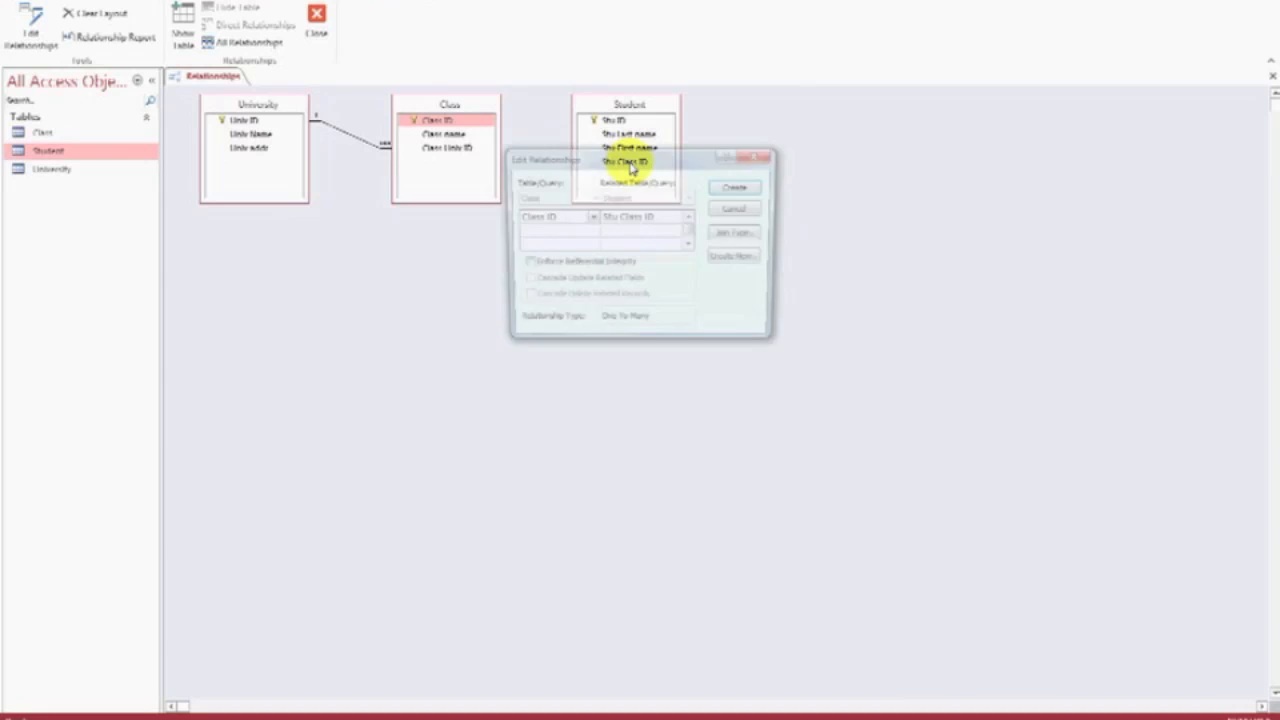
pyautogui.click(524, 264)
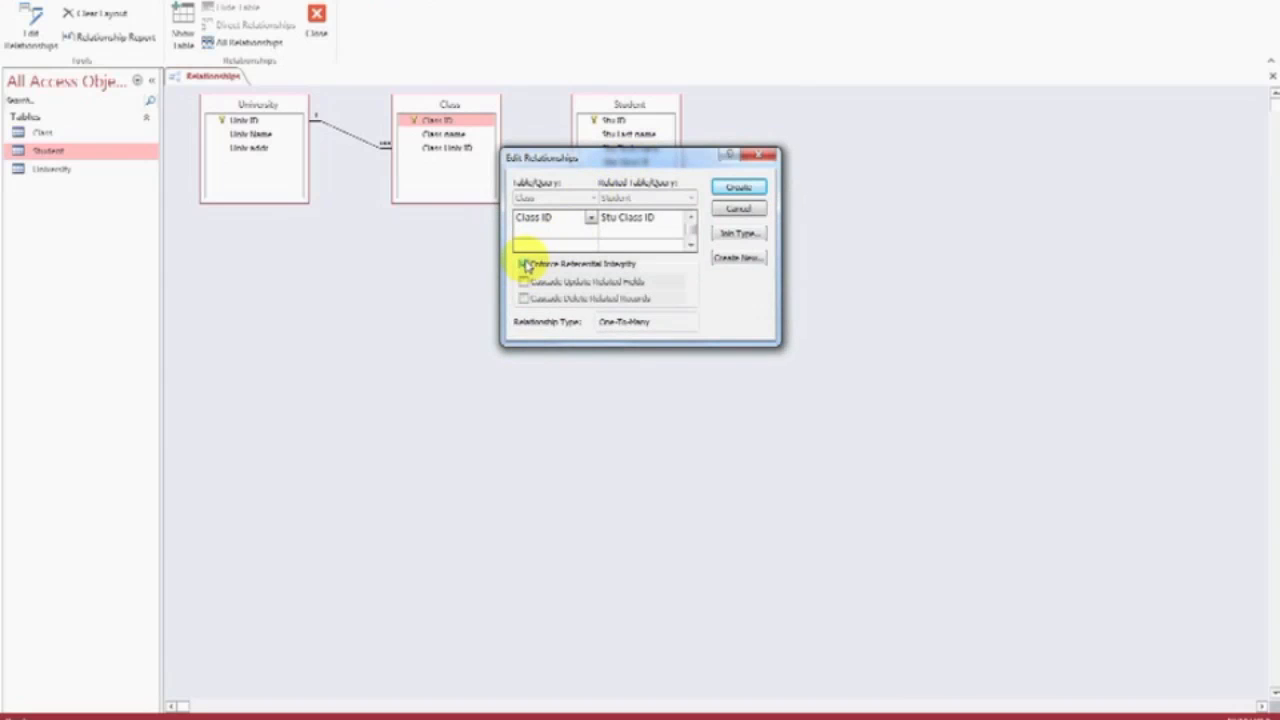
pyautogui.click(740, 188)
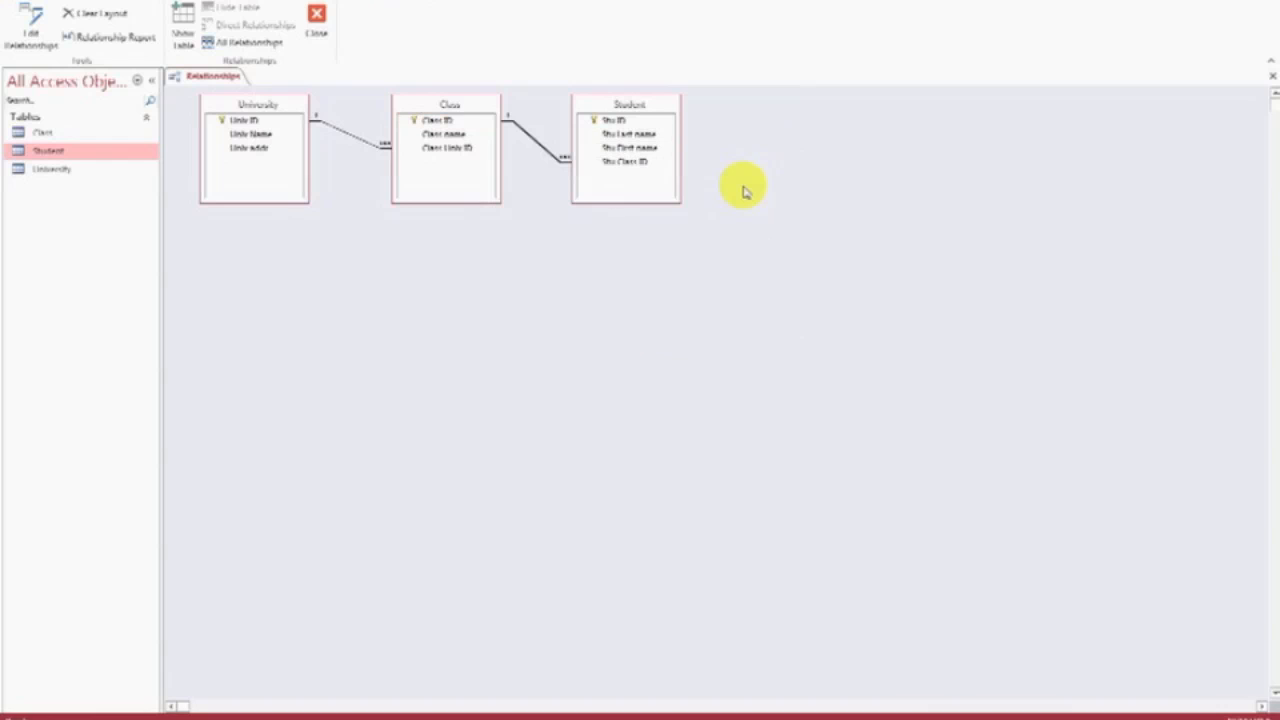
# Save the relationships layout and close the Relationships window.
pyautogui.rightClick(211, 80)
pyautogui.click(244, 89)
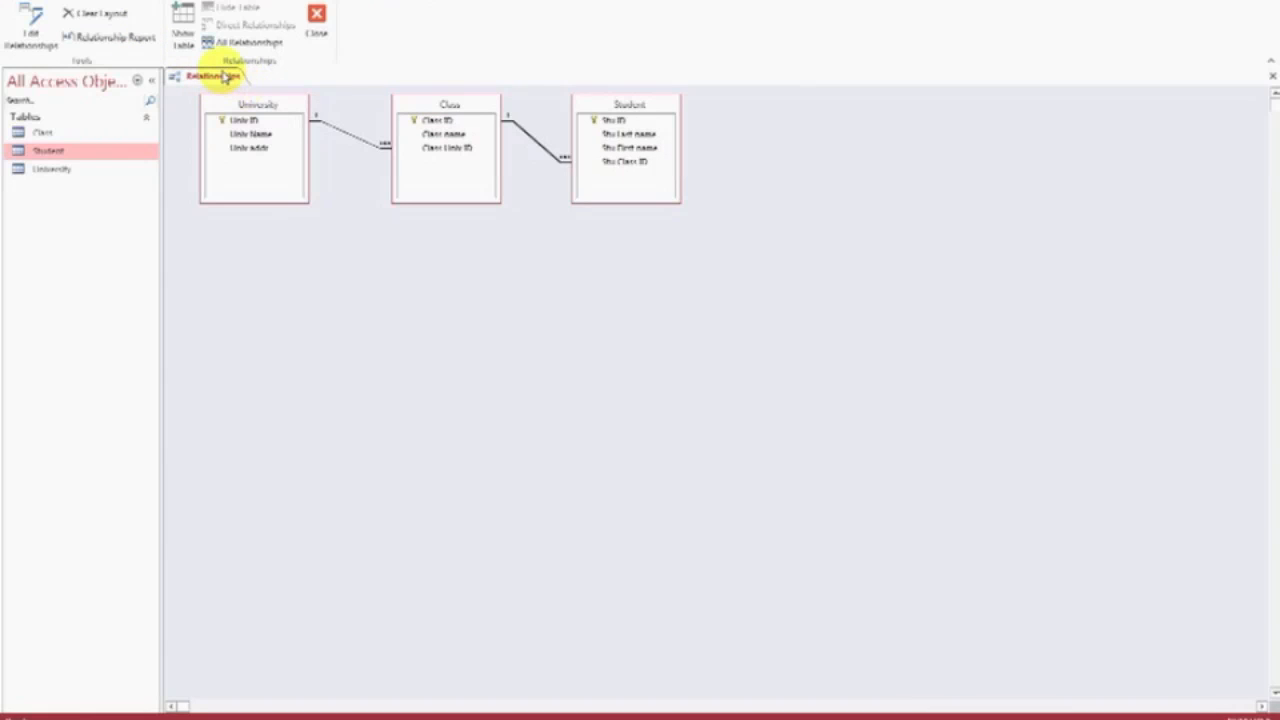
pyautogui.rightClick(228, 77)
pyautogui.click(256, 98)
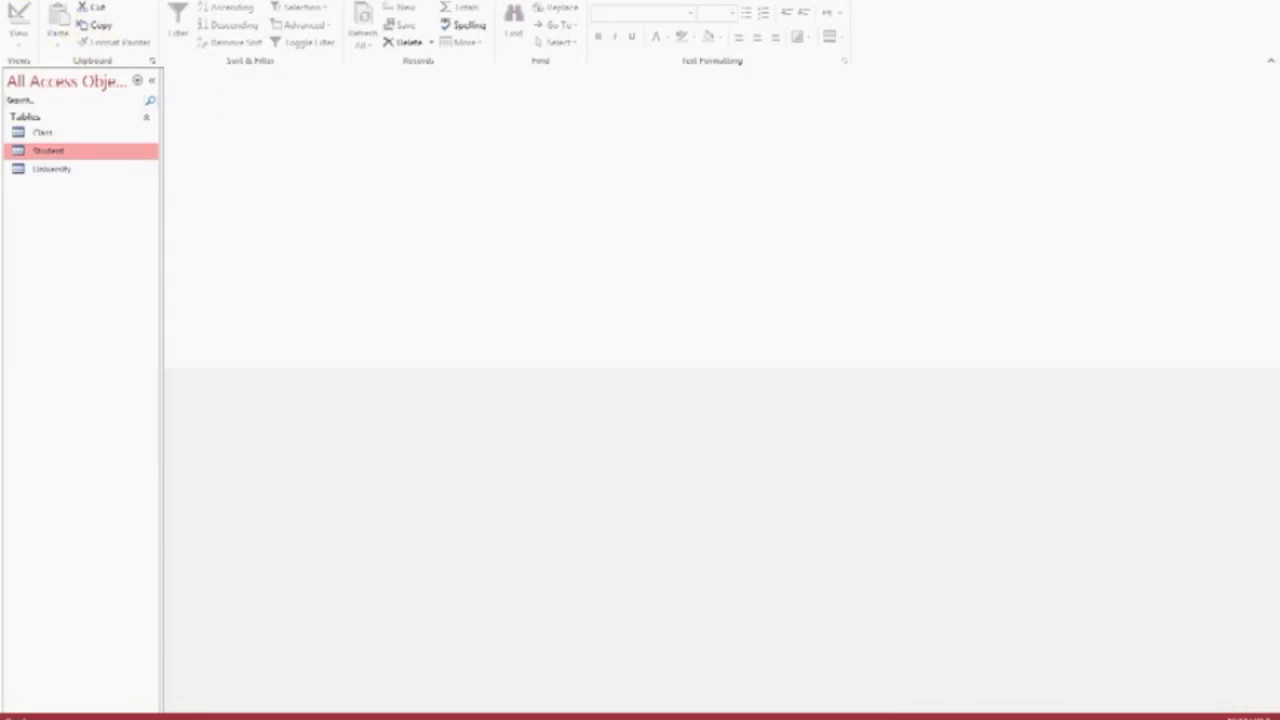
# Save the database as a Microsoft Access Database (*.accdb) in the Documents library, keeping the suggested file name.
pyautogui.click(18, 5)
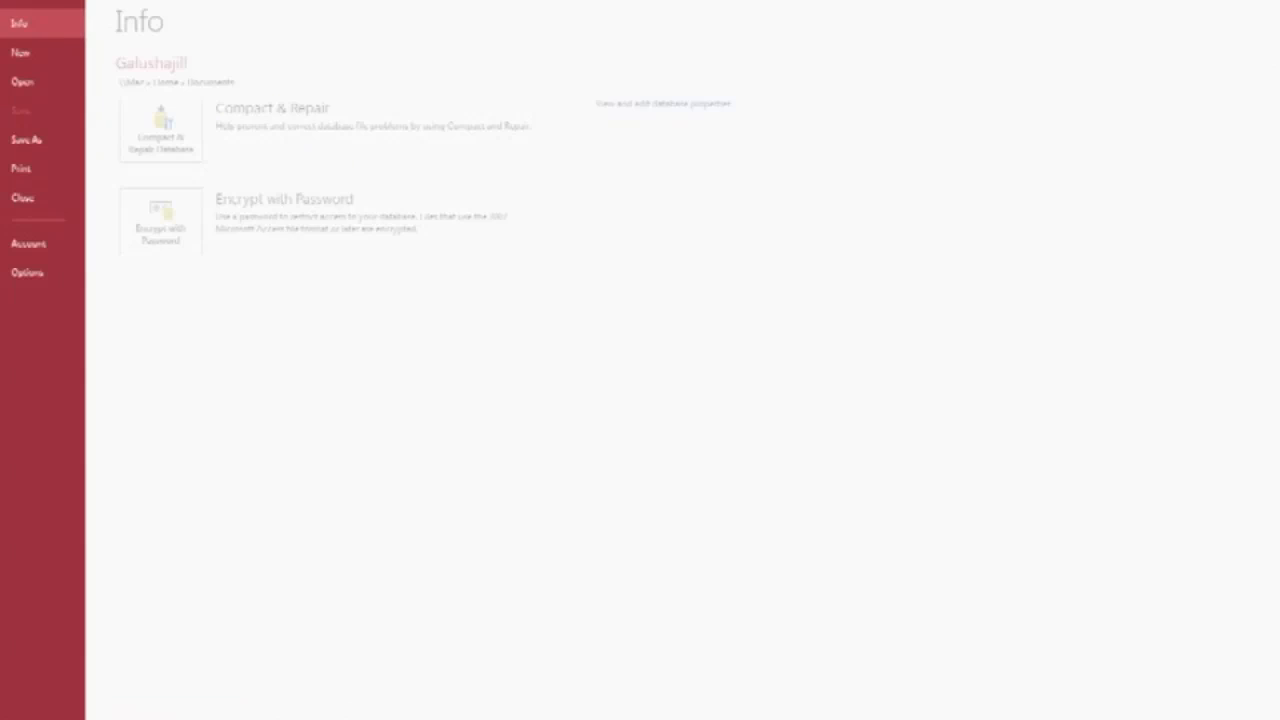
pyautogui.click(48, 143)
pyautogui.click(392, 312)
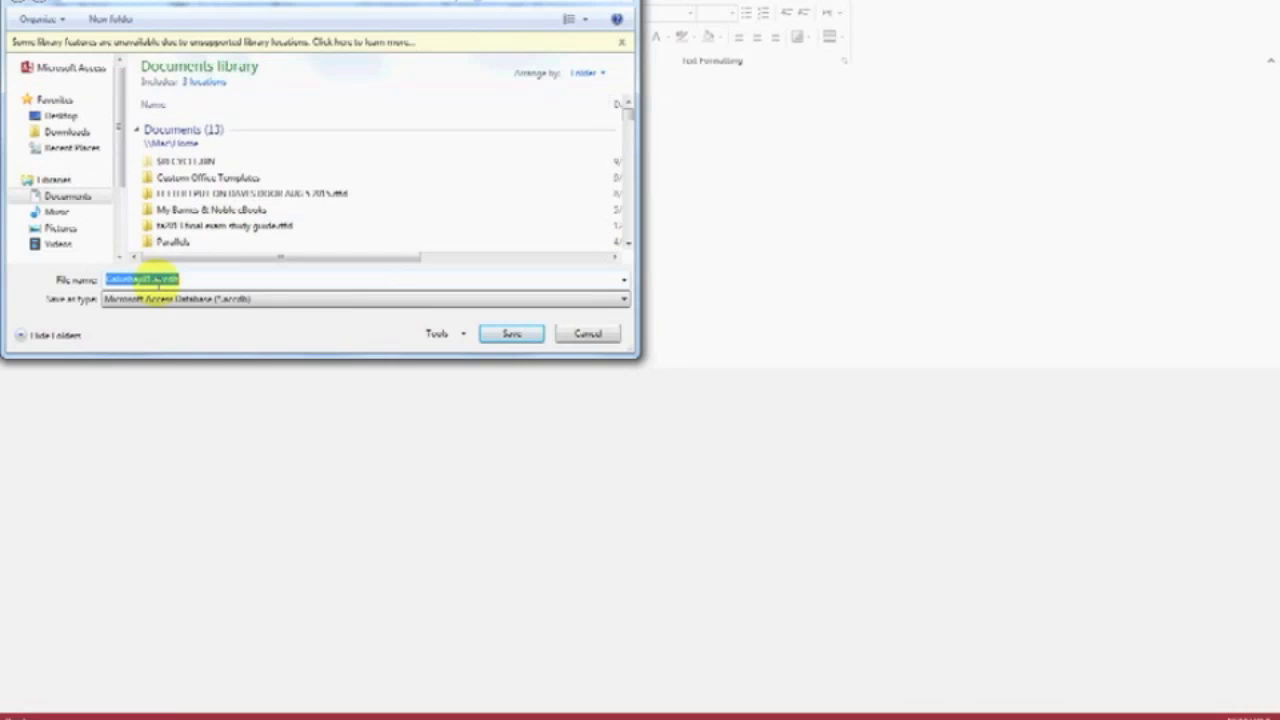
pyautogui.click(511, 334)
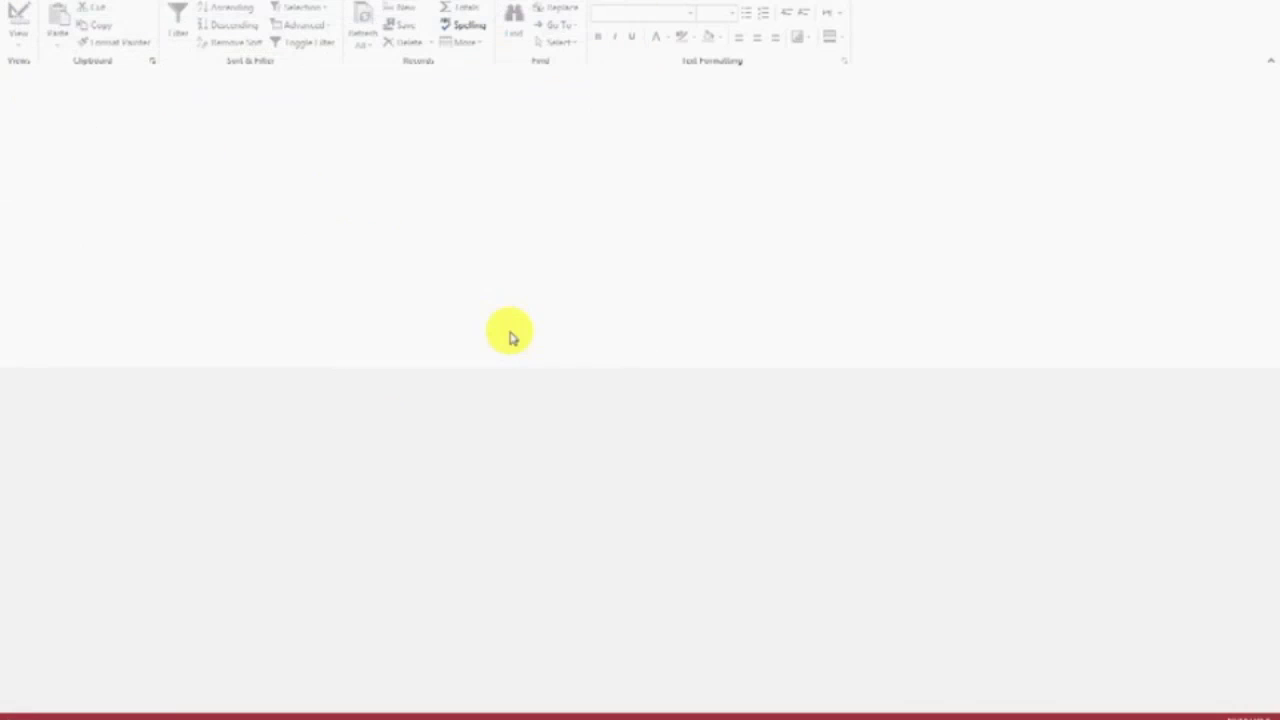